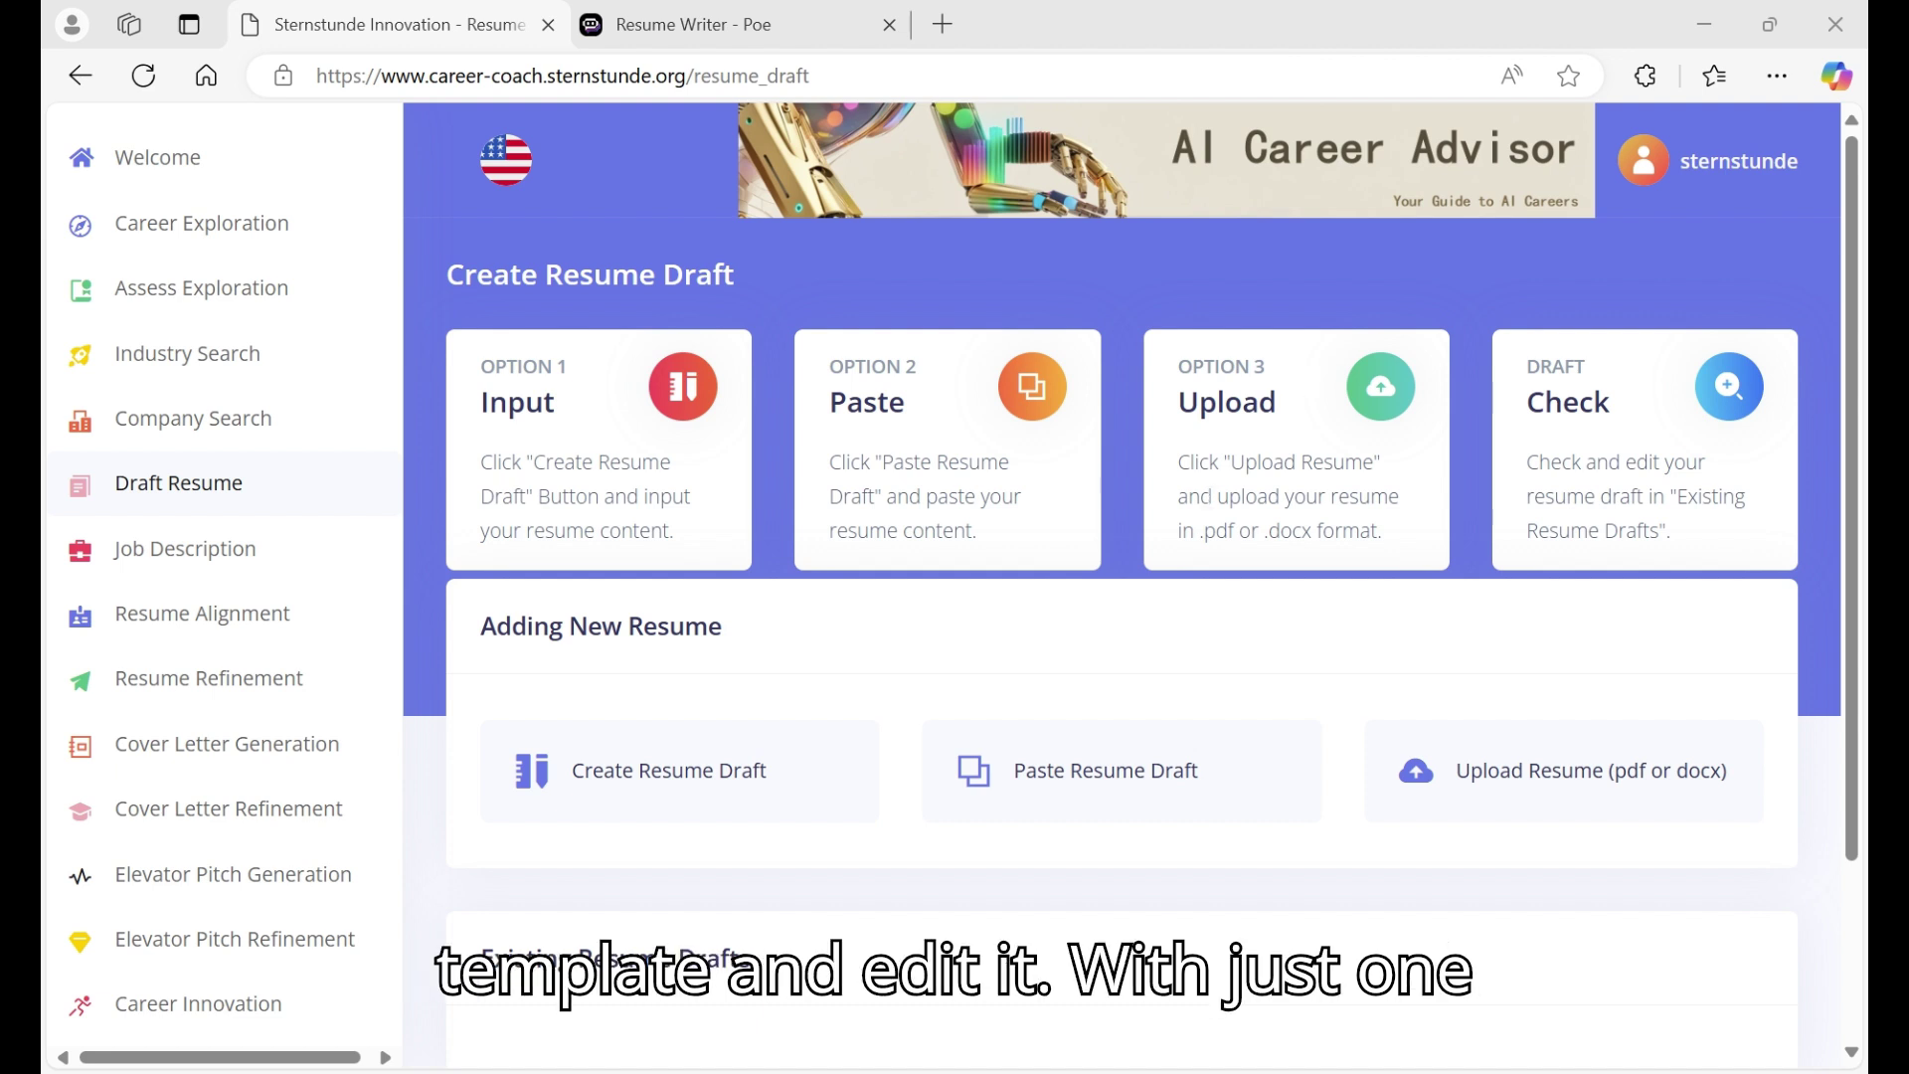
# Step: Create a blank resume draft from the template and open it from the existing drafts for editing
pyautogui.click(733, 758)
pyautogui.click(1215, 227)
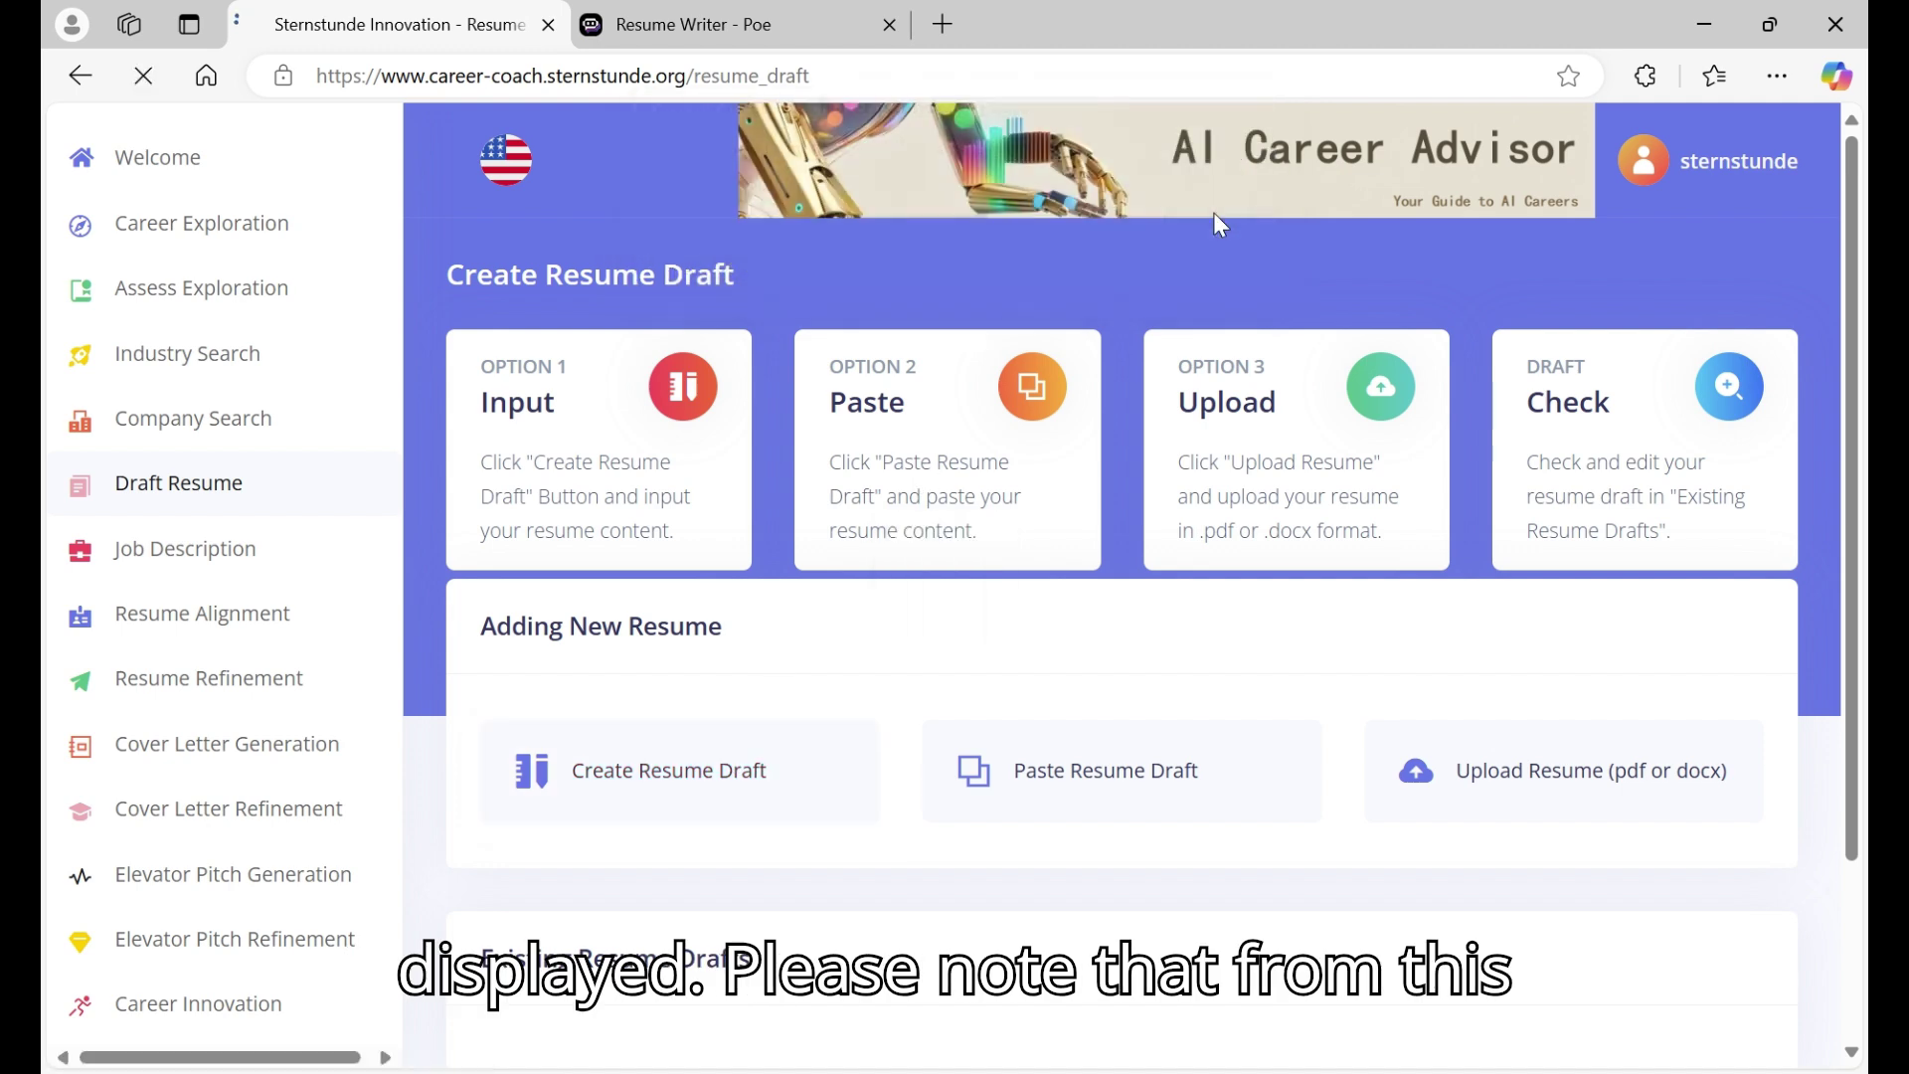
pyautogui.scroll(-3, 1144, 308)
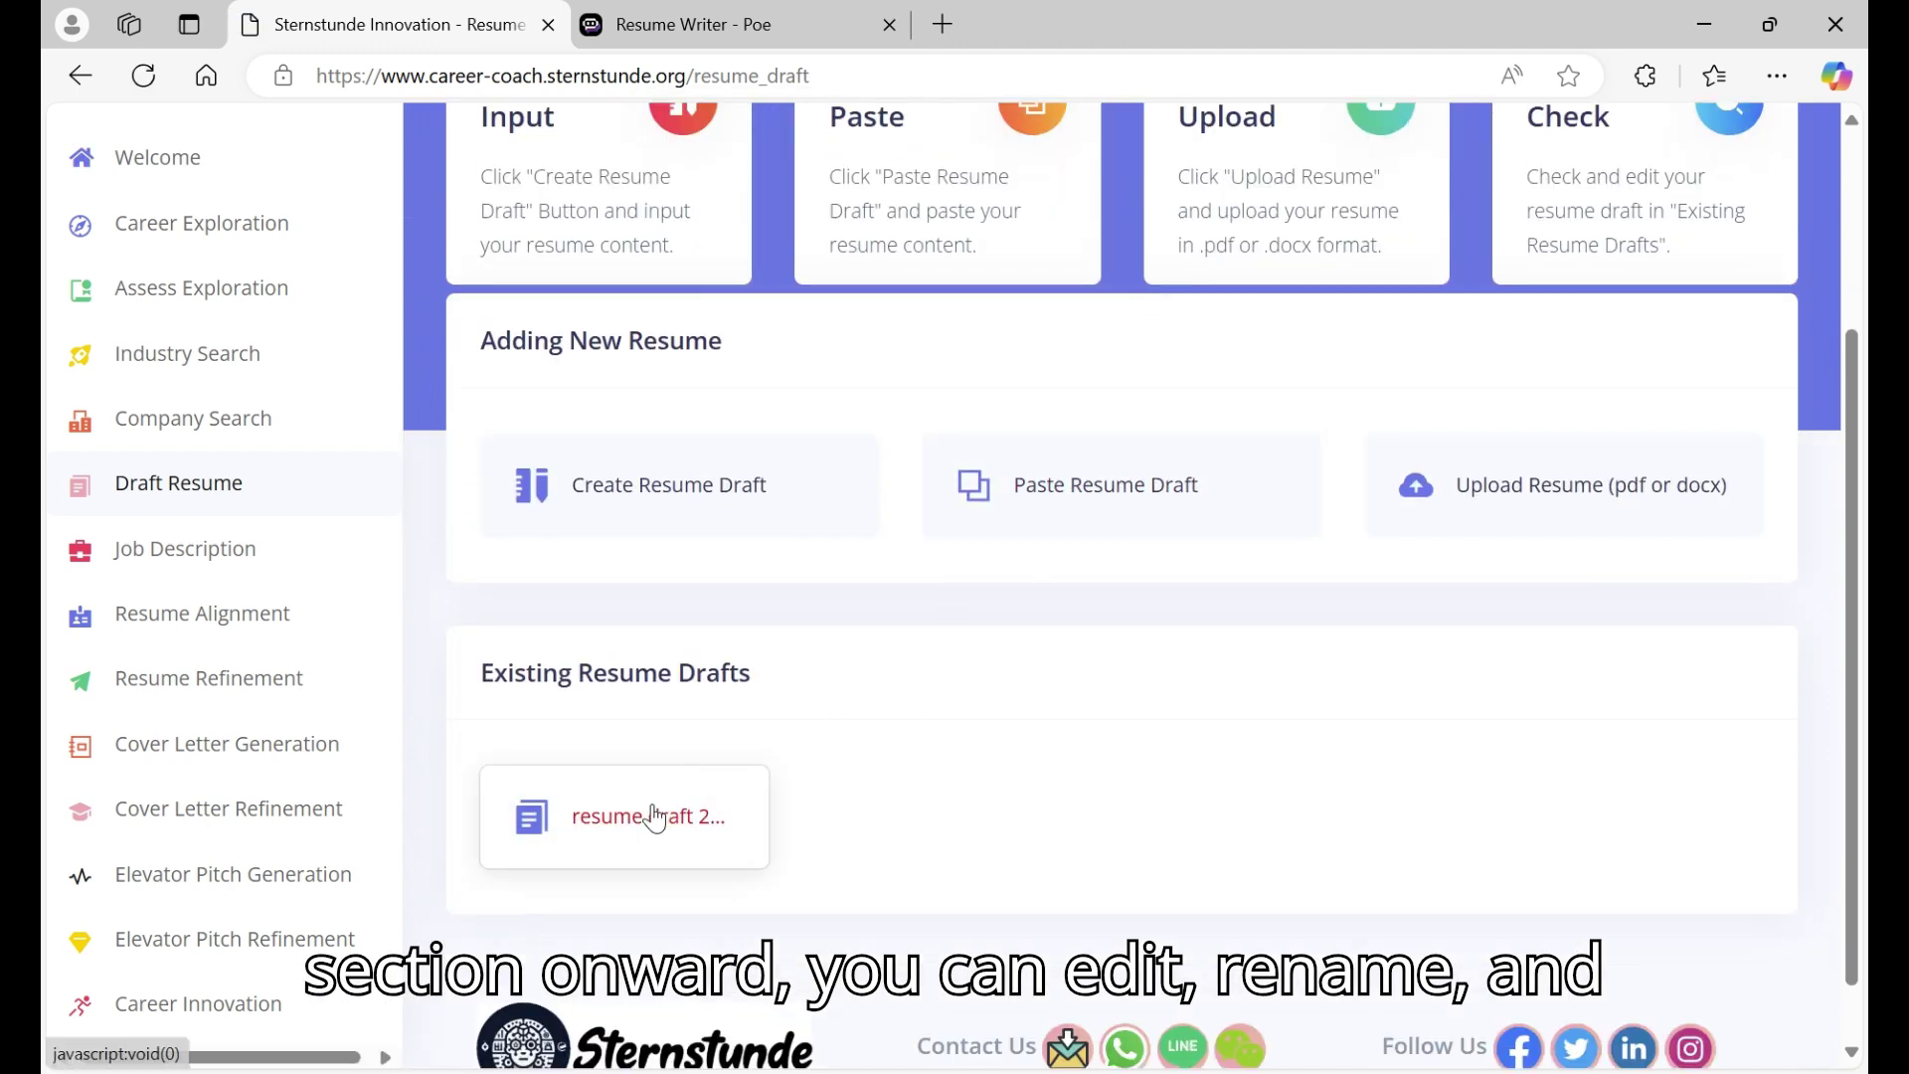
pyautogui.click(655, 818)
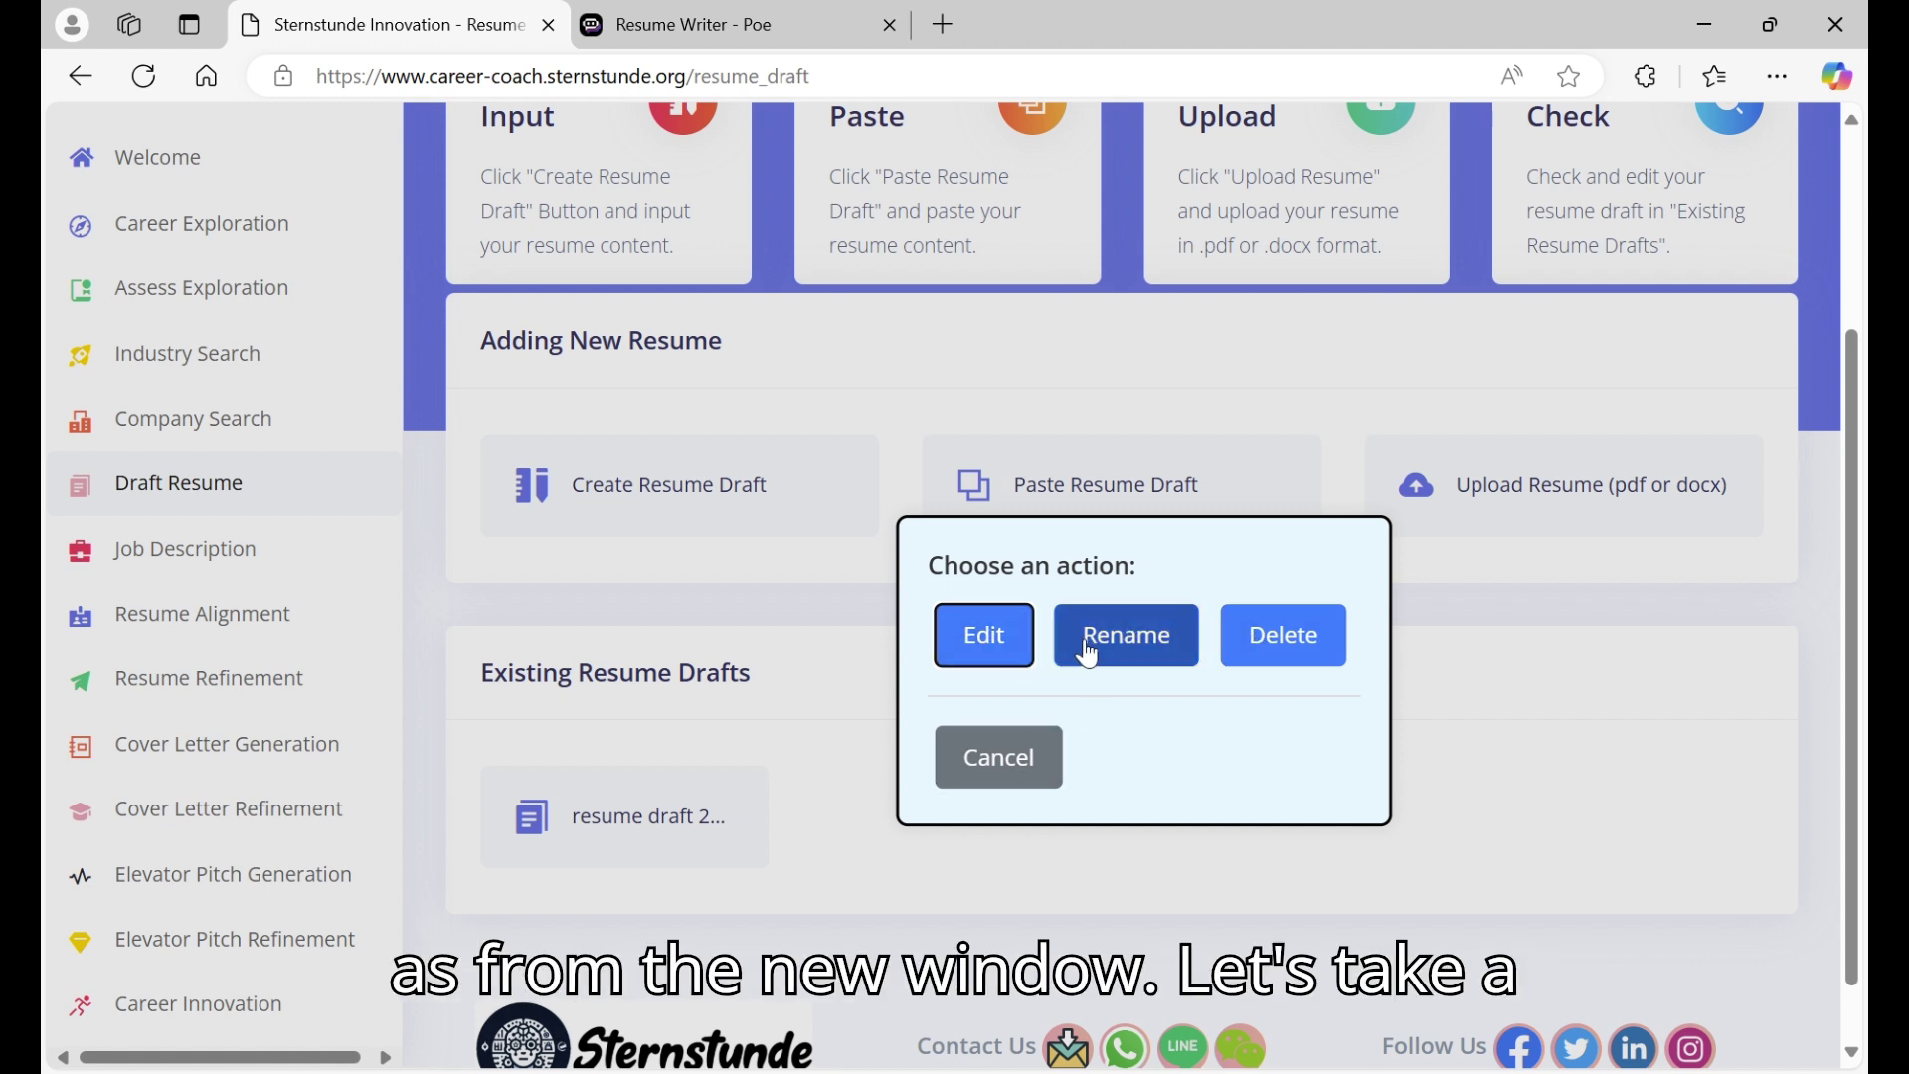
pyautogui.click(1016, 649)
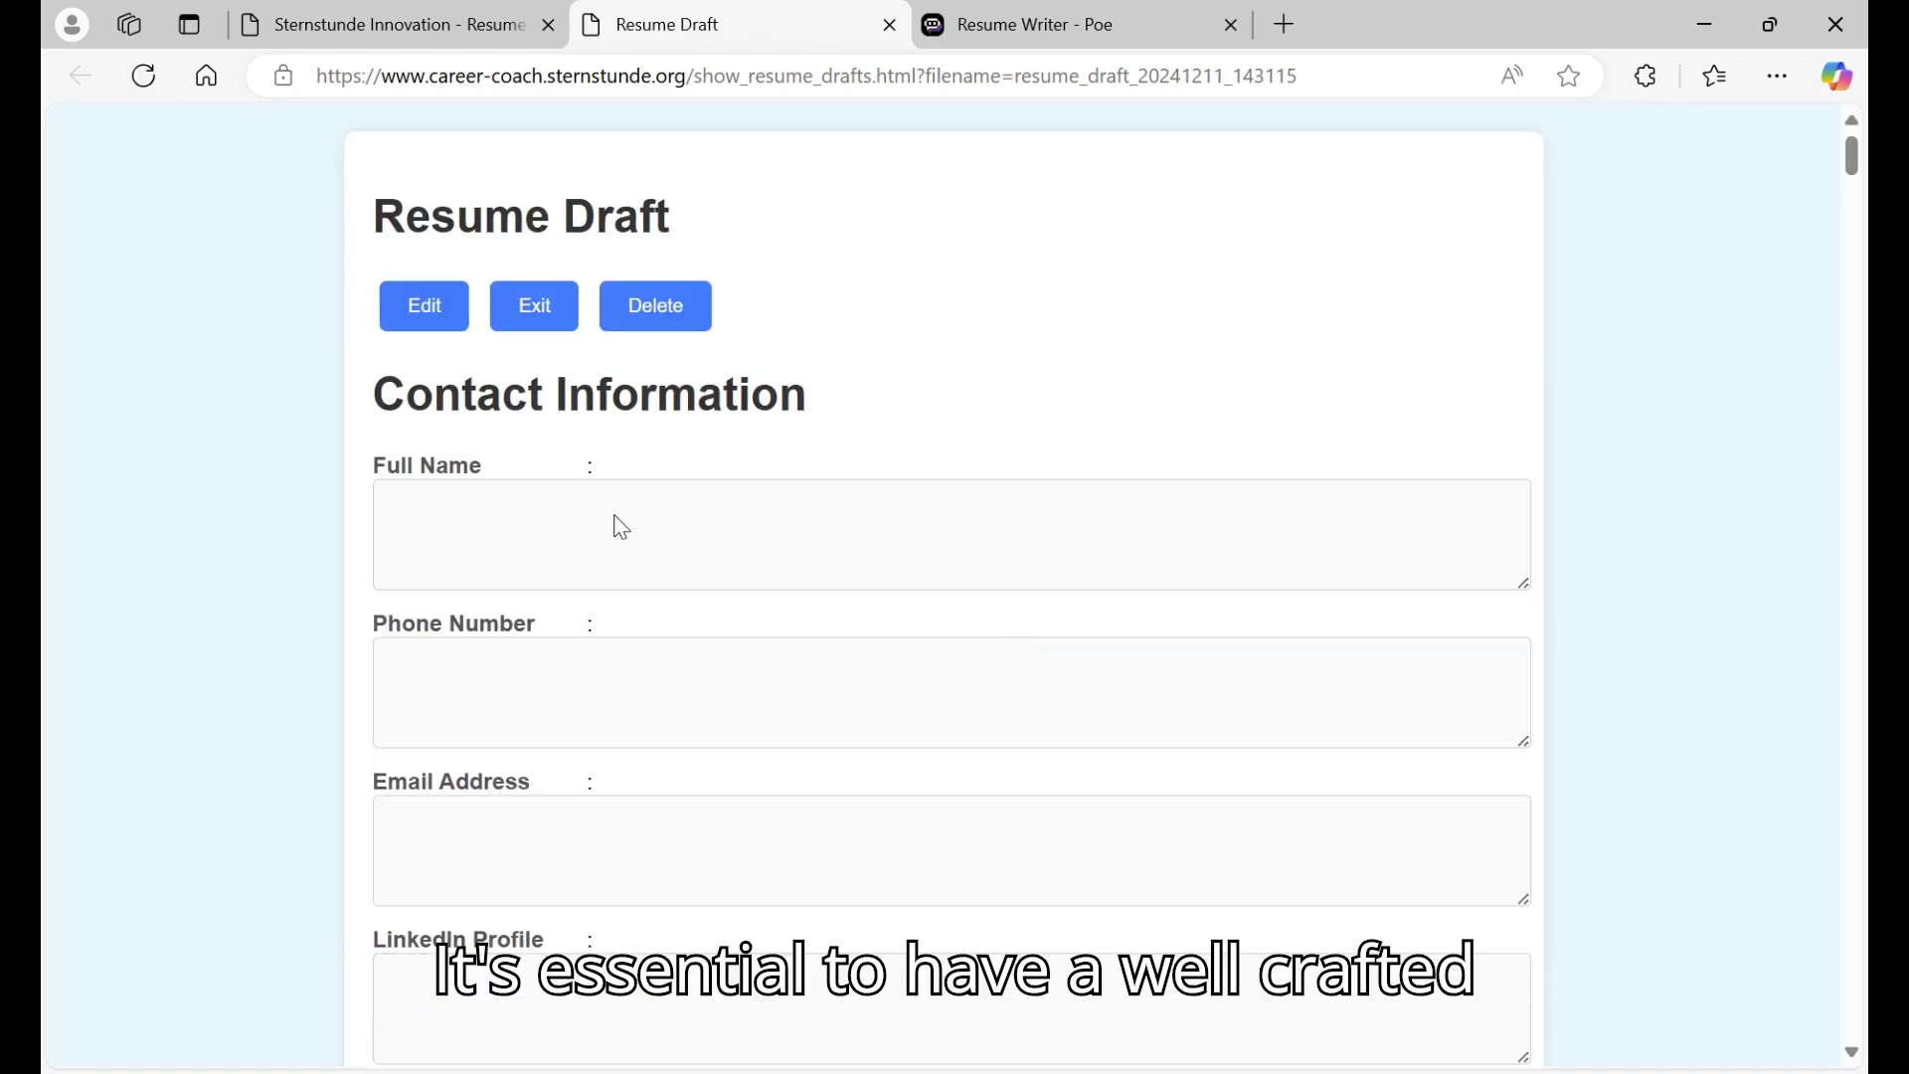
# Step: Look through the blank draft's sections from contact information to volunteer experience, and return to its beginning
pyautogui.scroll(-13, 622, 527)
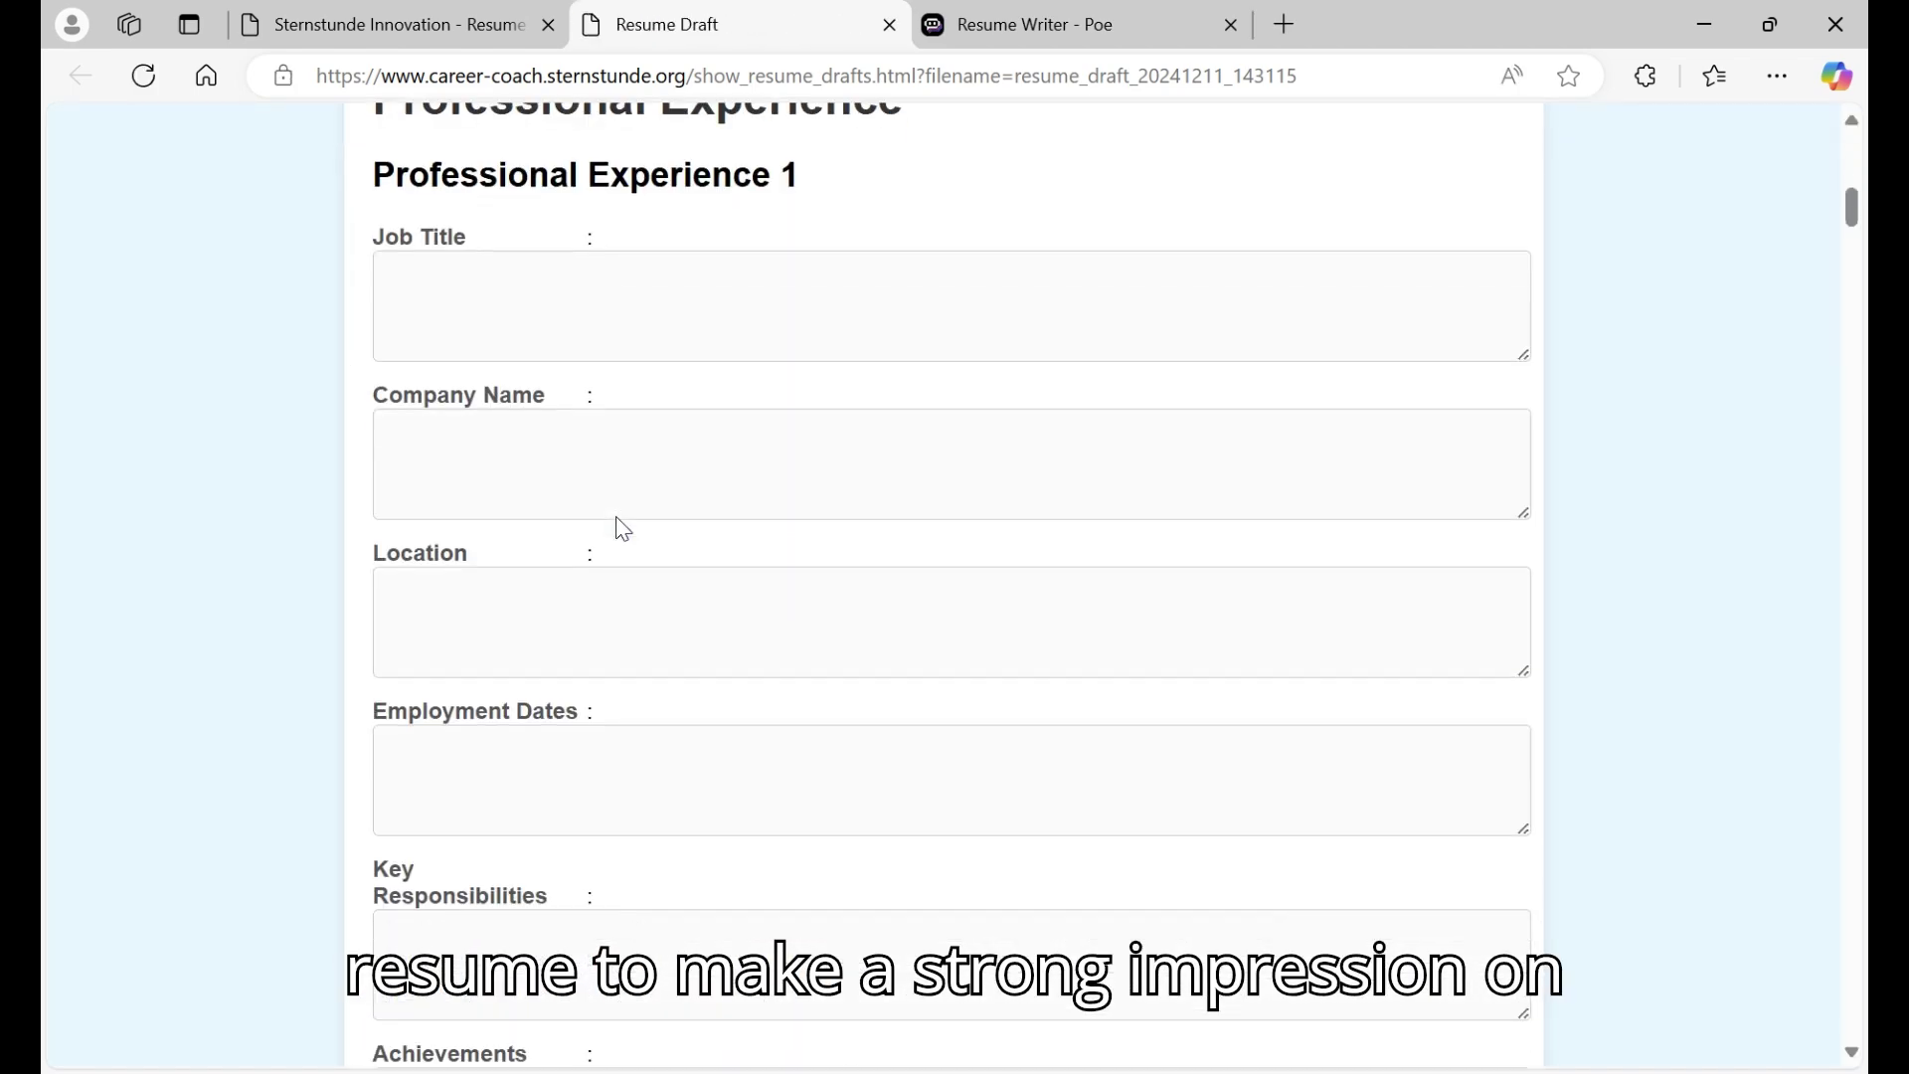
pyautogui.scroll(-15, 621, 527)
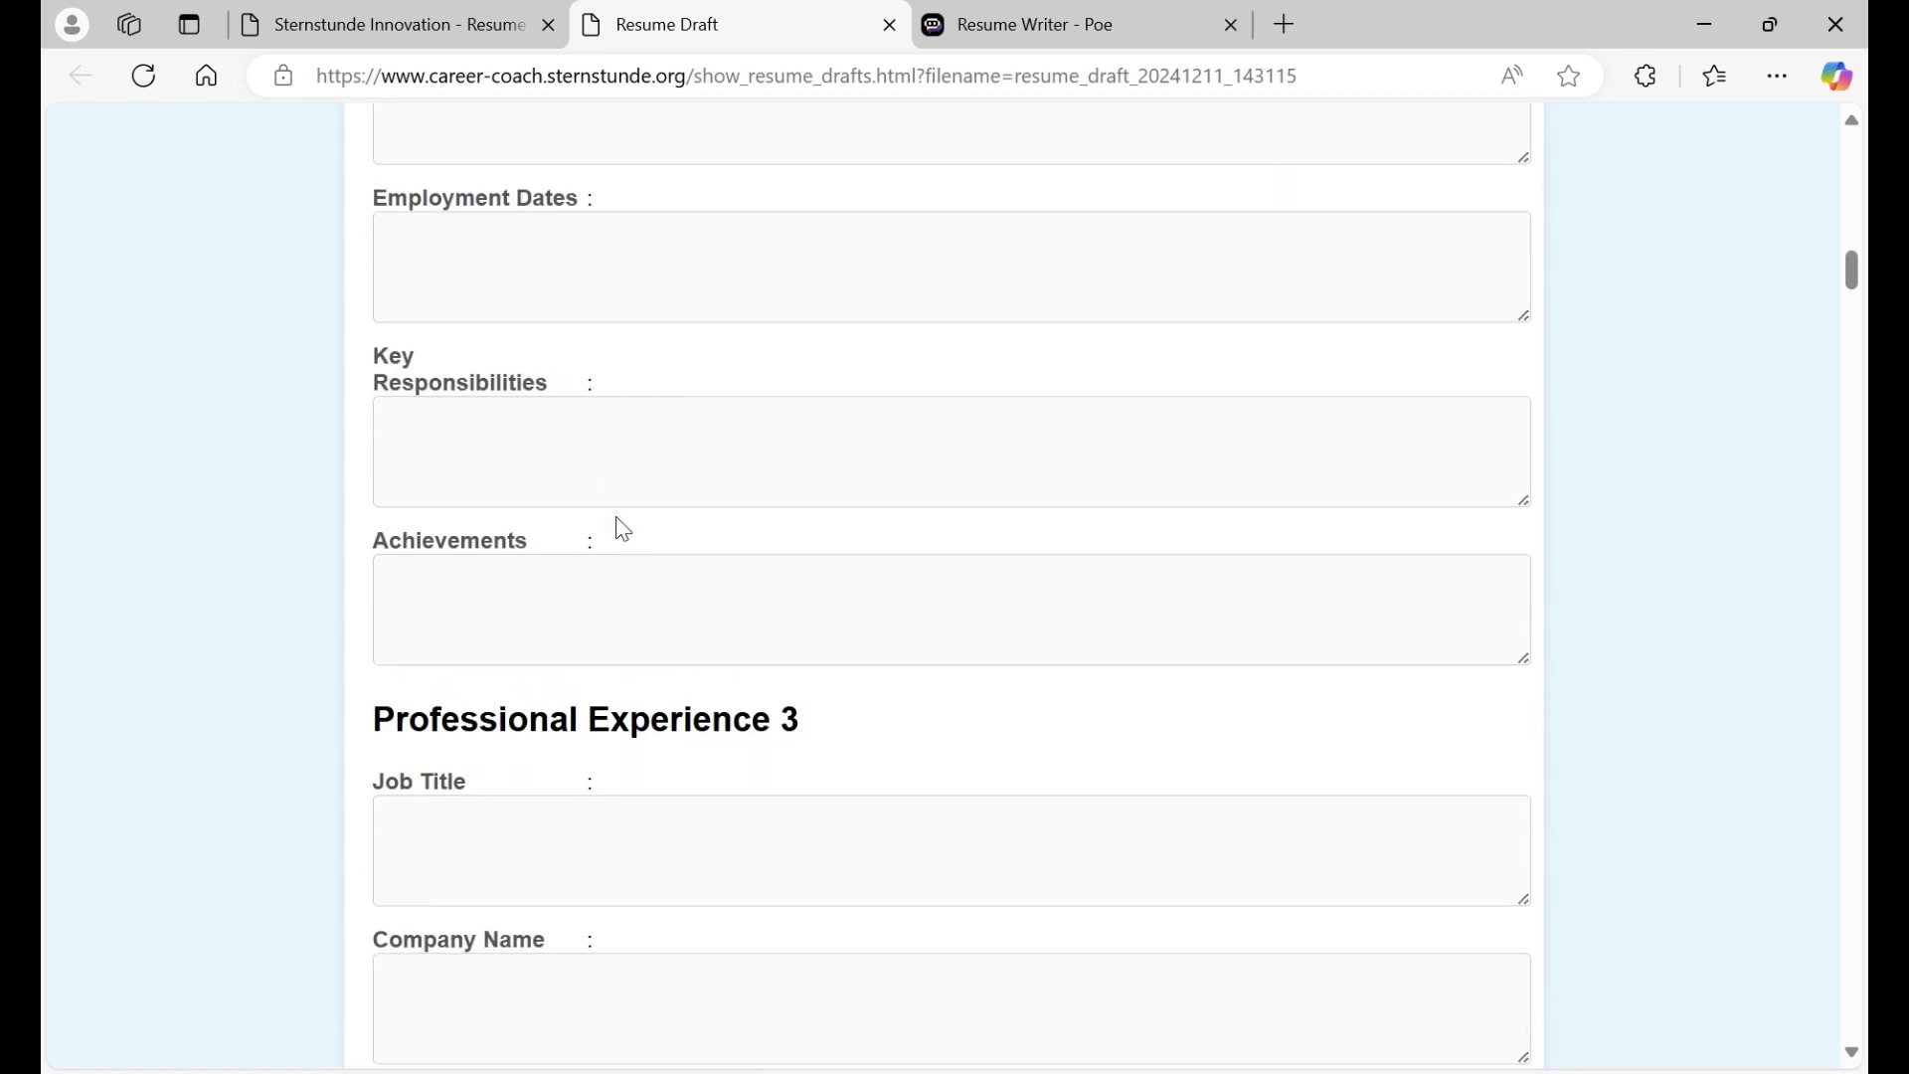
pyautogui.scroll(-20, 622, 527)
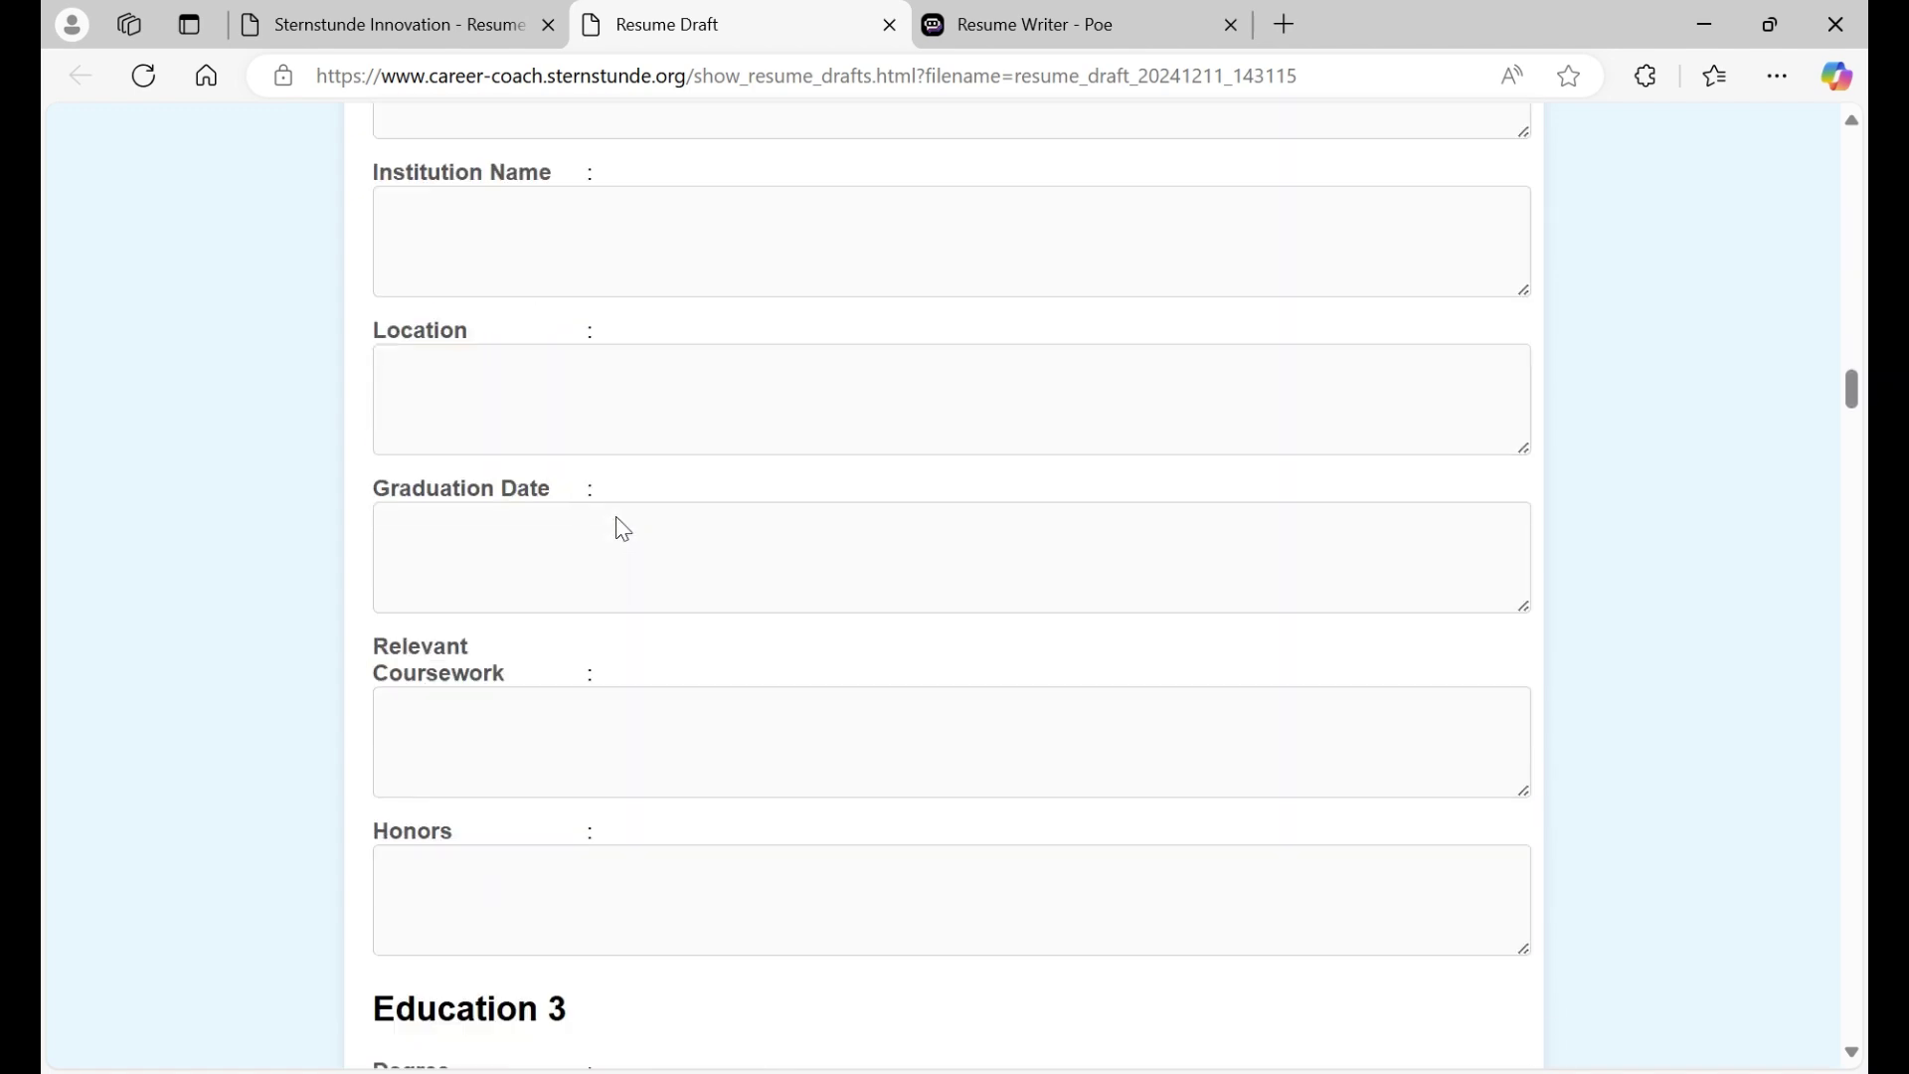
pyautogui.scroll(-15, 621, 527)
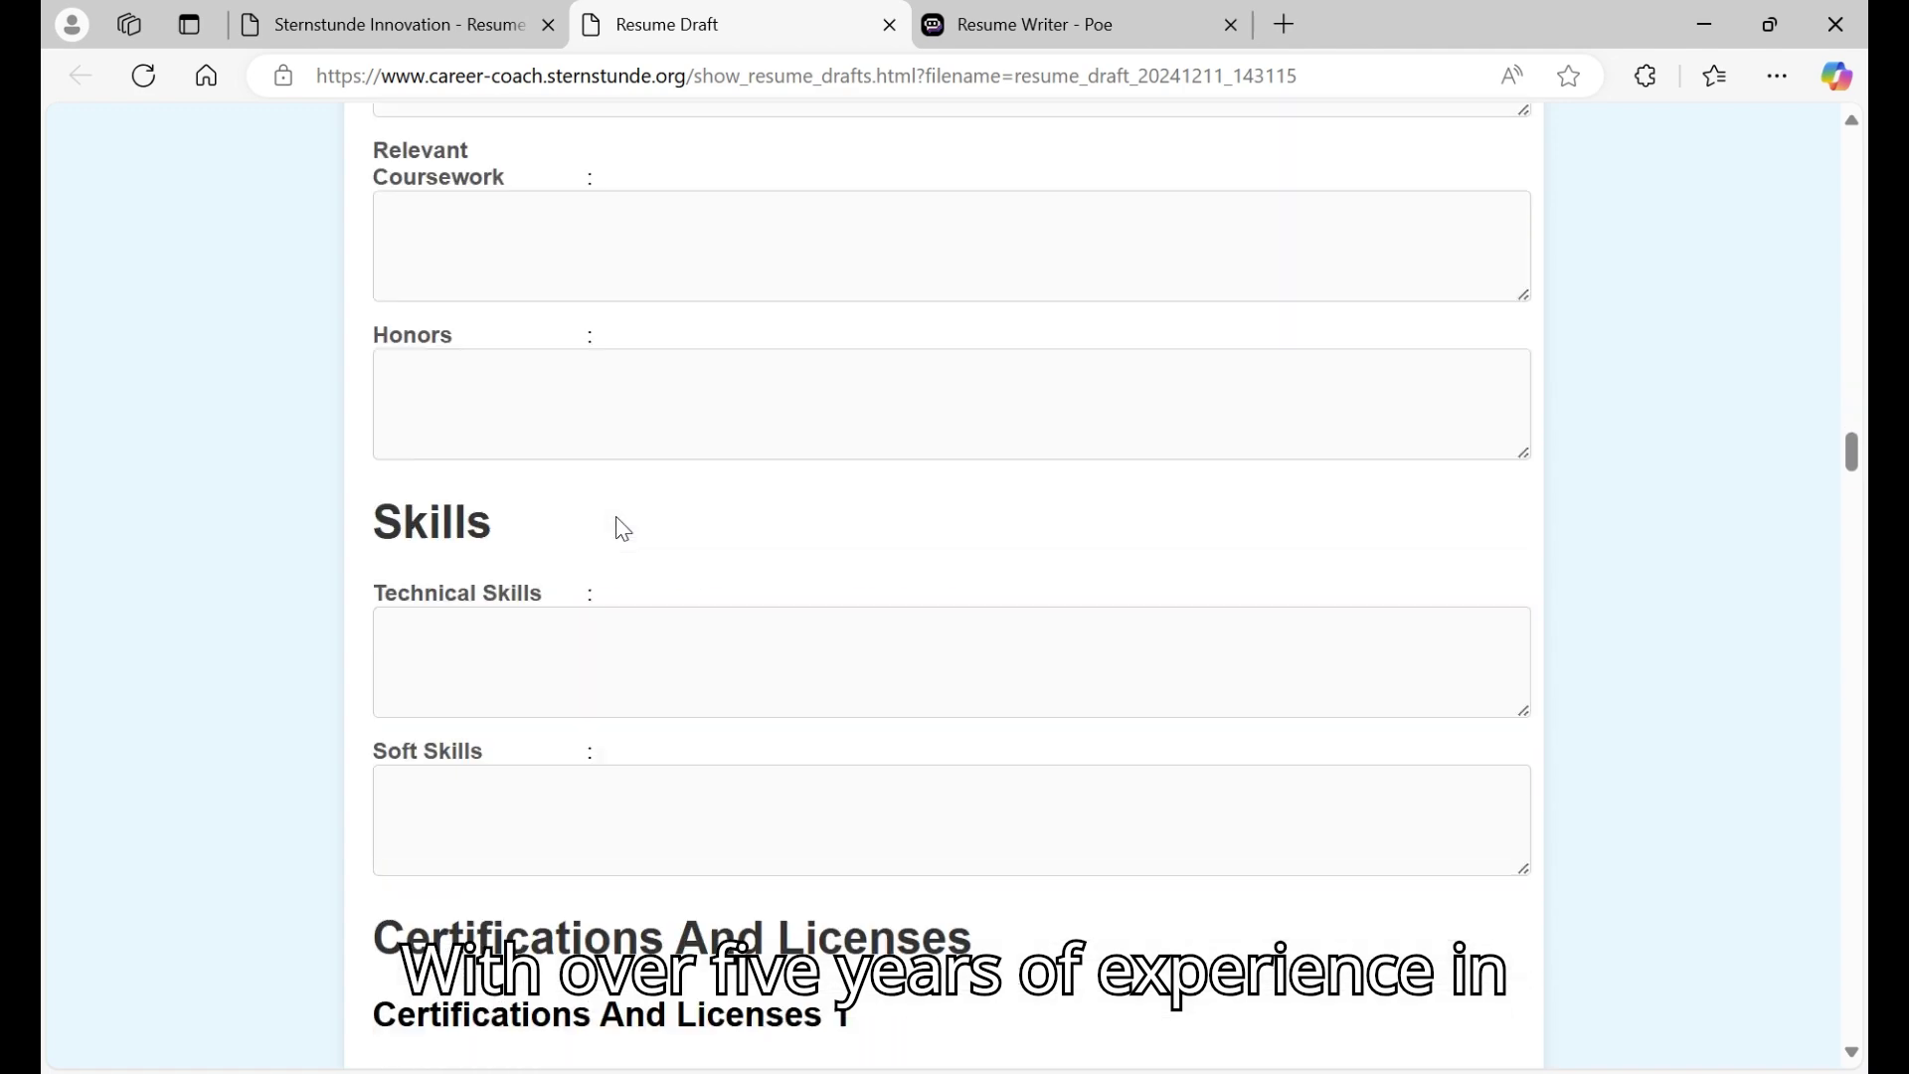
pyautogui.scroll(-20, 624, 529)
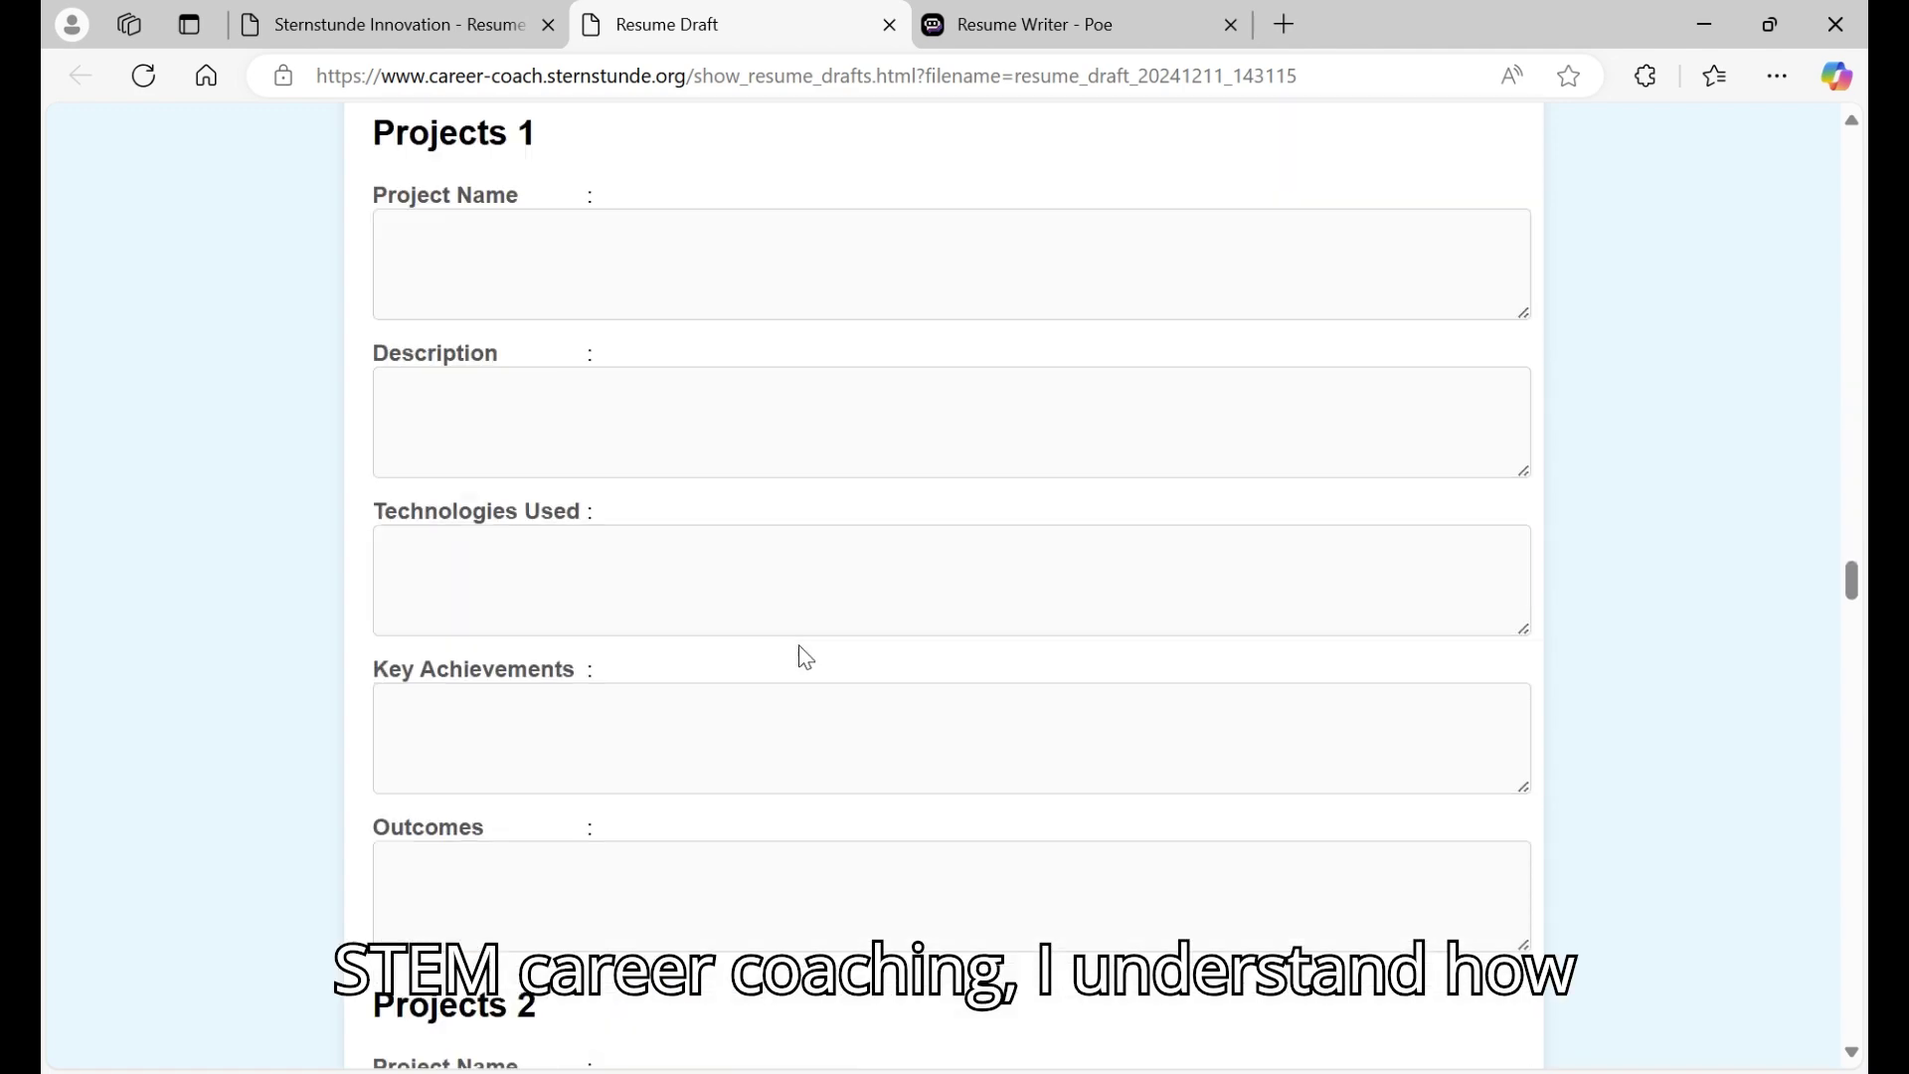
pyautogui.scroll(-20, 806, 658)
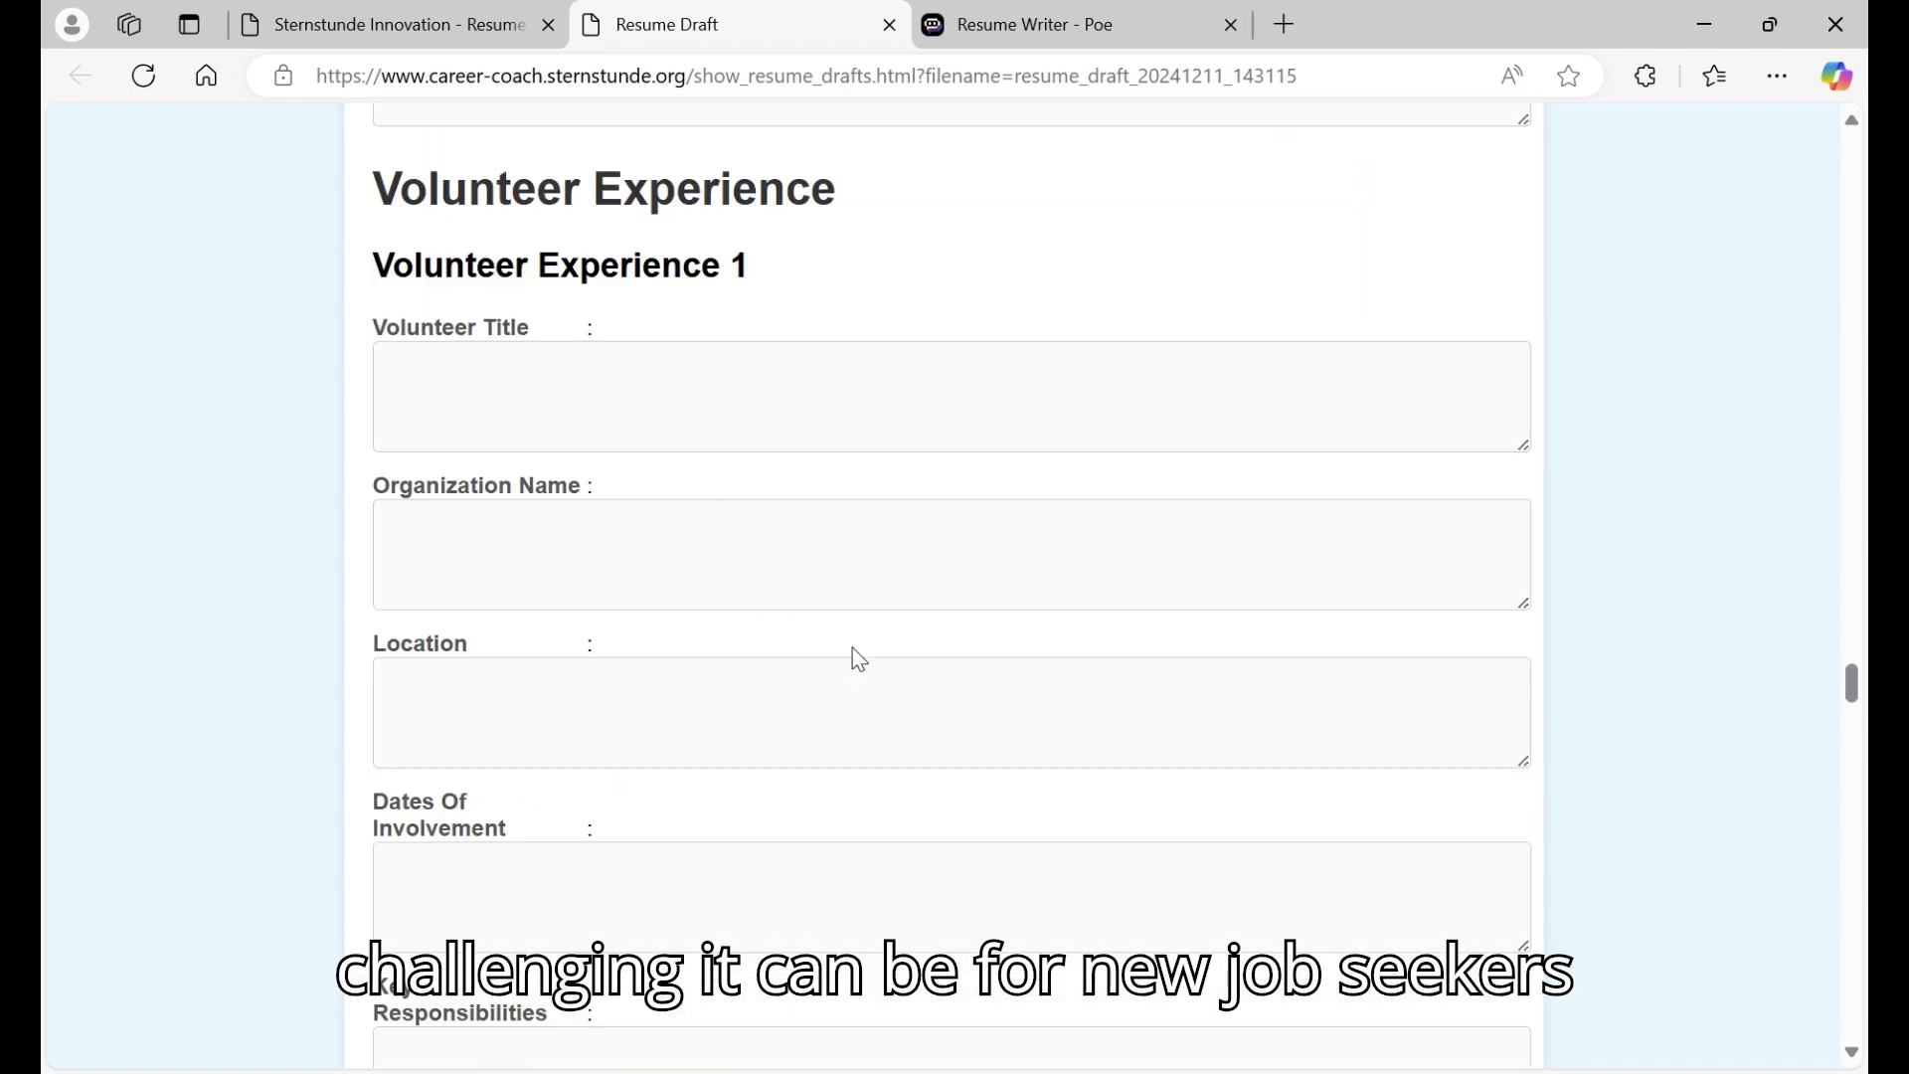
pyautogui.scroll(-14, 862, 656)
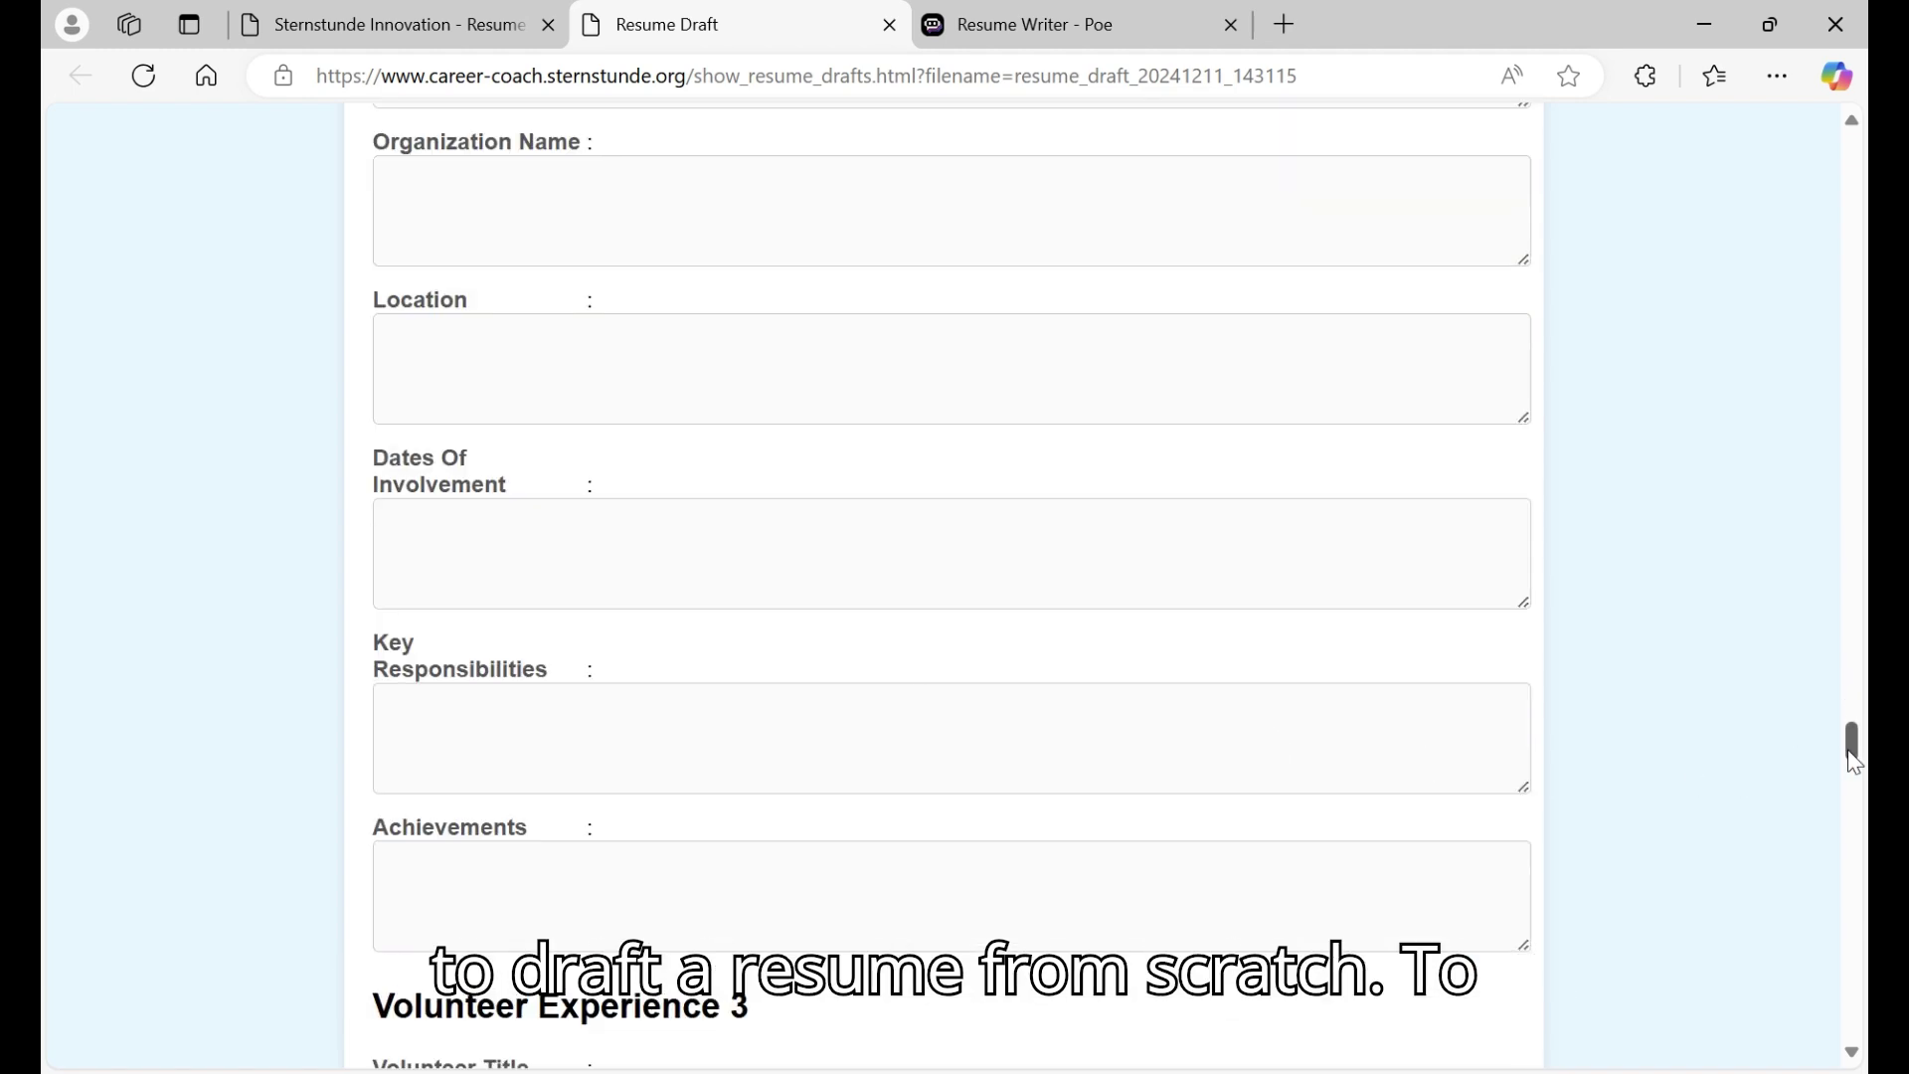
pyautogui.moveTo(1858, 762); pyautogui.dragTo(1834, 120)
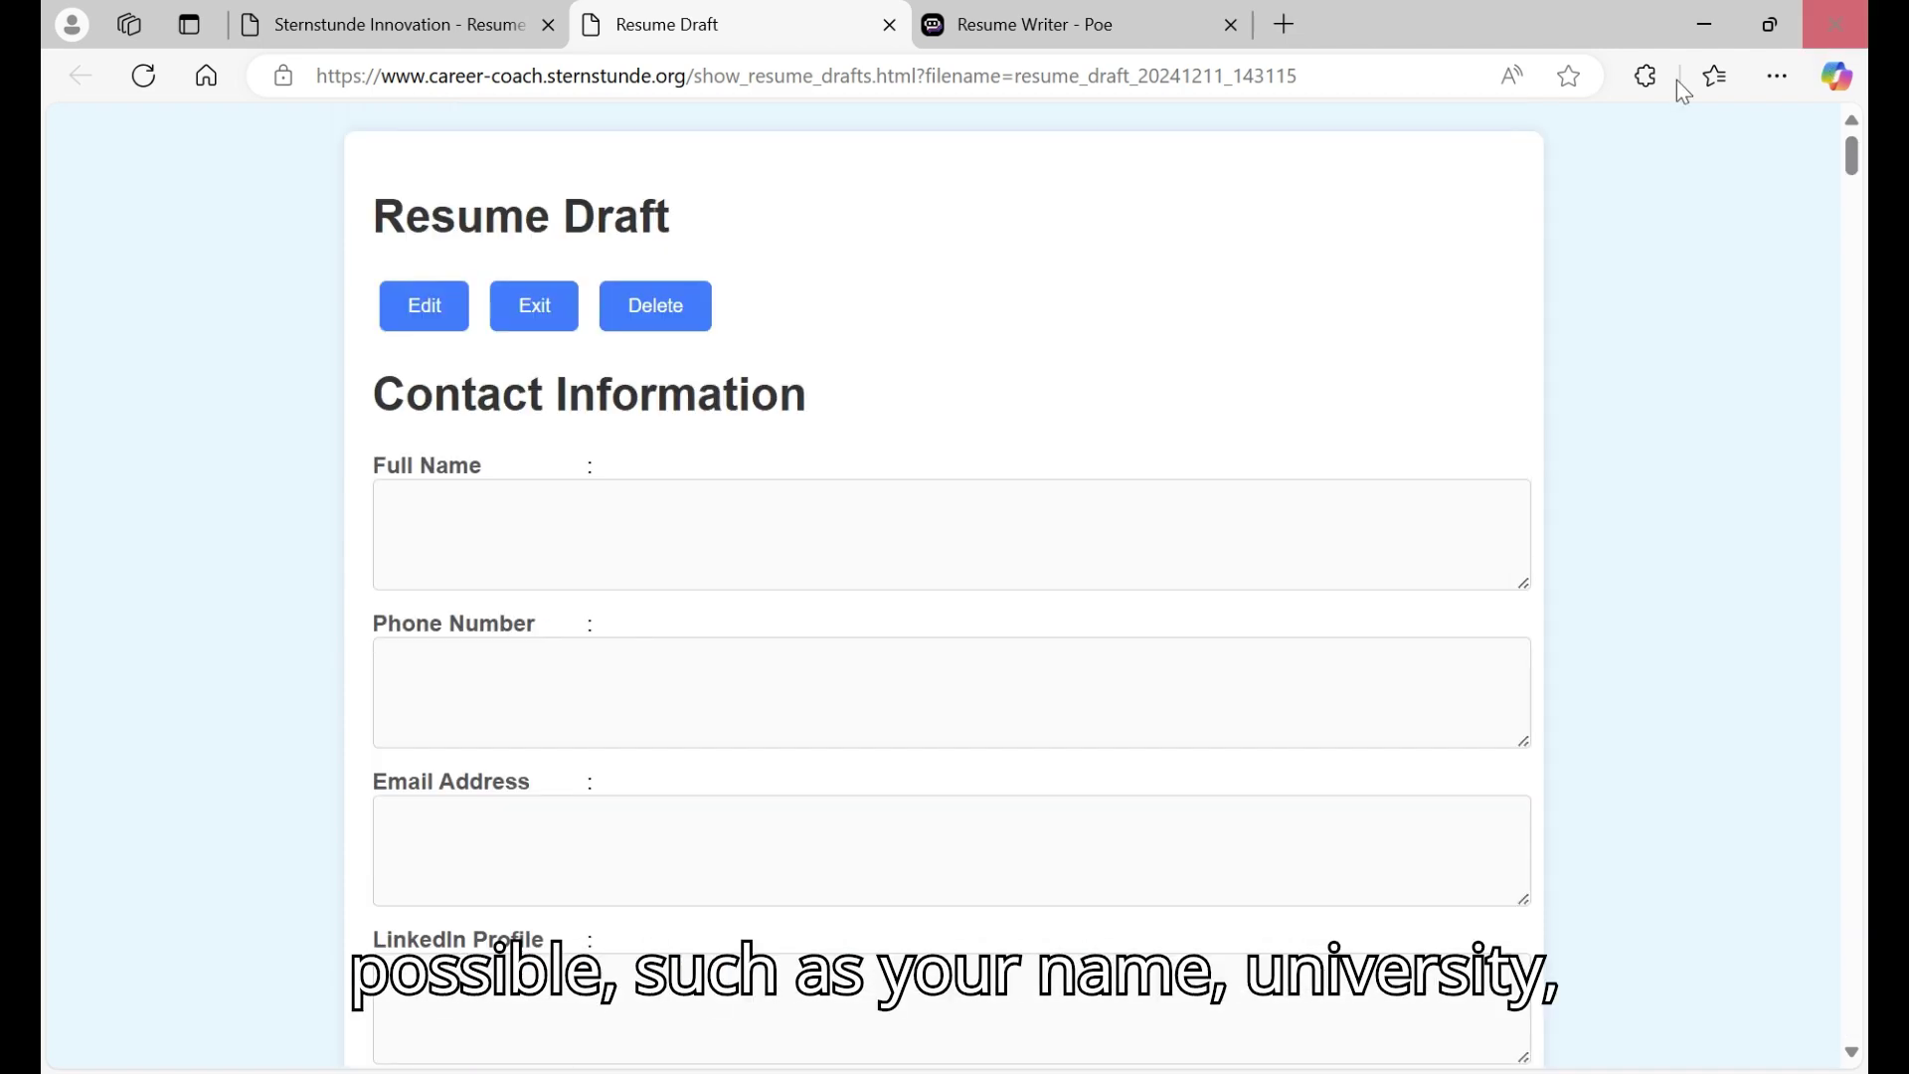
# Step: Delete the blank resume draft and refresh the list of existing drafts
pyautogui.click(658, 309)
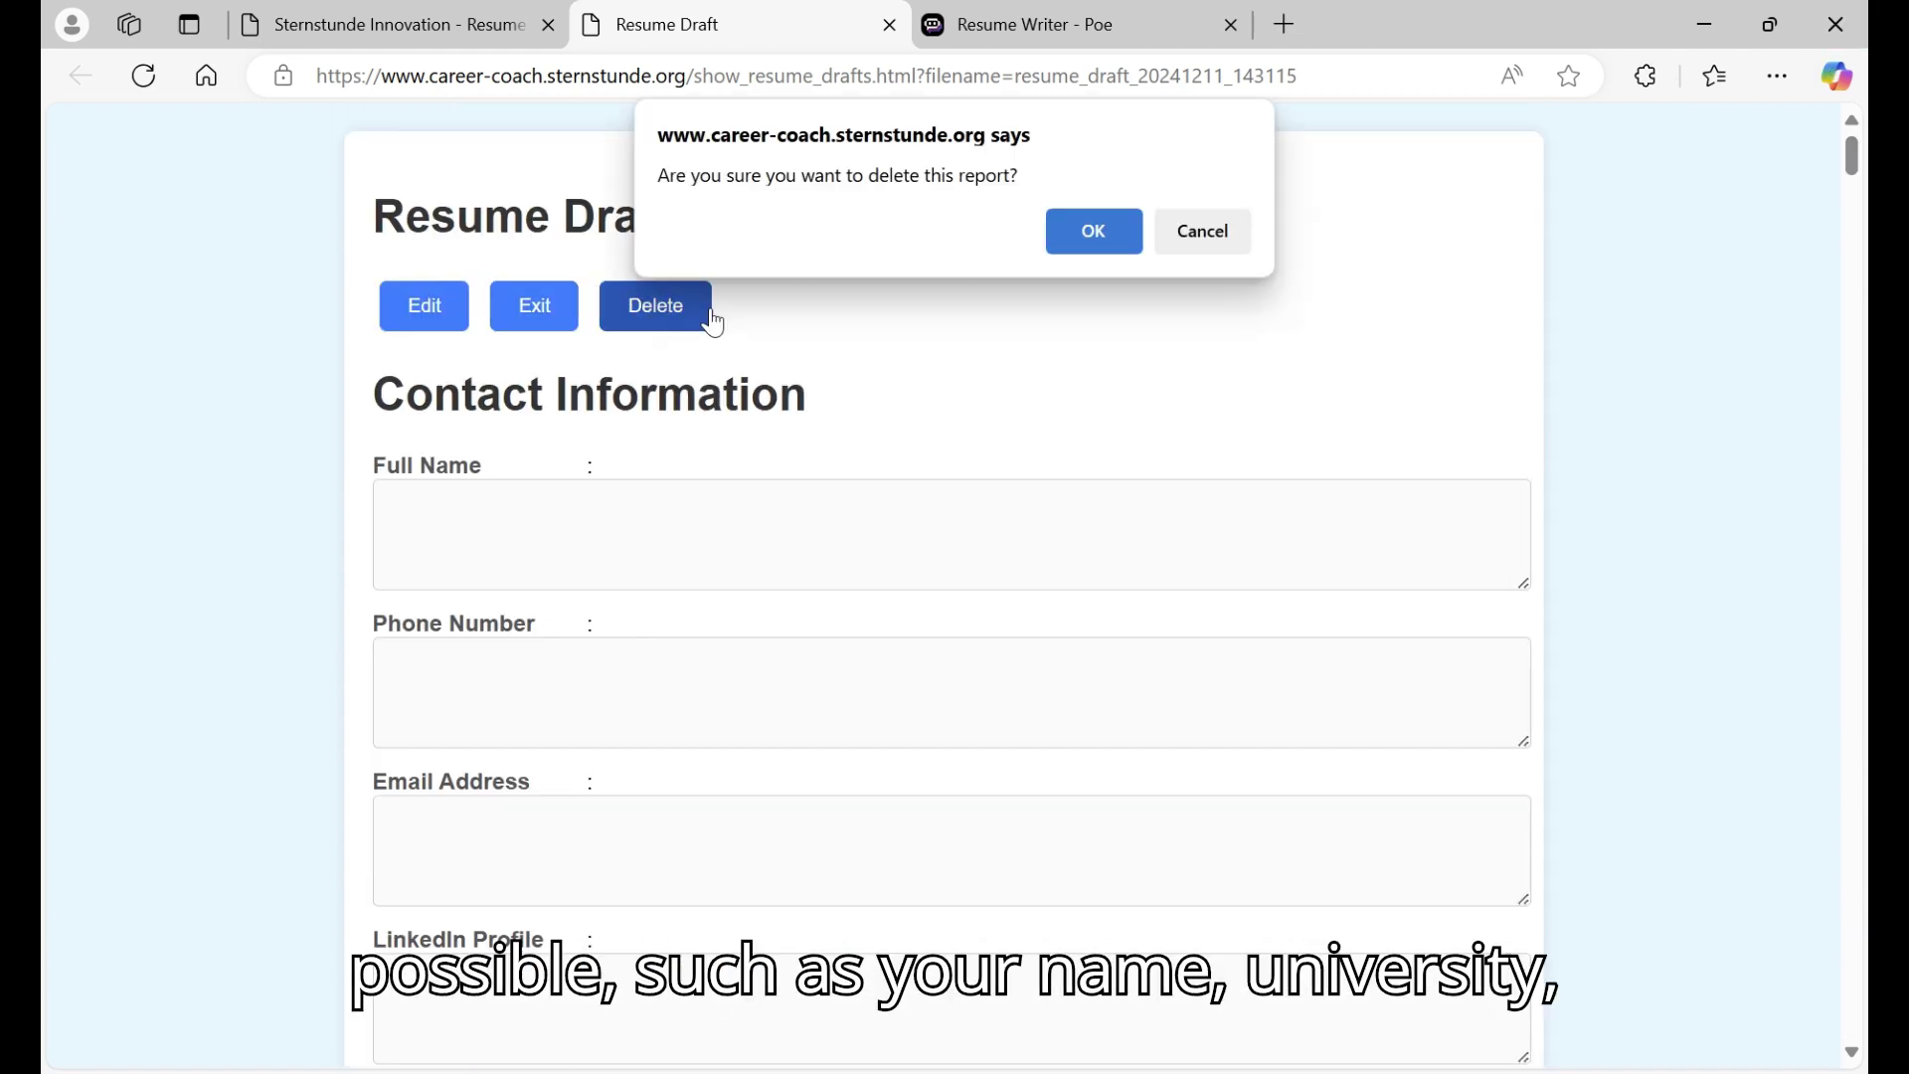
pyautogui.click(1104, 235)
pyautogui.click(1208, 231)
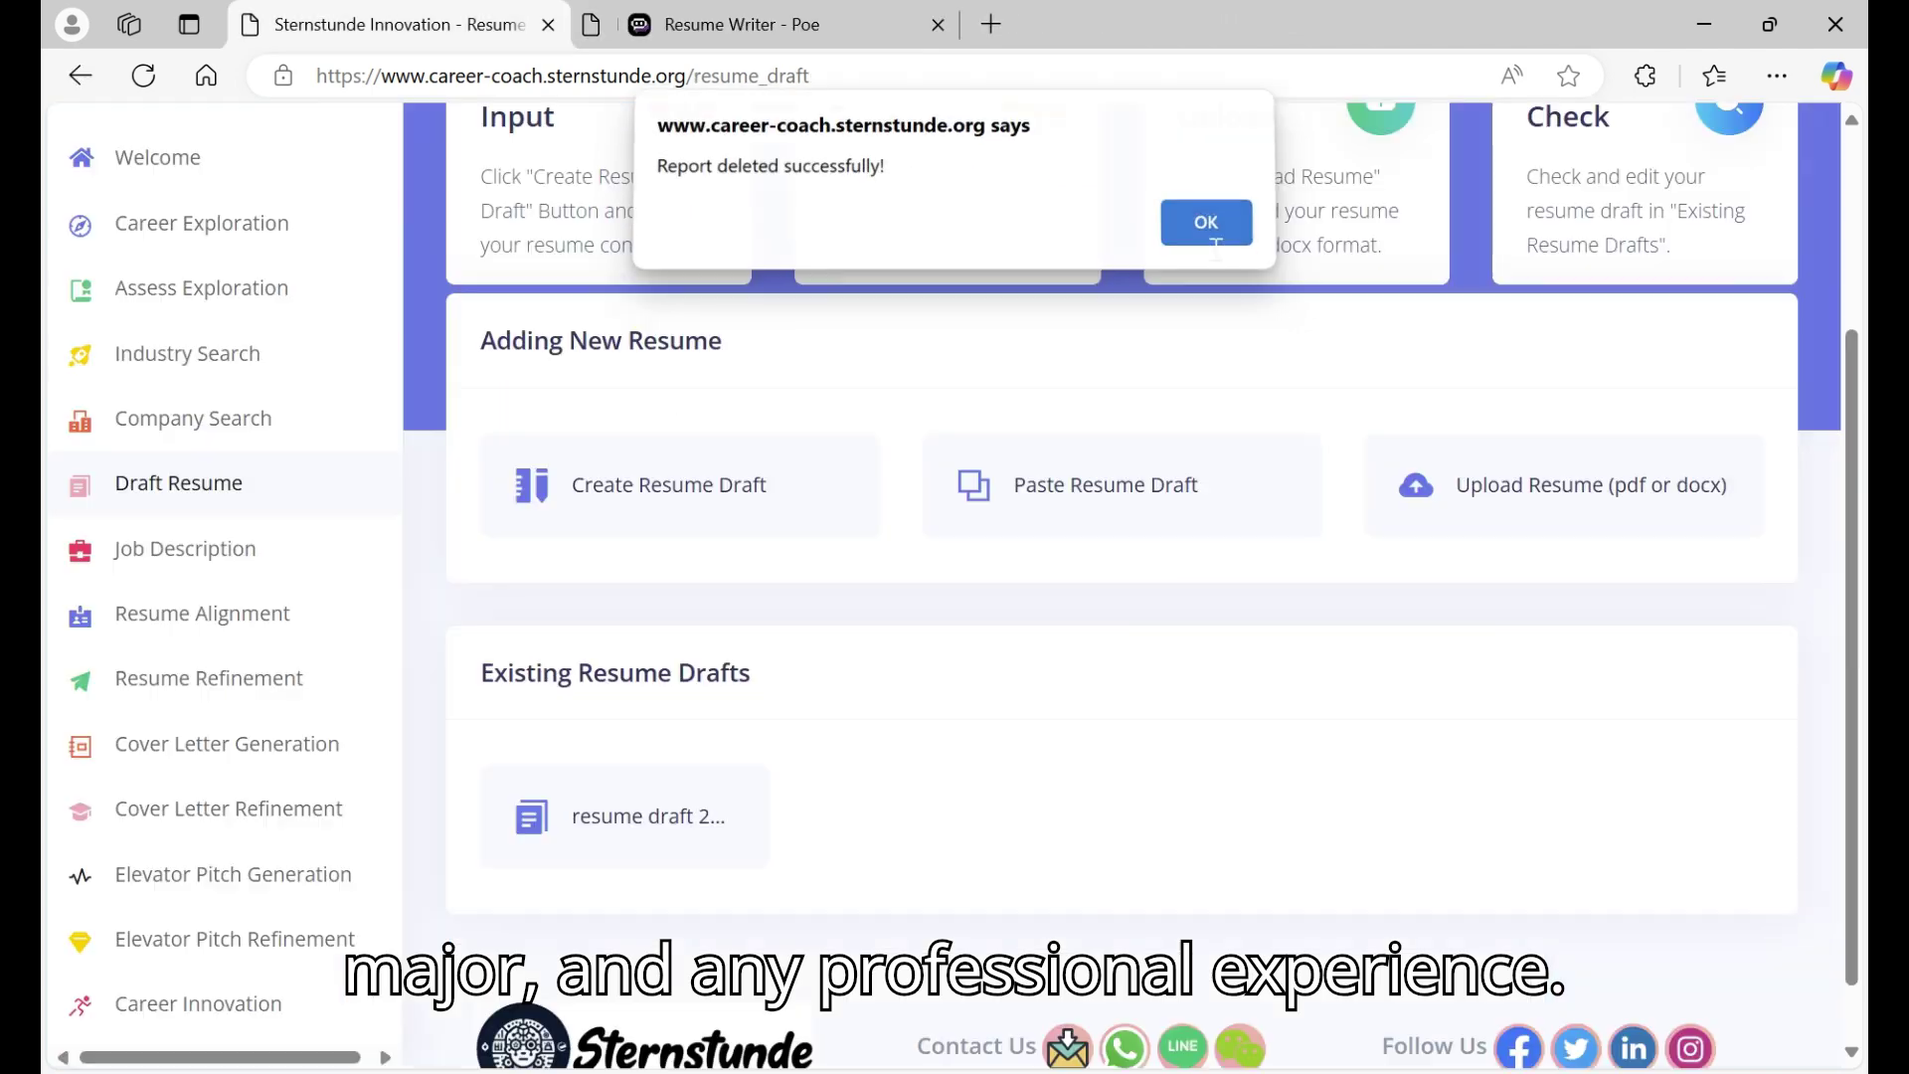
pyautogui.click(143, 78)
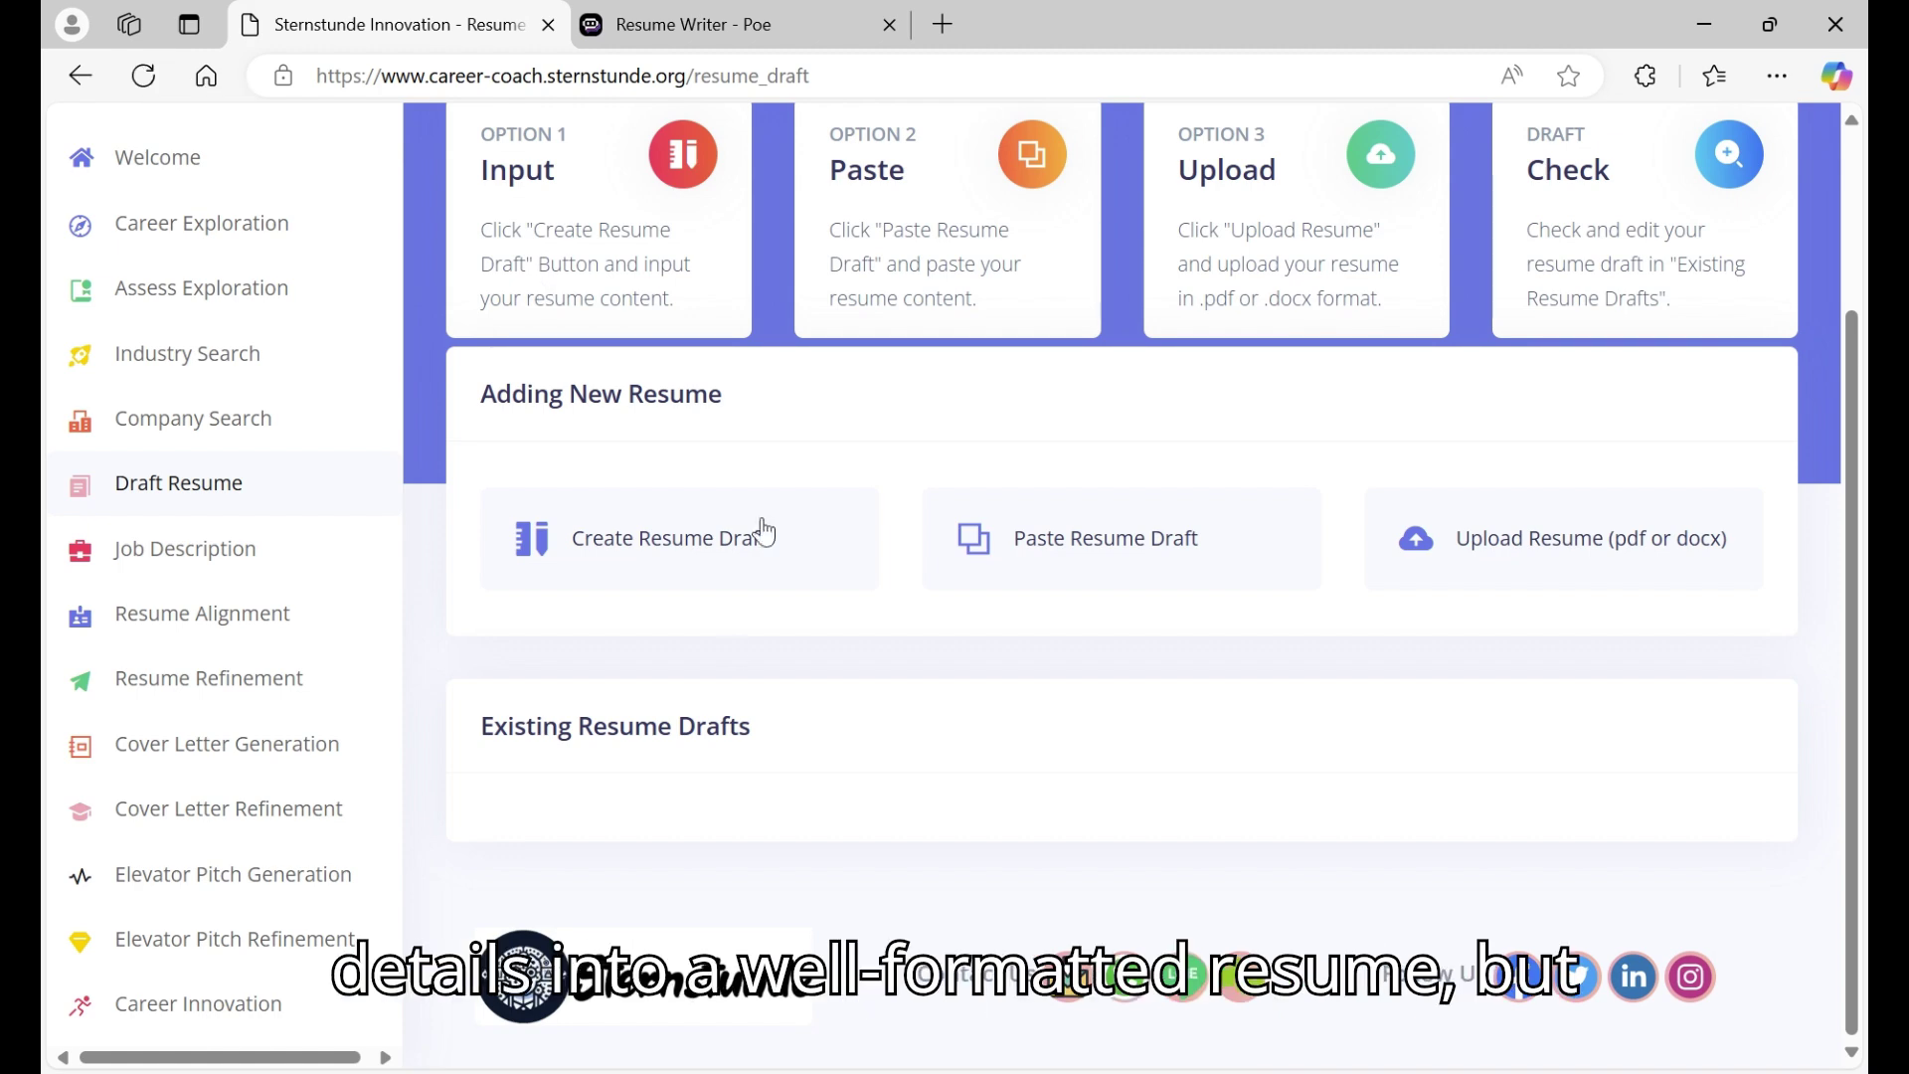
# Step: Open the form for pasting a resume draft, and review the background prompt in the Resume Writer chat on Poe
pyautogui.click(1156, 547)
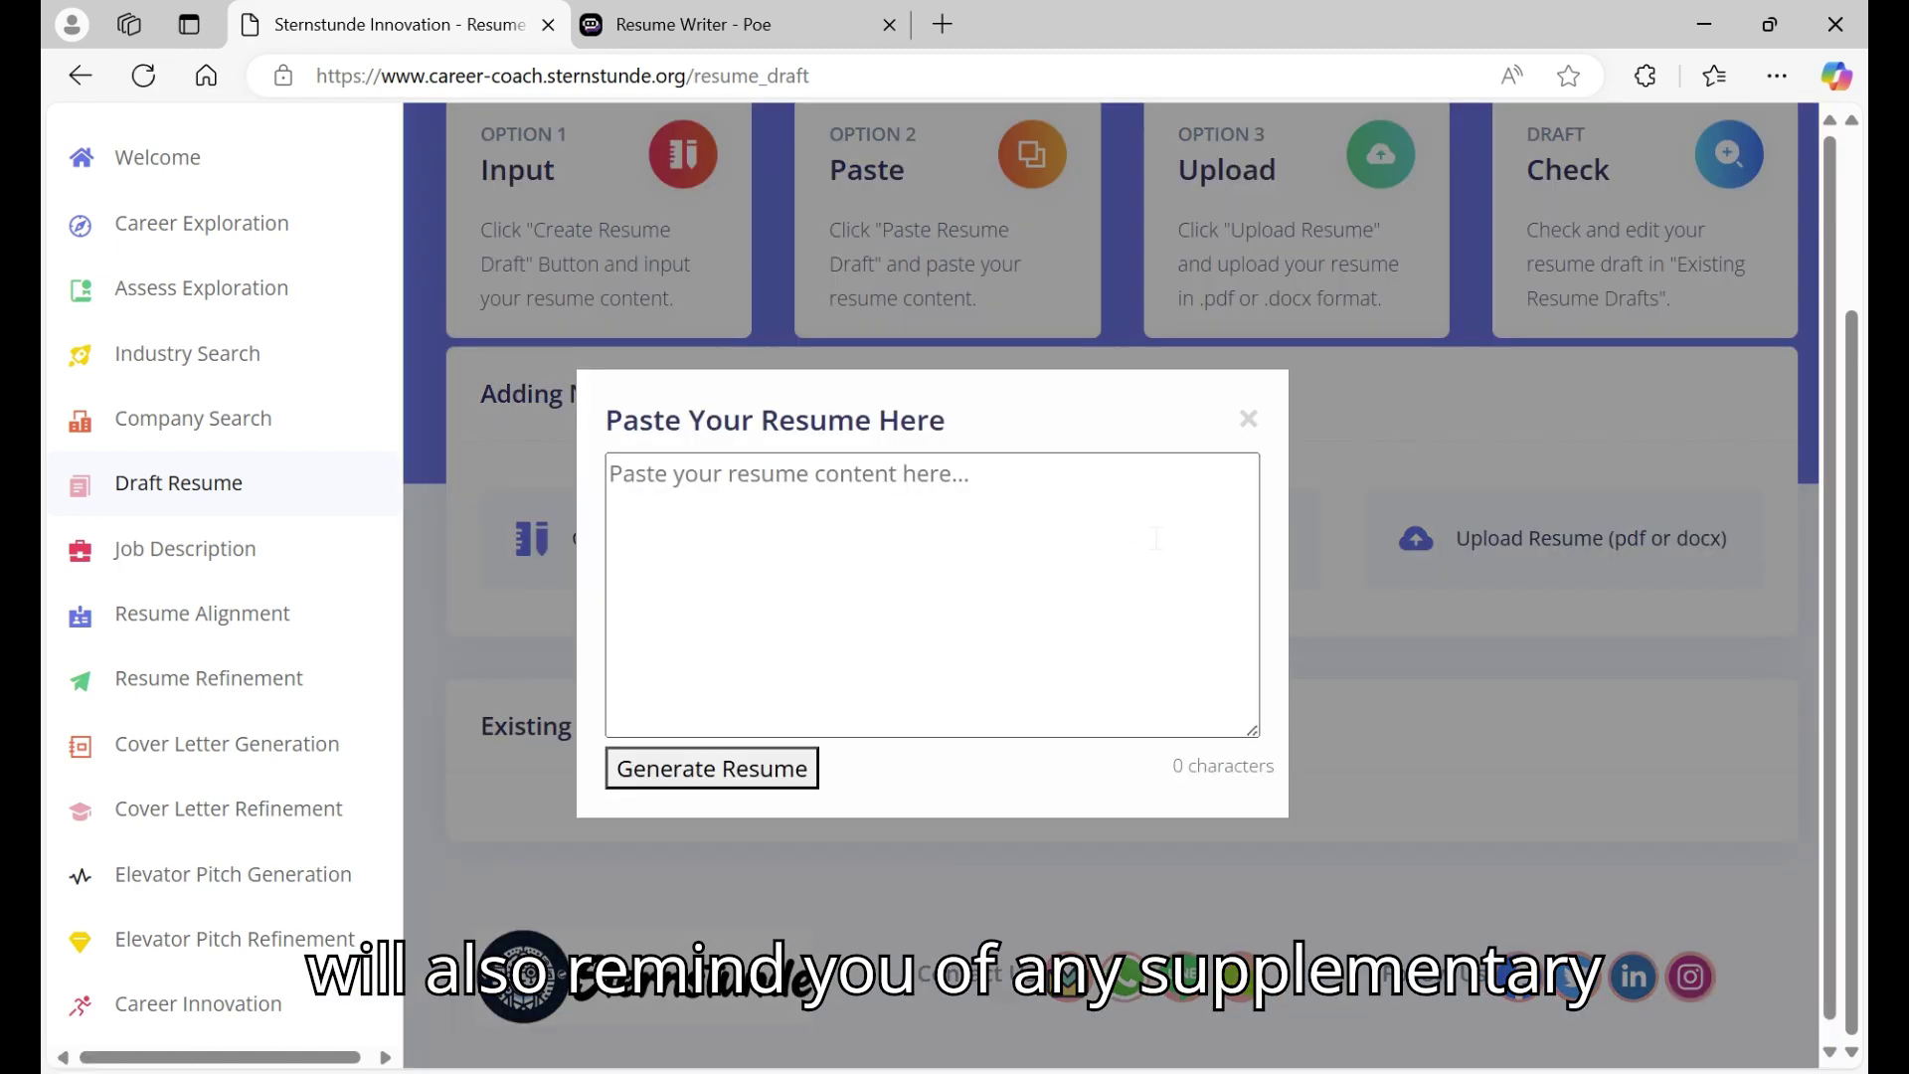
pyautogui.click(714, 28)
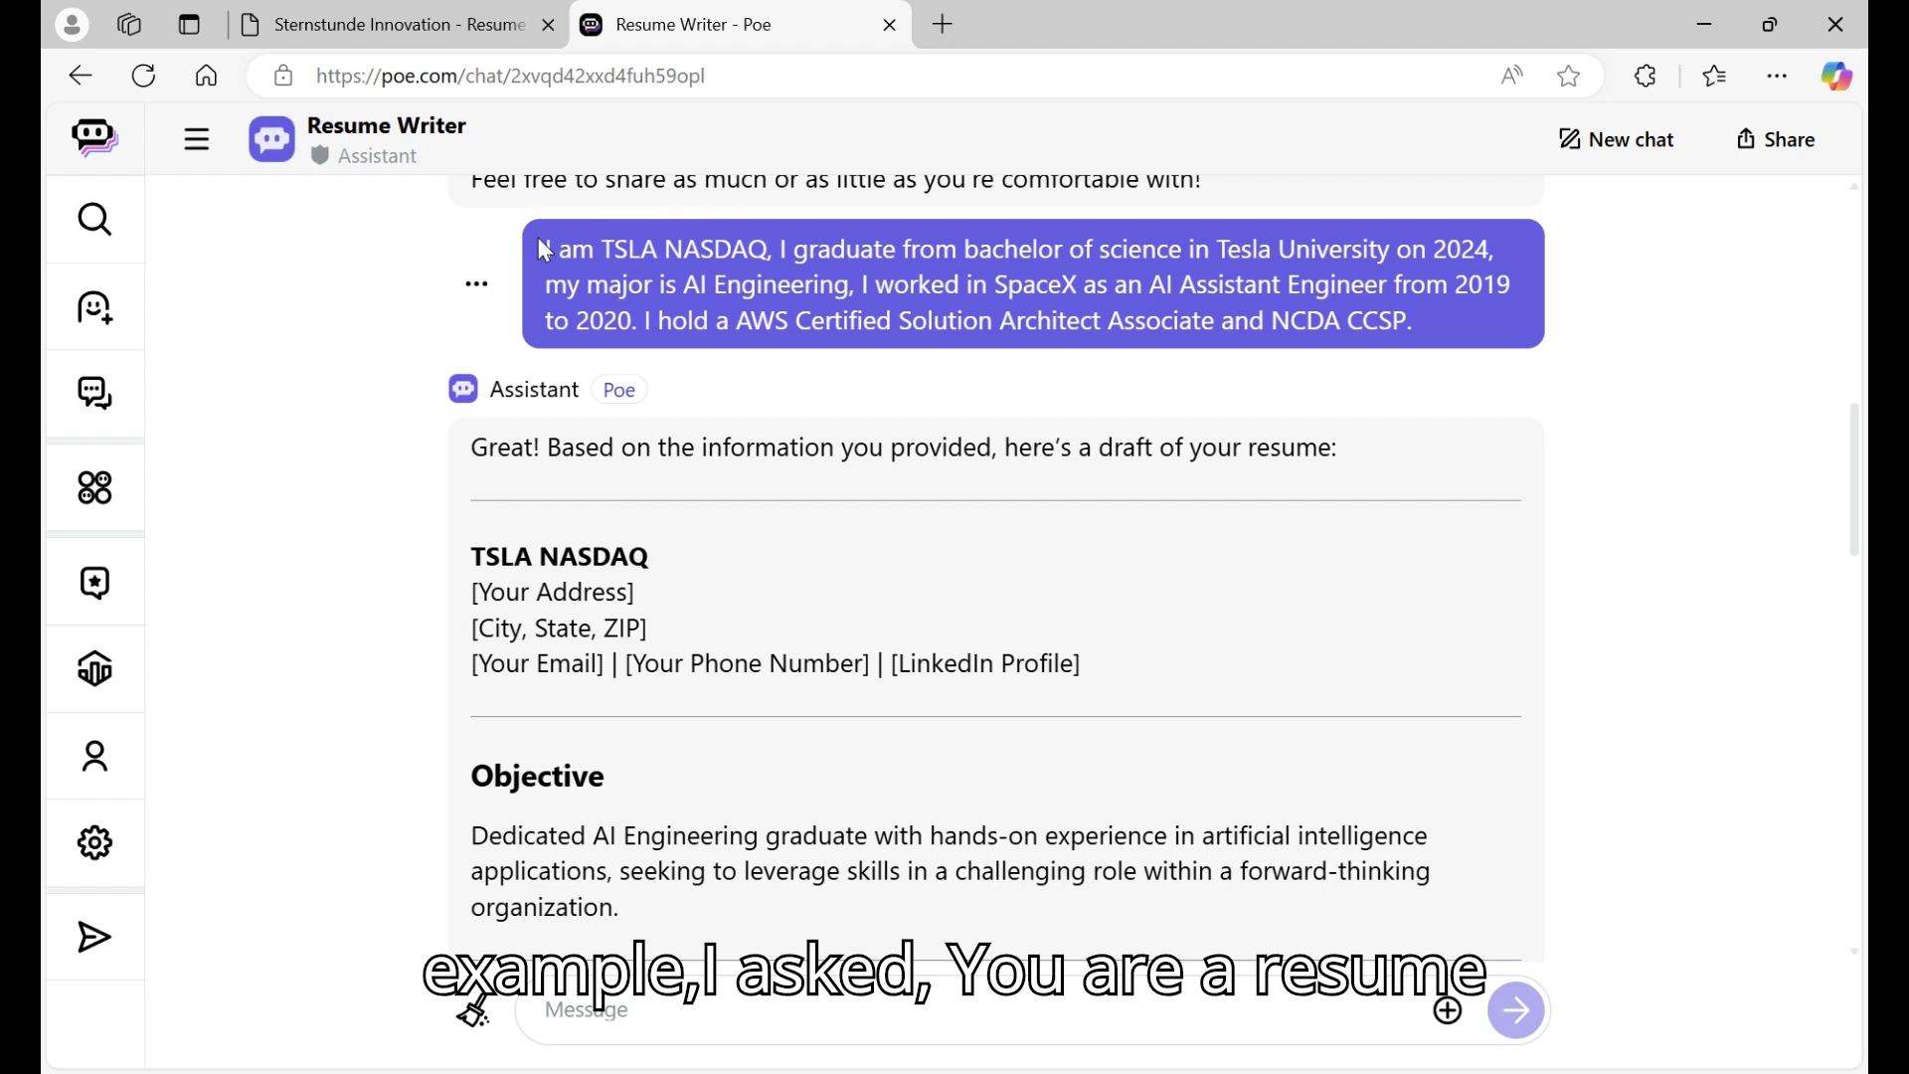
pyautogui.moveTo(540, 238); pyautogui.dragTo(1445, 318)
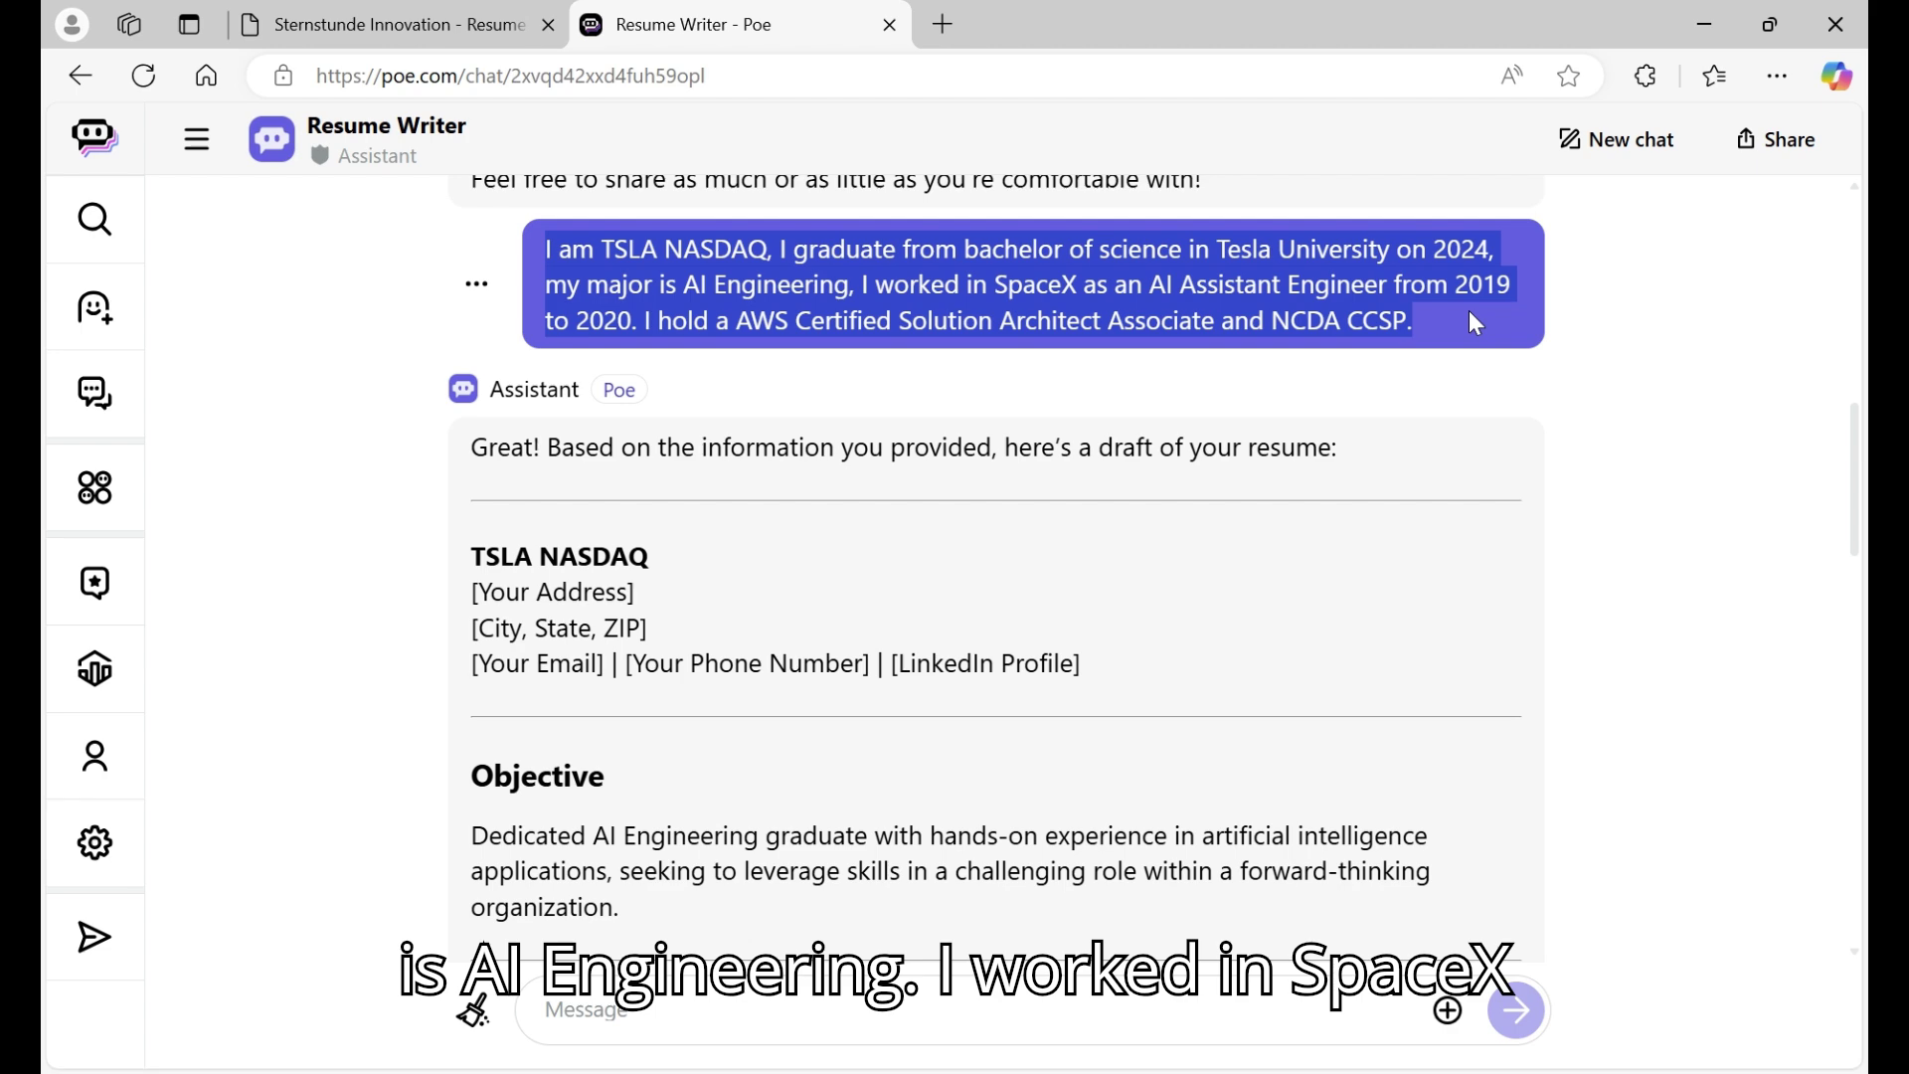
pyautogui.click(1628, 444)
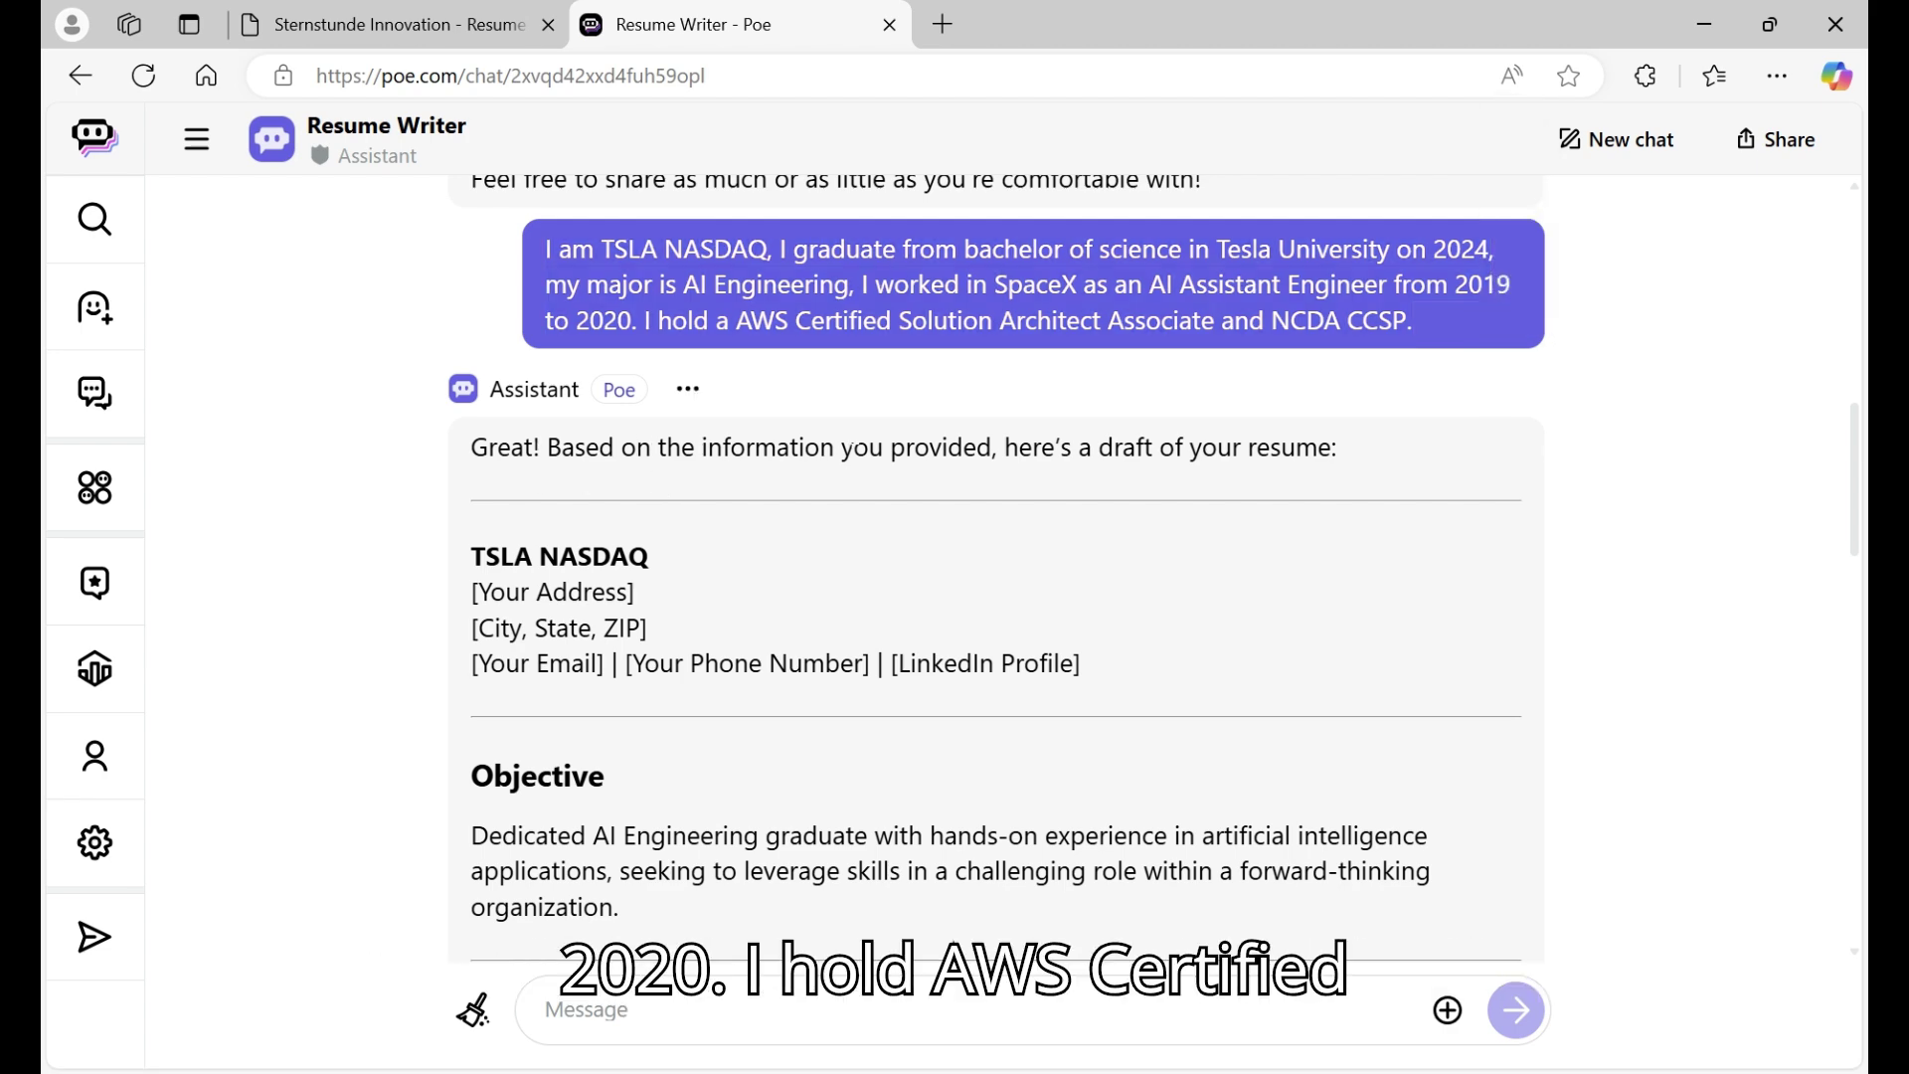
# Step: Copy the assistant's generated resume from the name heading through the end of the Skills section
pyautogui.scroll(-2, 840, 464)
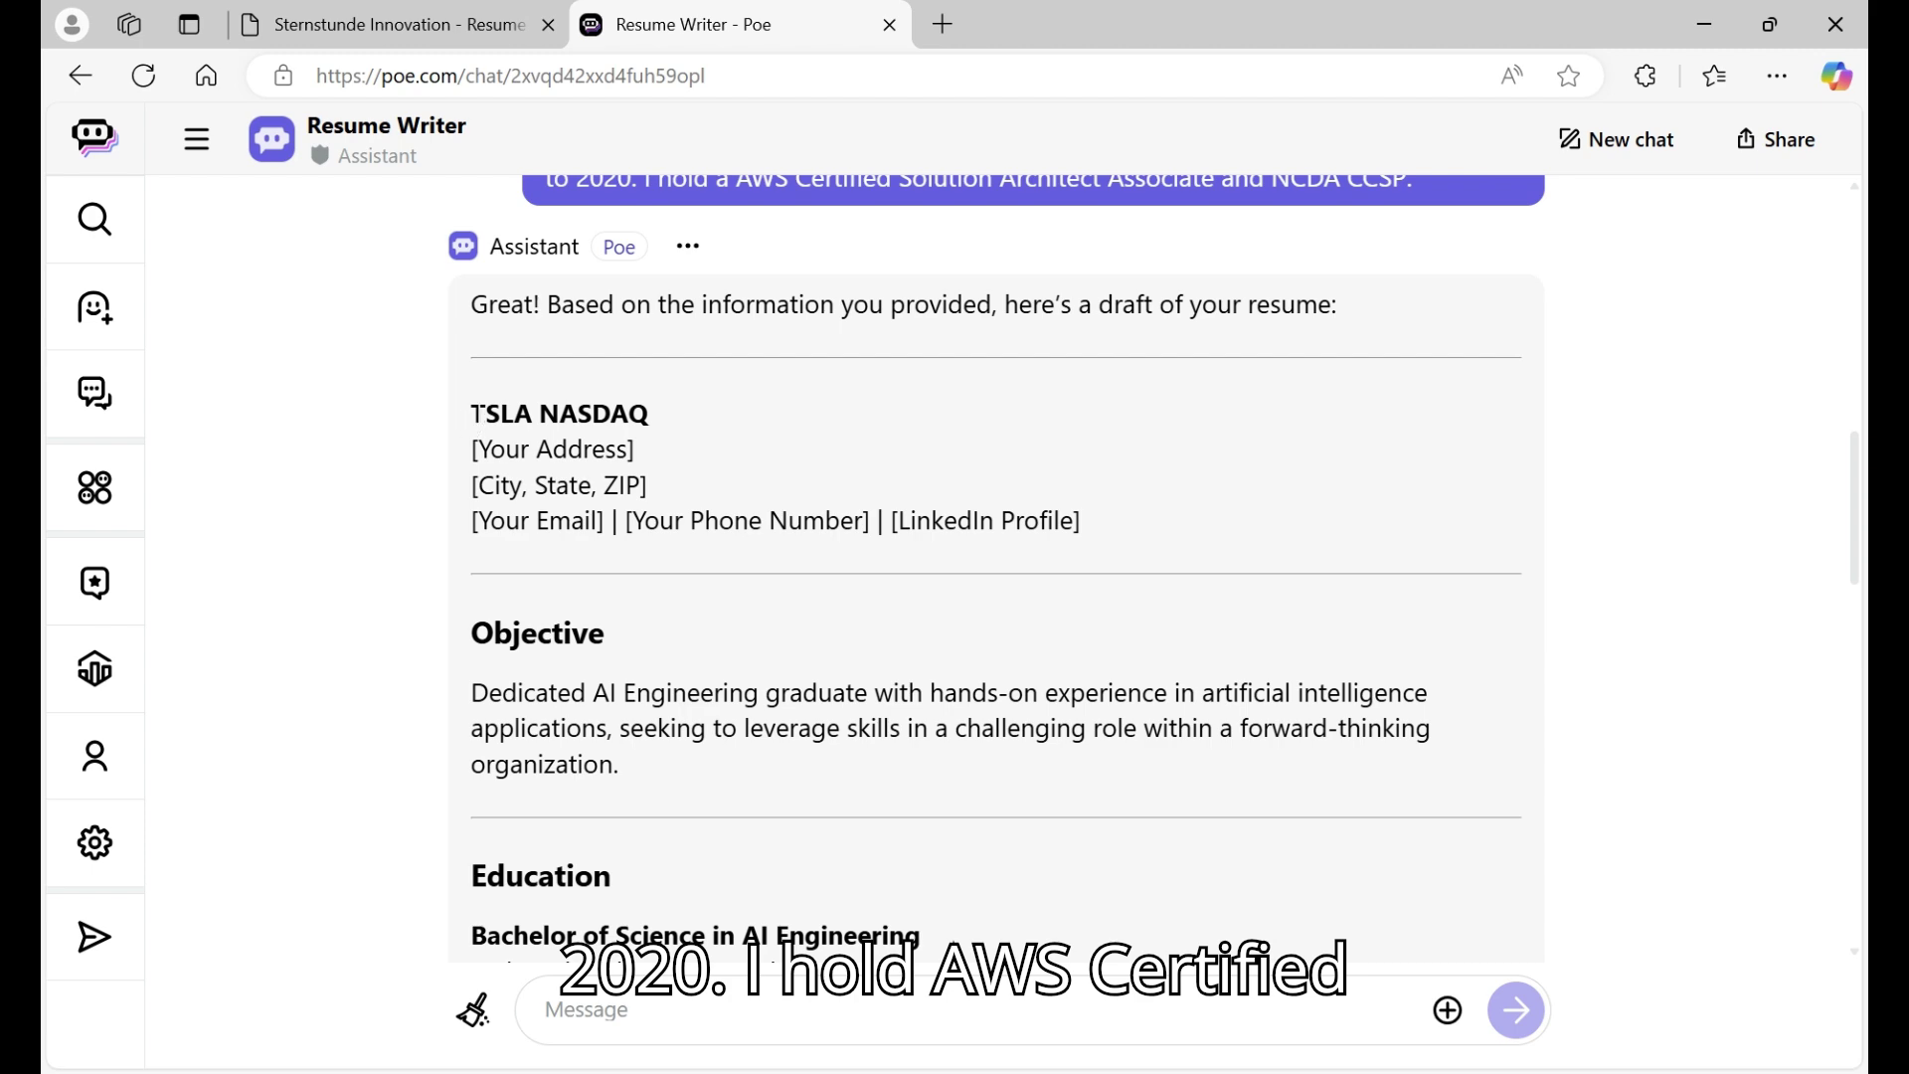
pyautogui.moveTo(475, 413); pyautogui.dragTo(1094, 823)
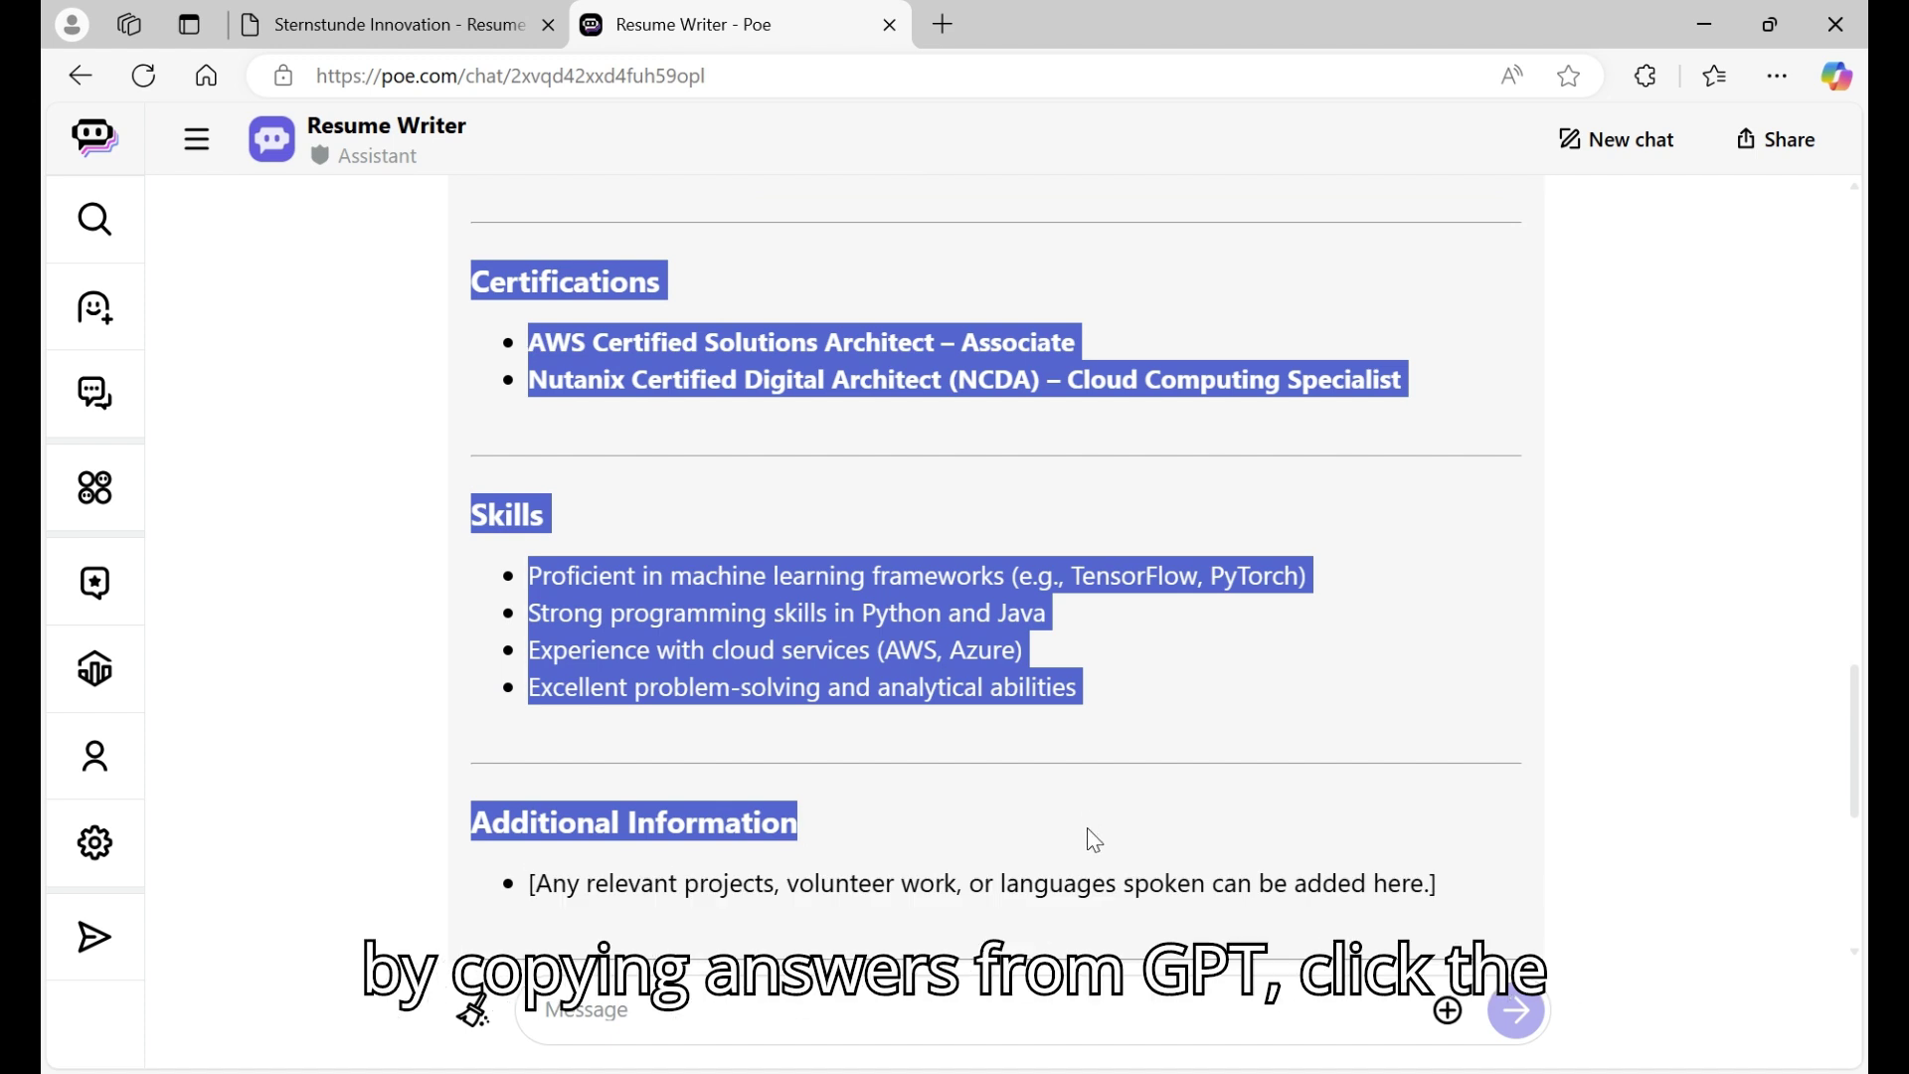
pyautogui.moveTo(1091, 838); pyautogui.dragTo(1131, 696)
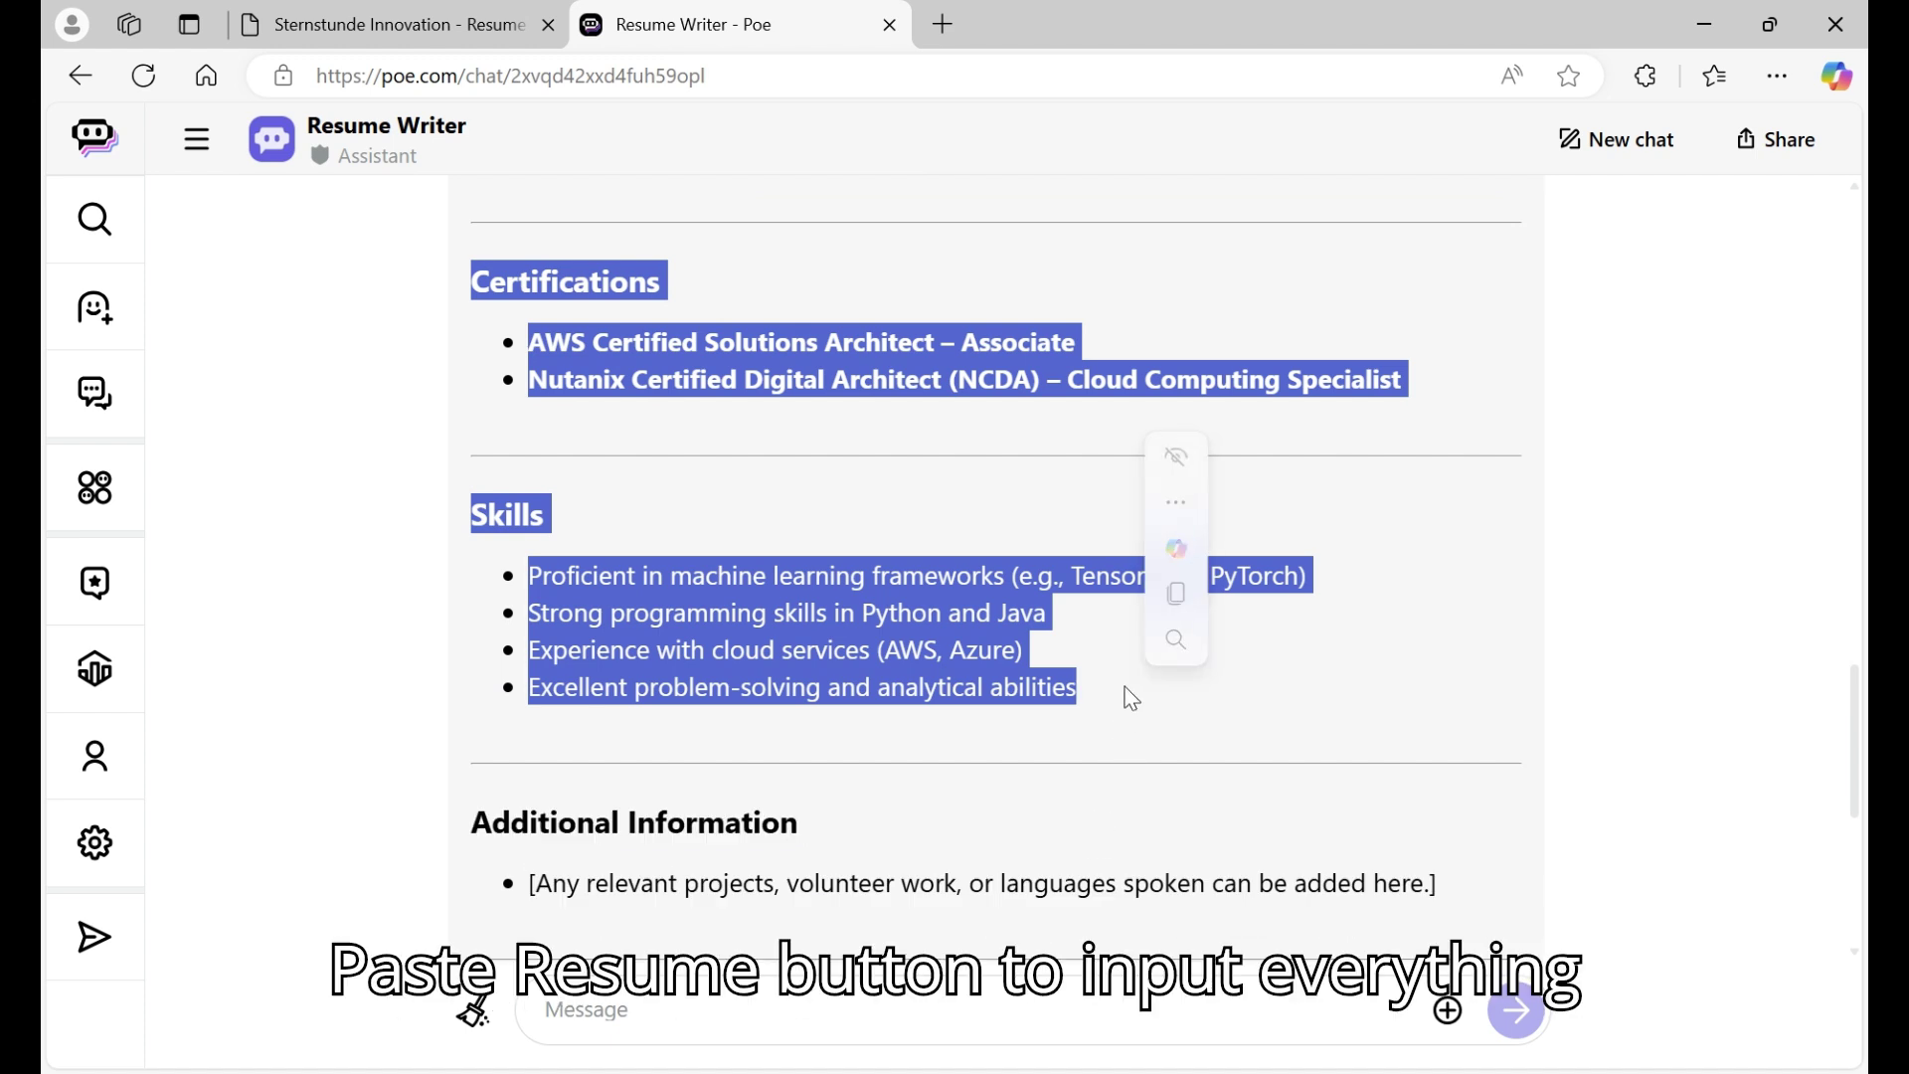
pyautogui.click(1182, 597)
pyautogui.scroll(-2, 1188, 585)
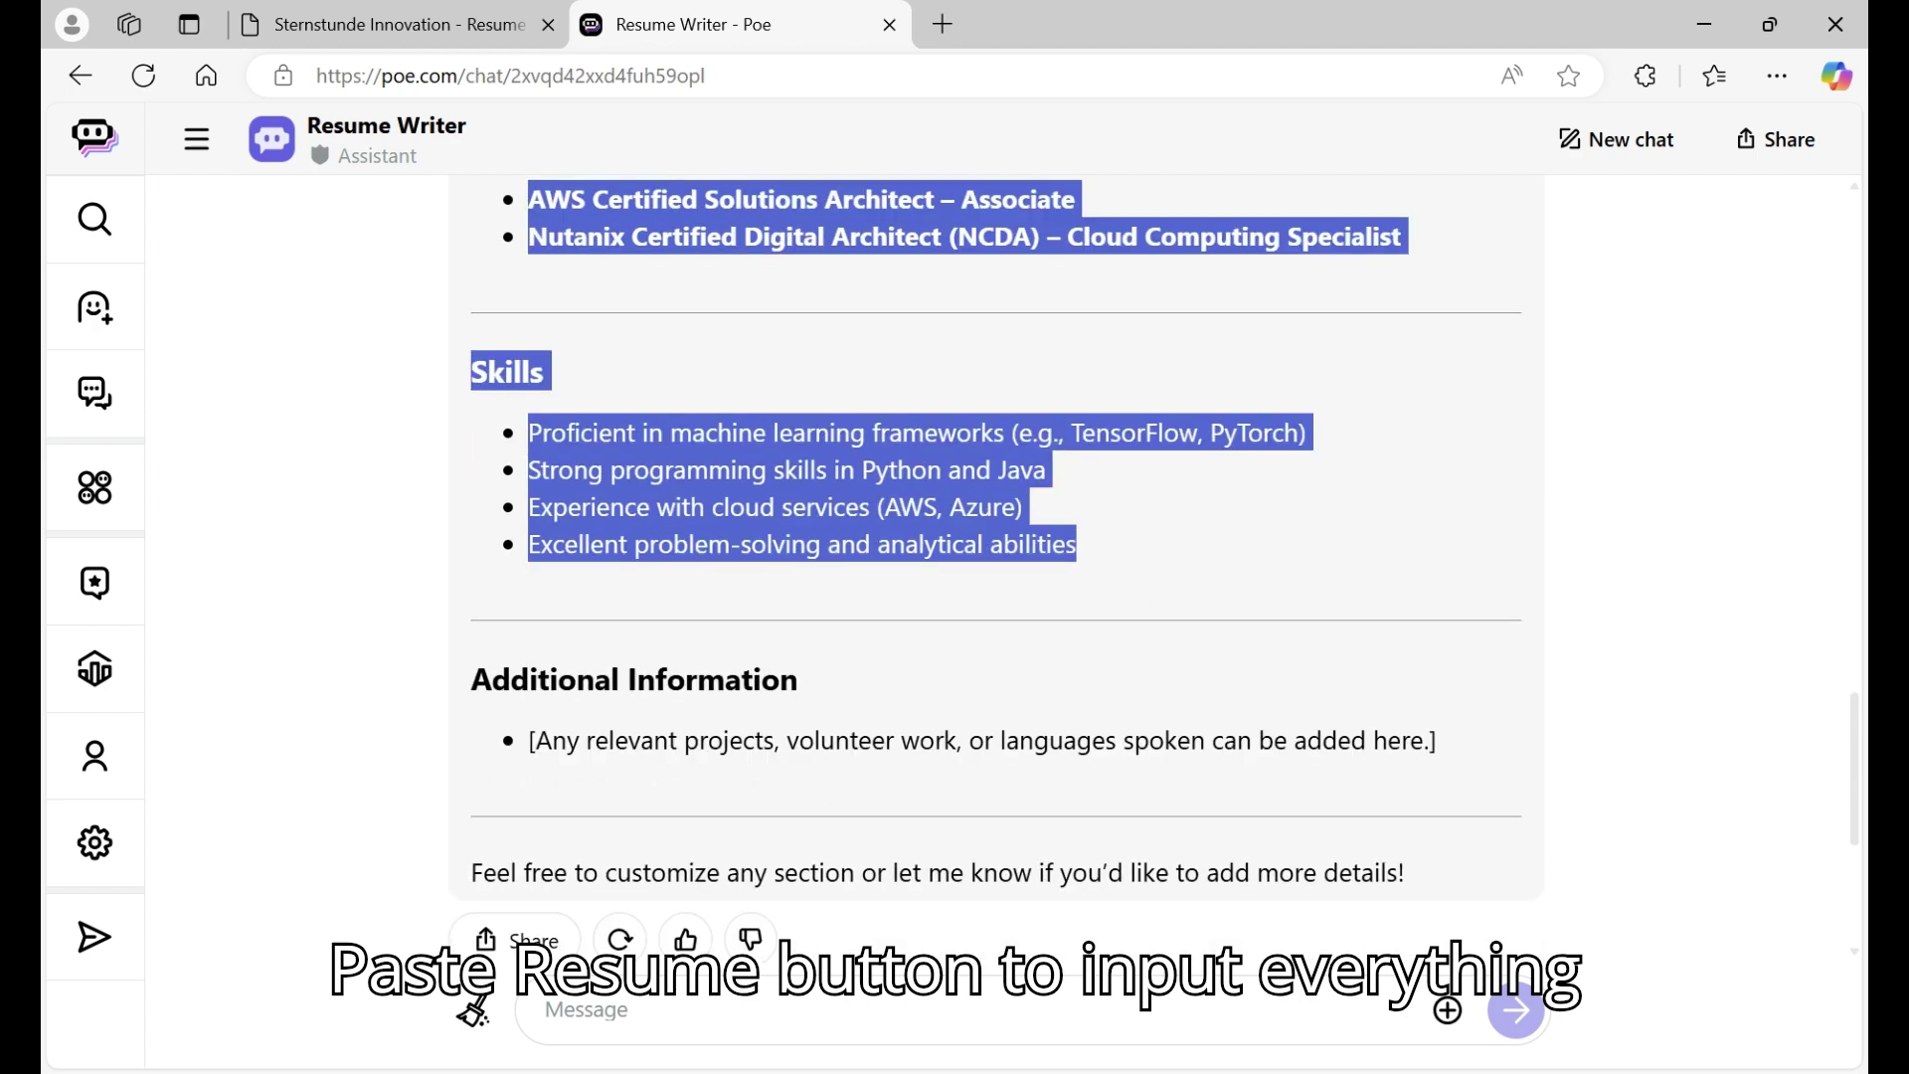
# Step: Paste the copied resume into the paste form on the career advisor site and generate the resume draft
pyautogui.click(388, 24)
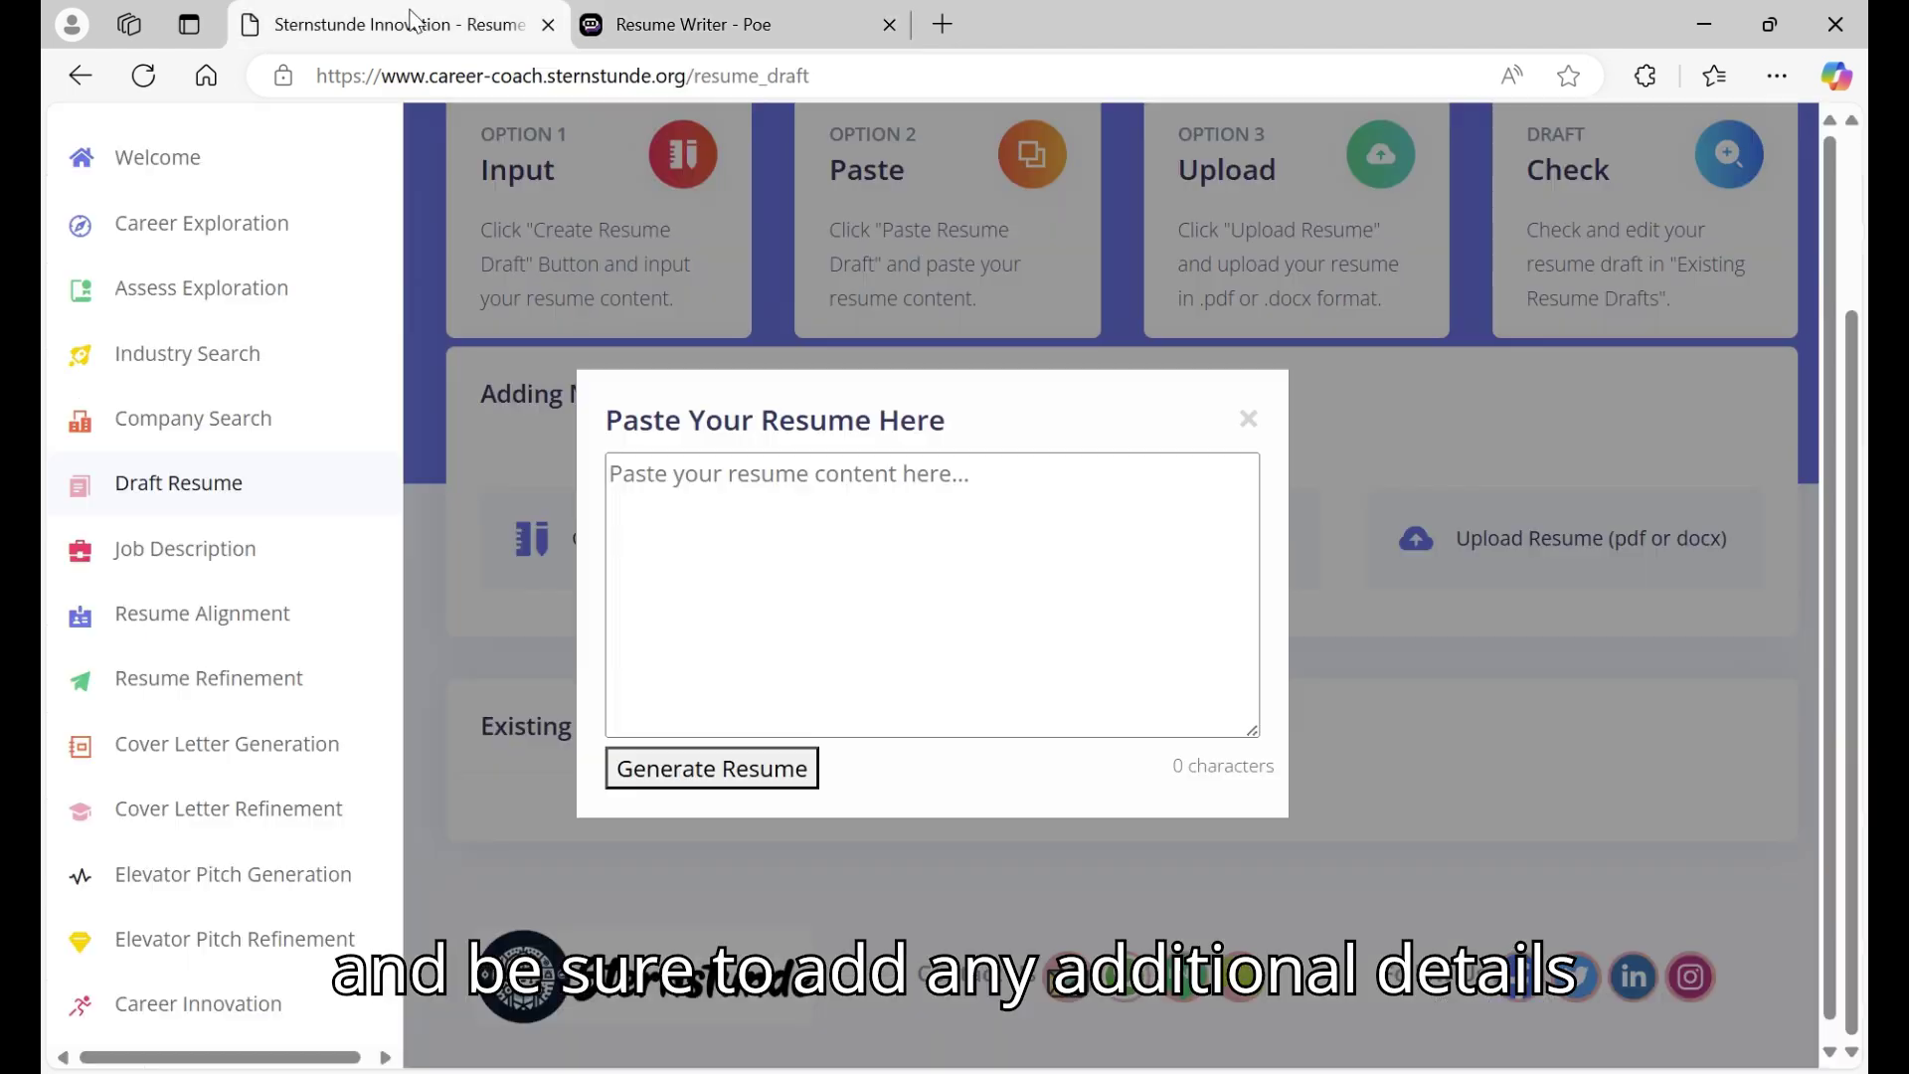
pyautogui.click(762, 515)
pyautogui.hotkey('ctrl', 'v')
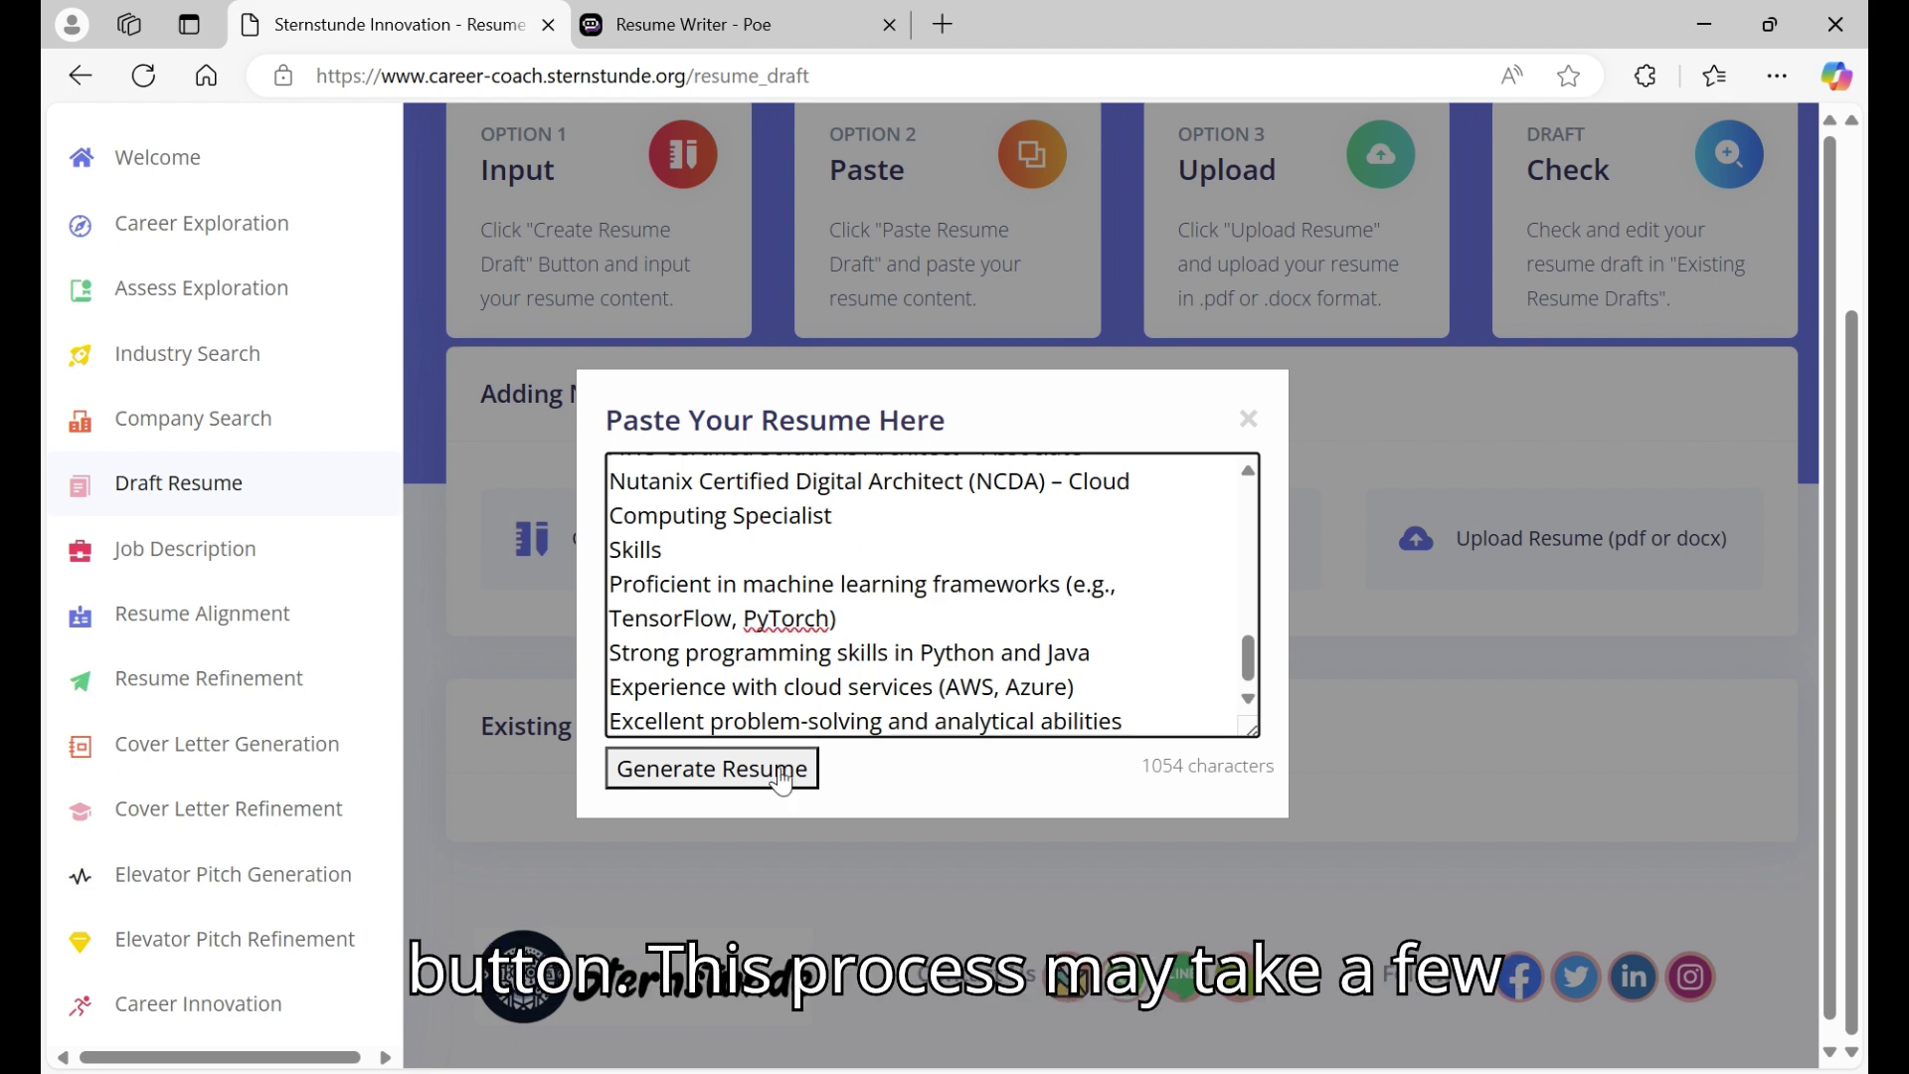
pyautogui.click(728, 780)
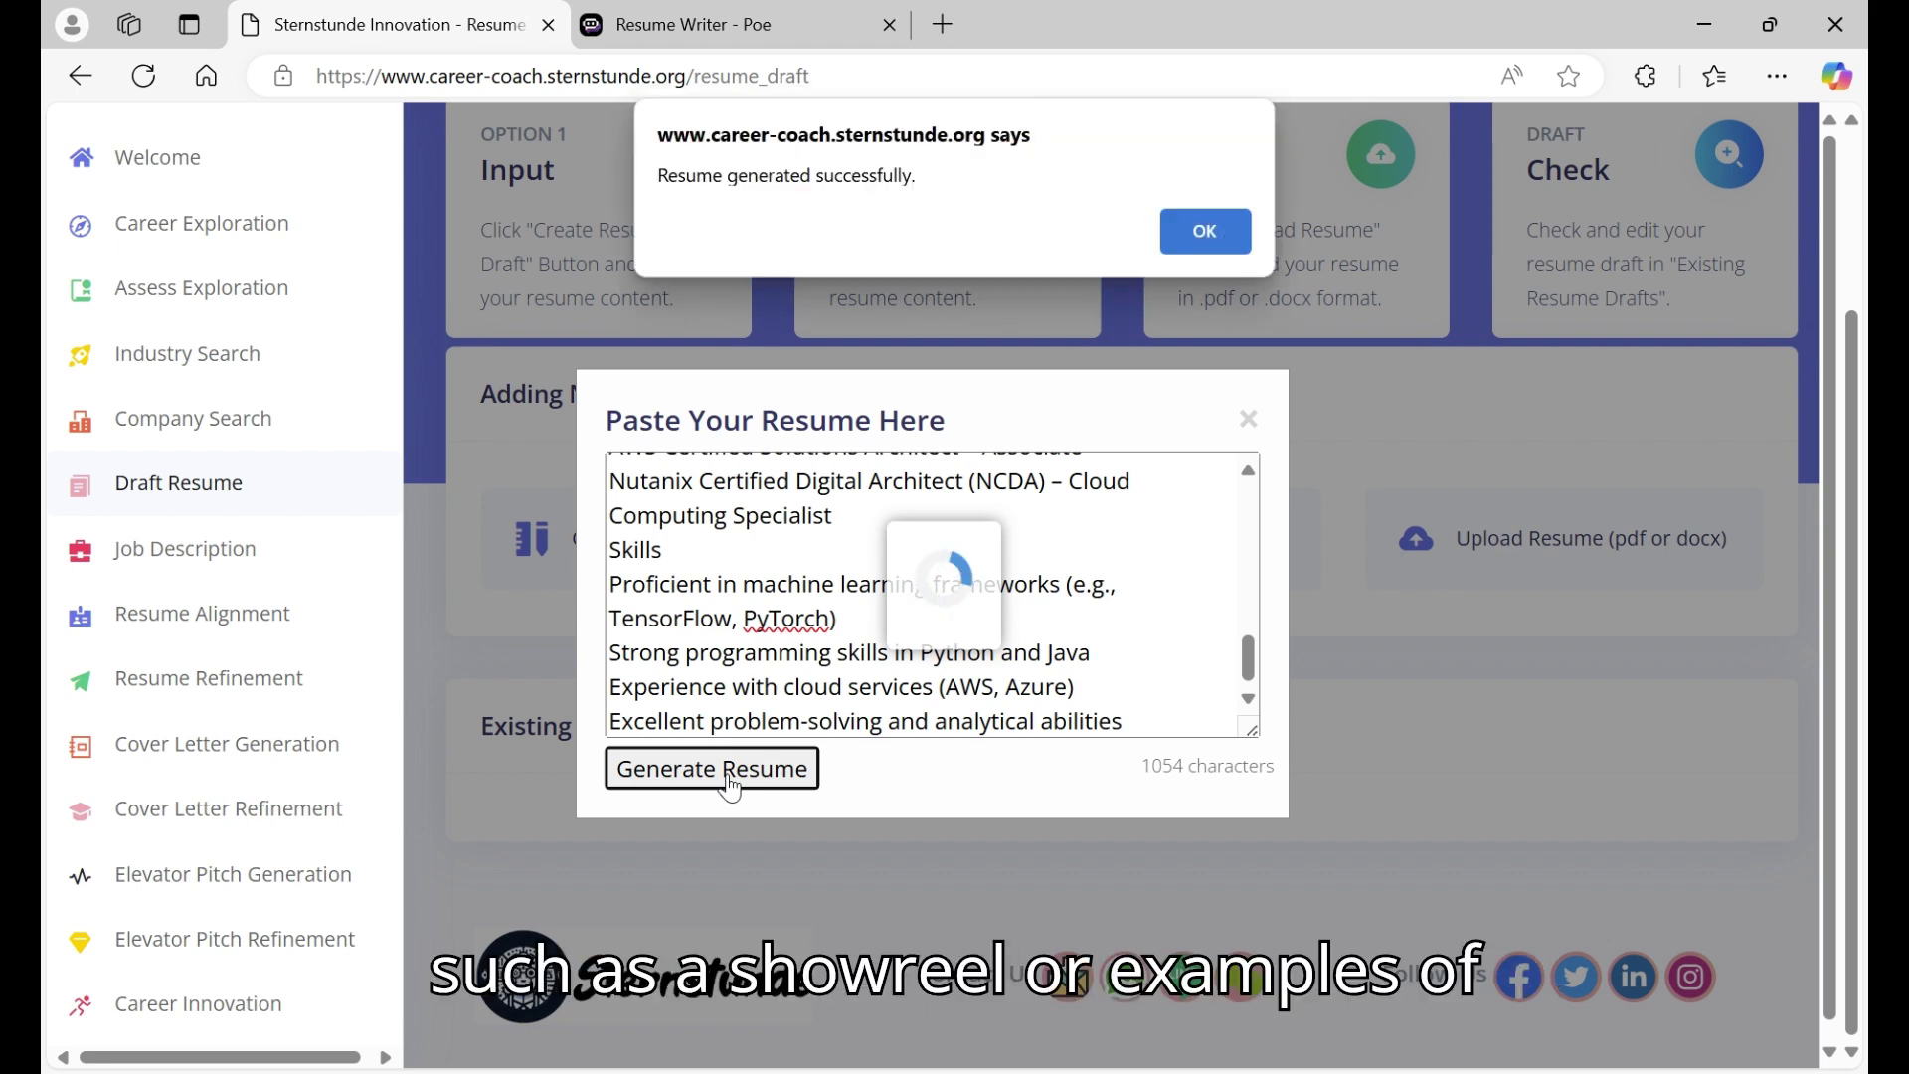
pyautogui.click(1214, 227)
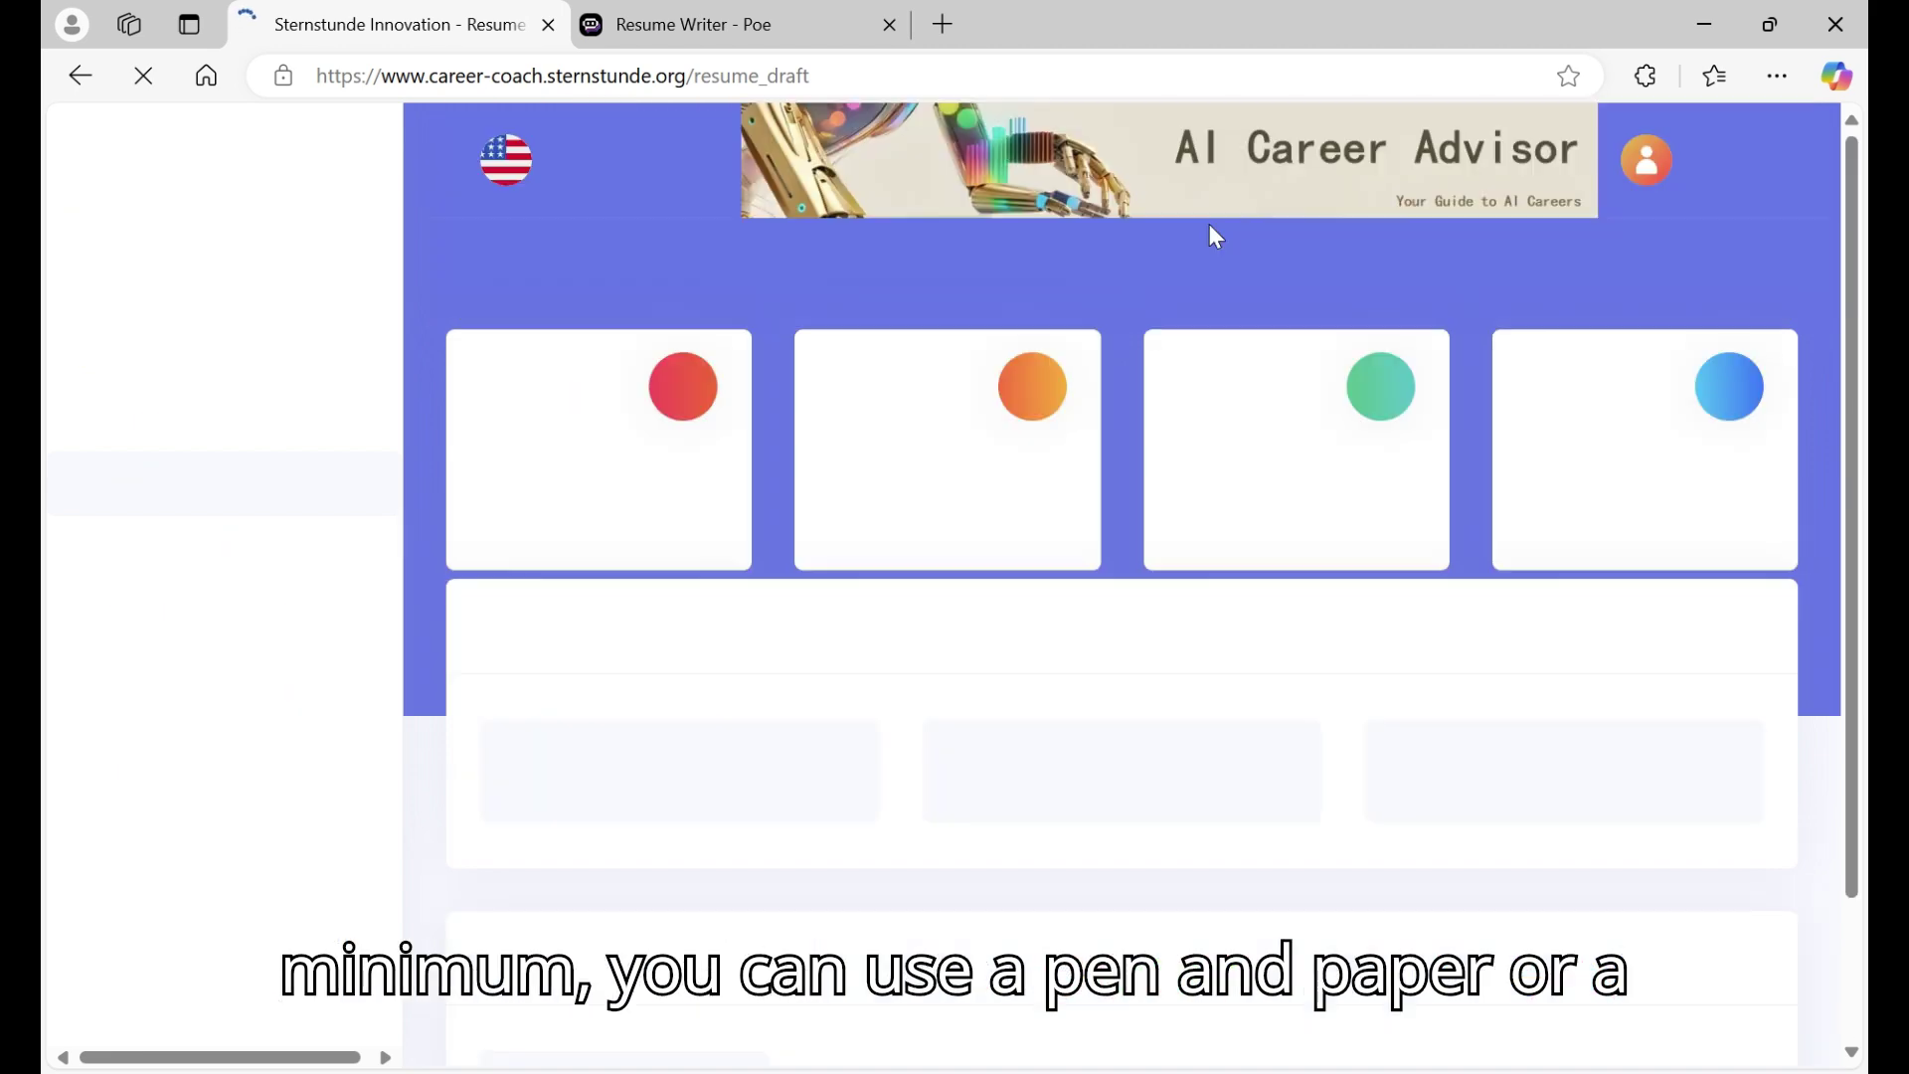
# Step: Rename the generated resume draft to "My Resume"
pyautogui.click(653, 865)
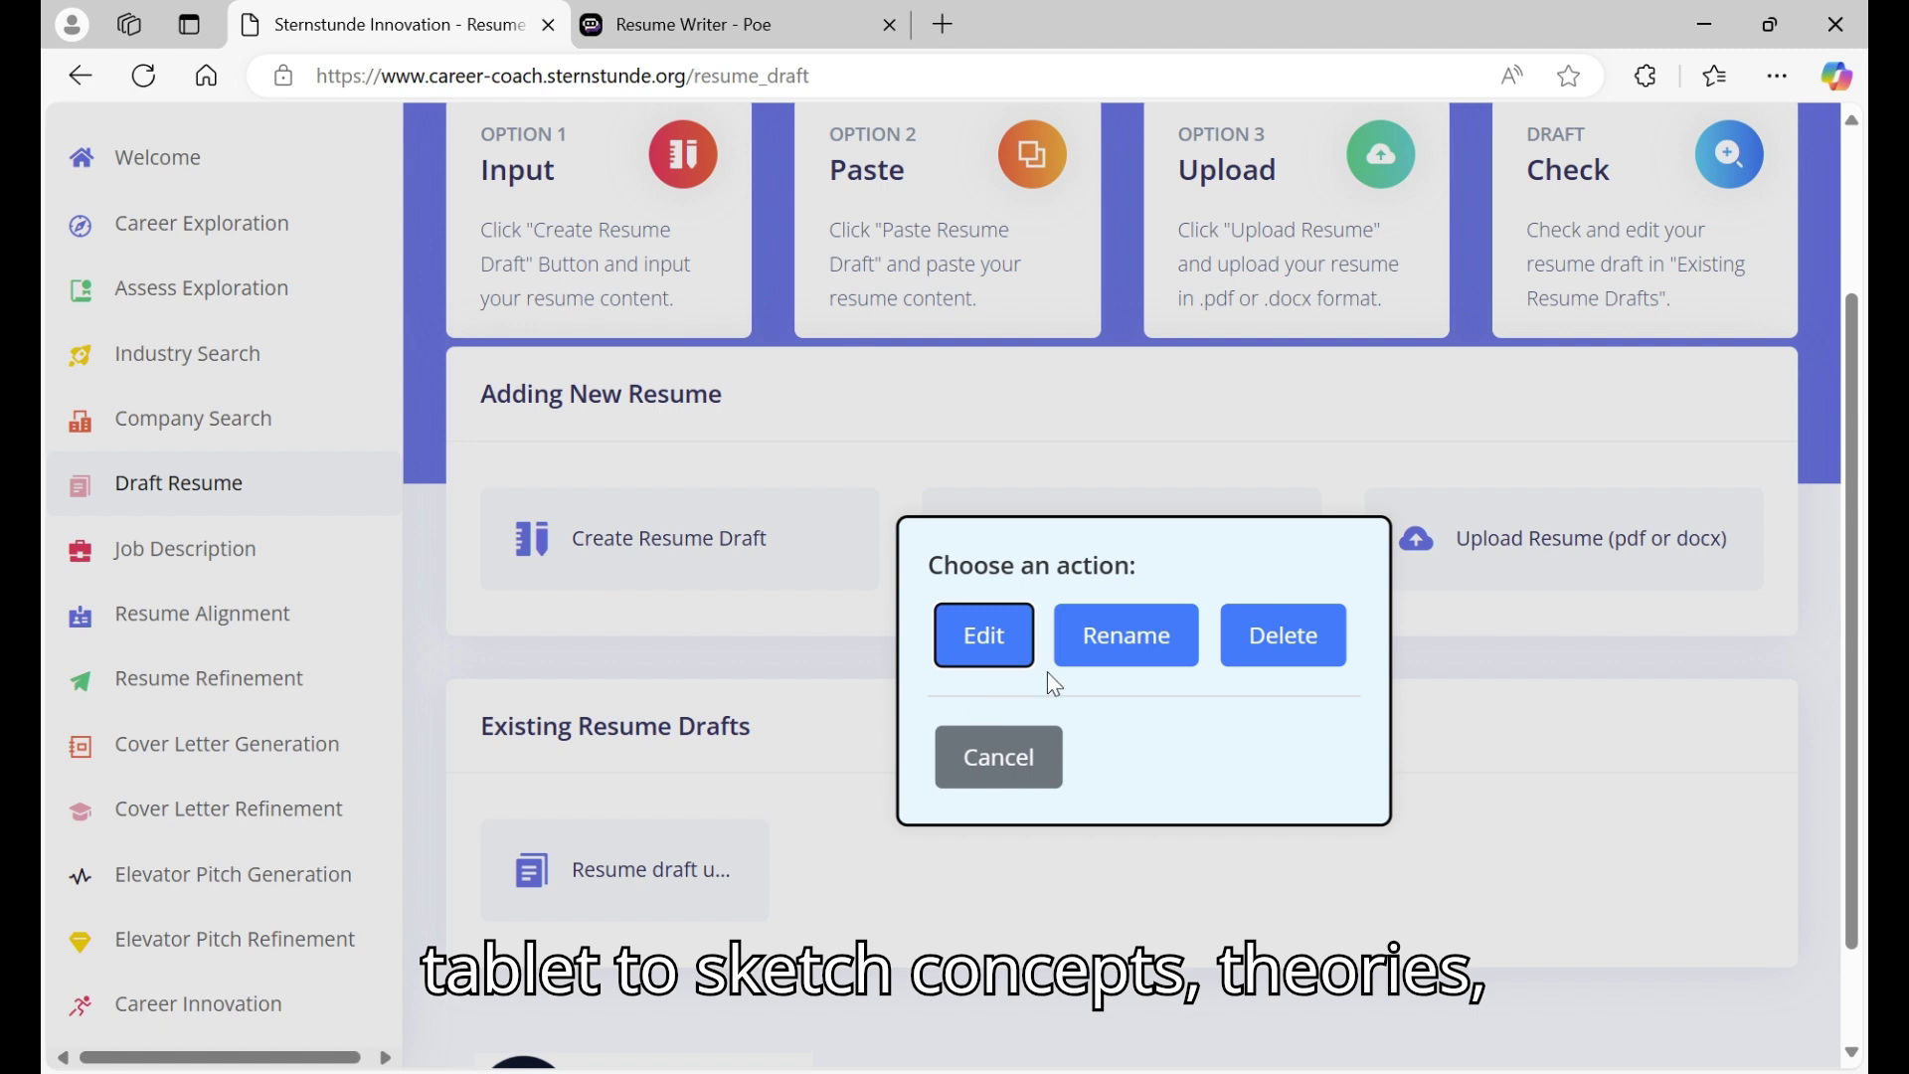
pyautogui.click(1160, 643)
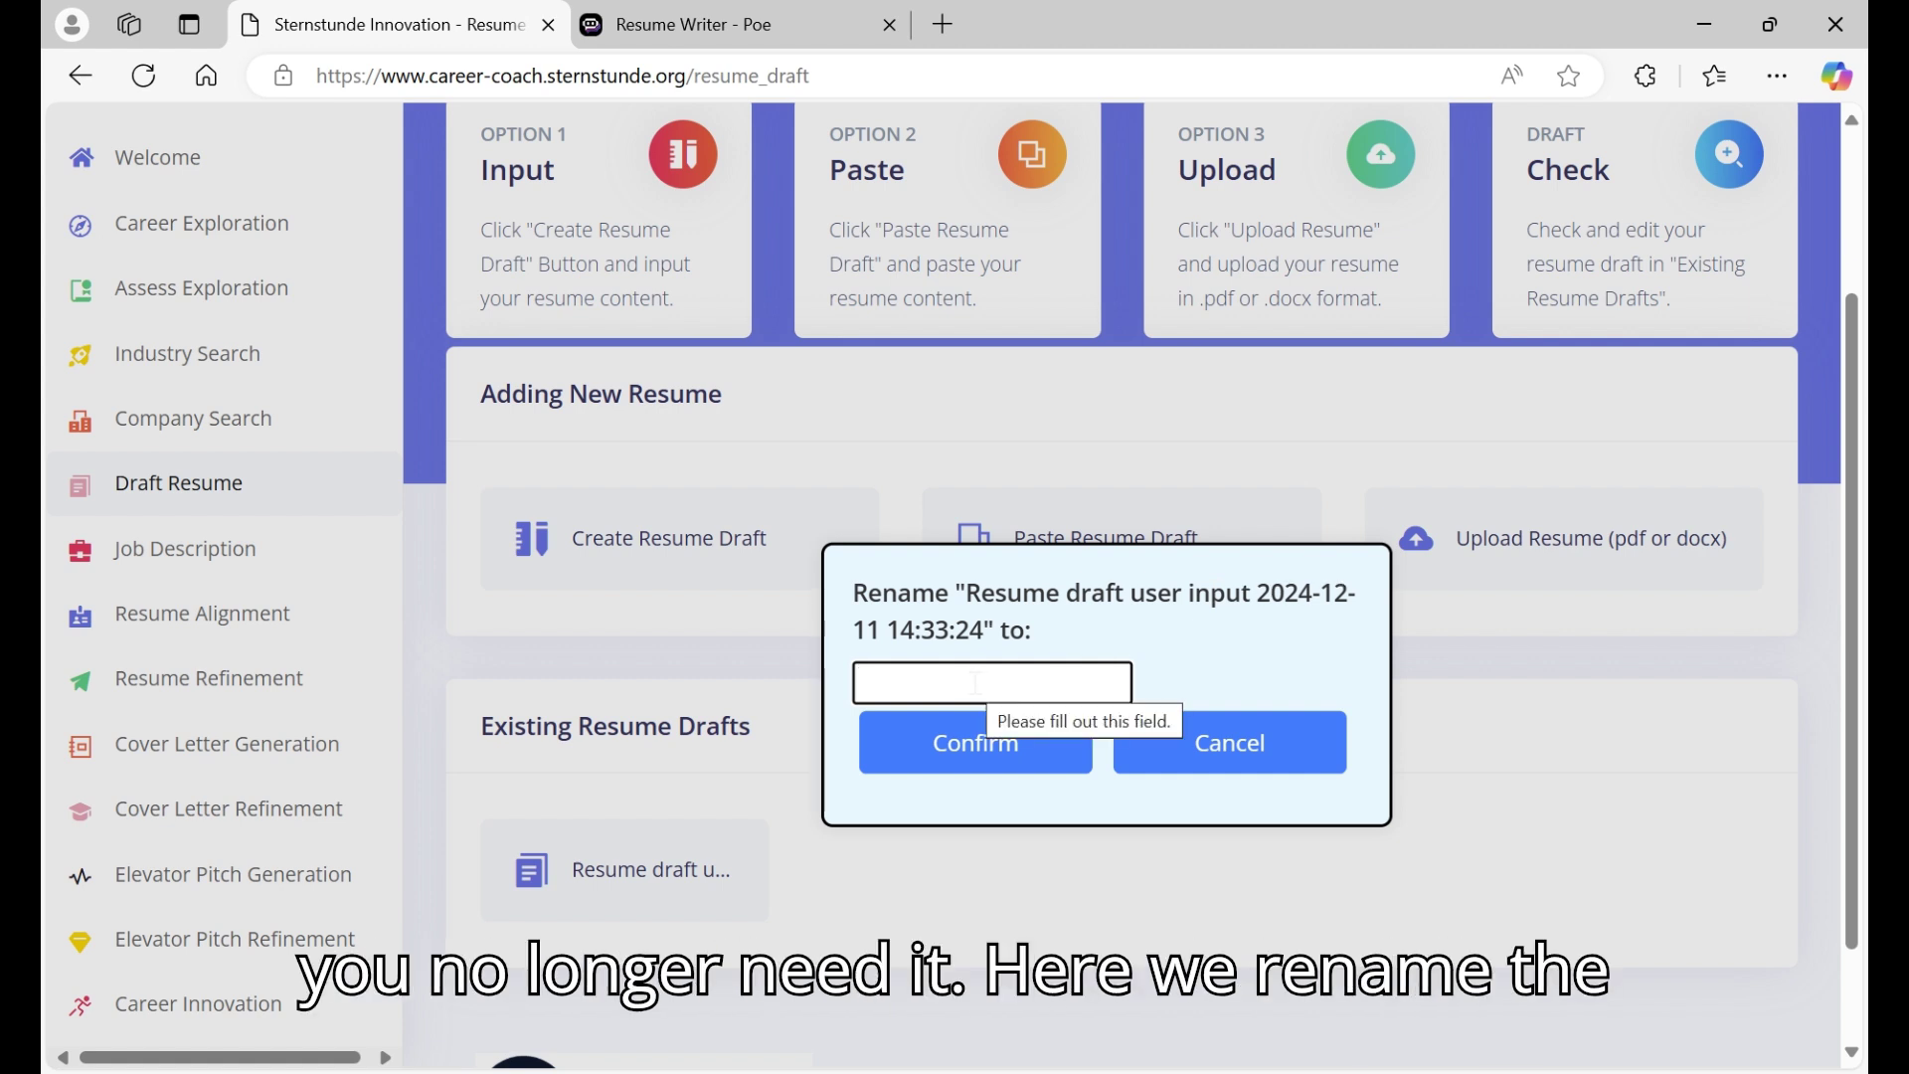
pyautogui.write('My Resume')
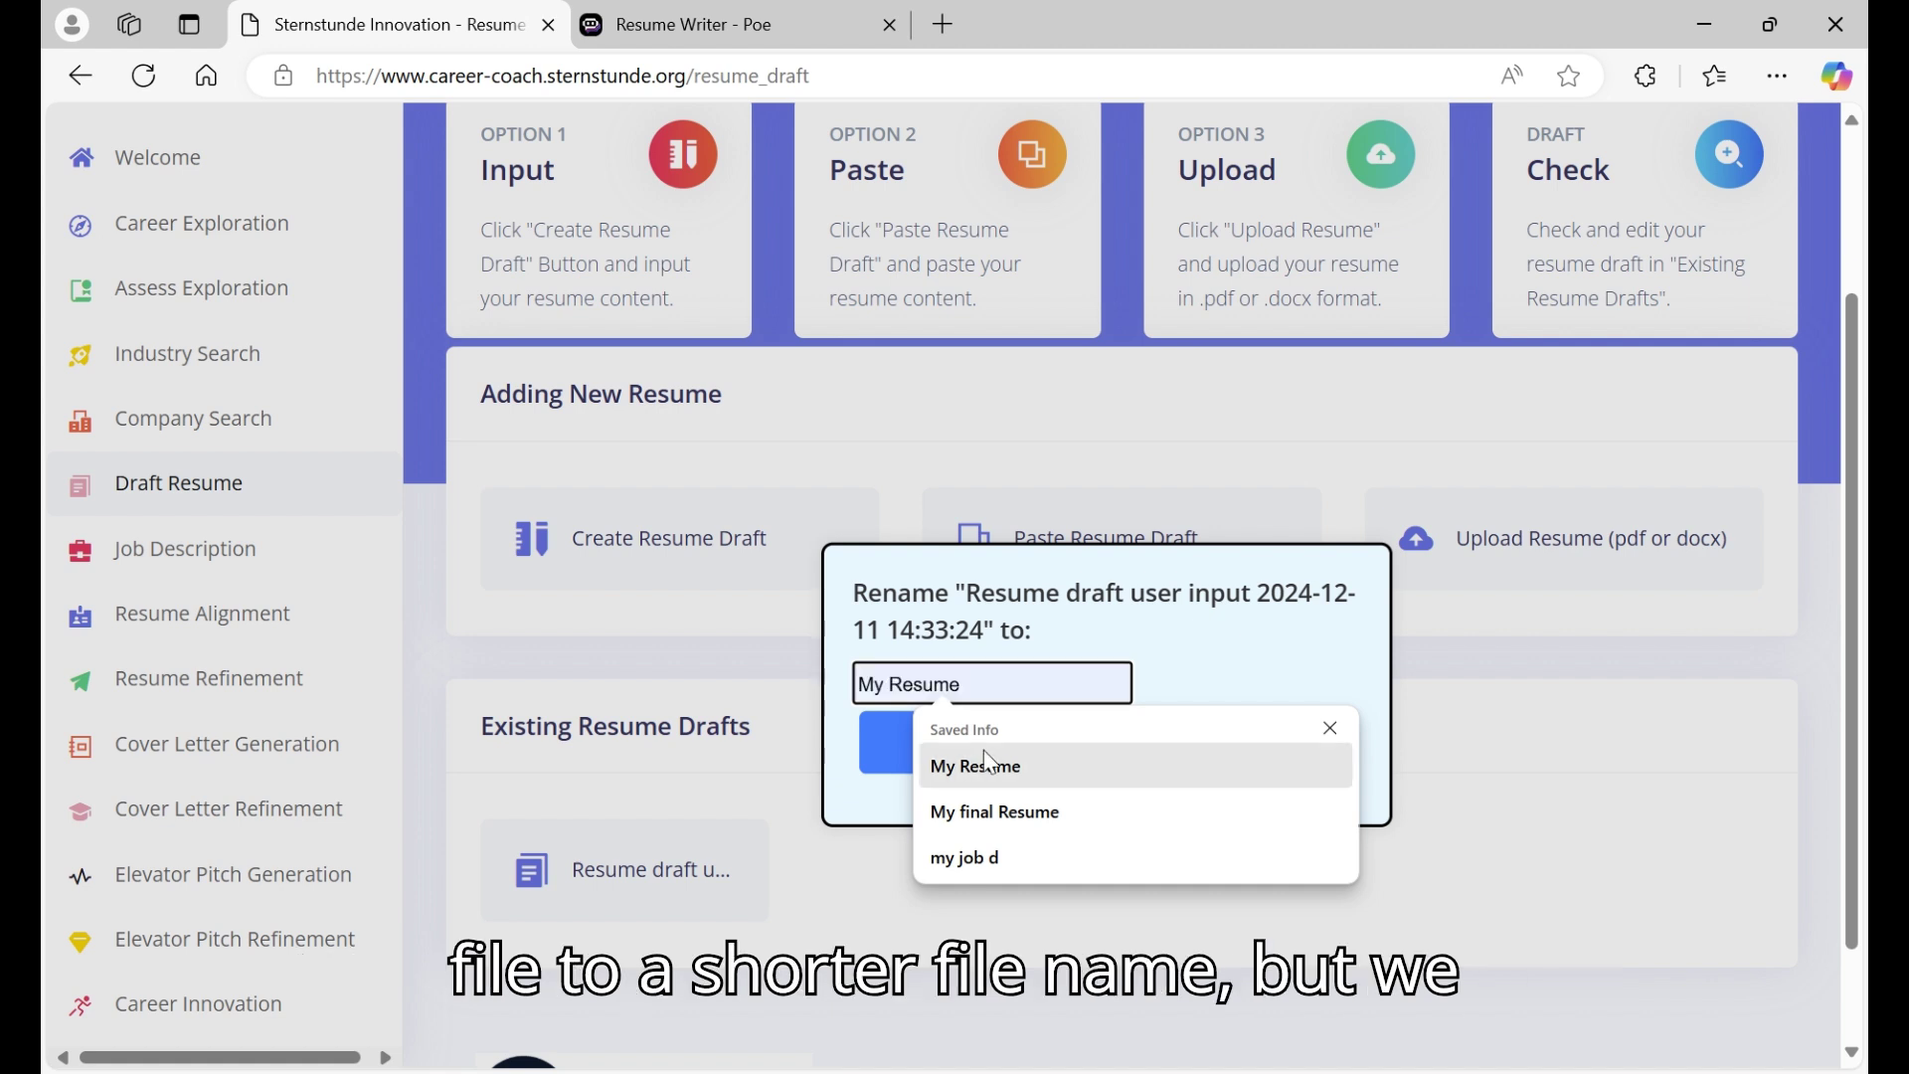
pyautogui.click(975, 766)
pyautogui.click(982, 756)
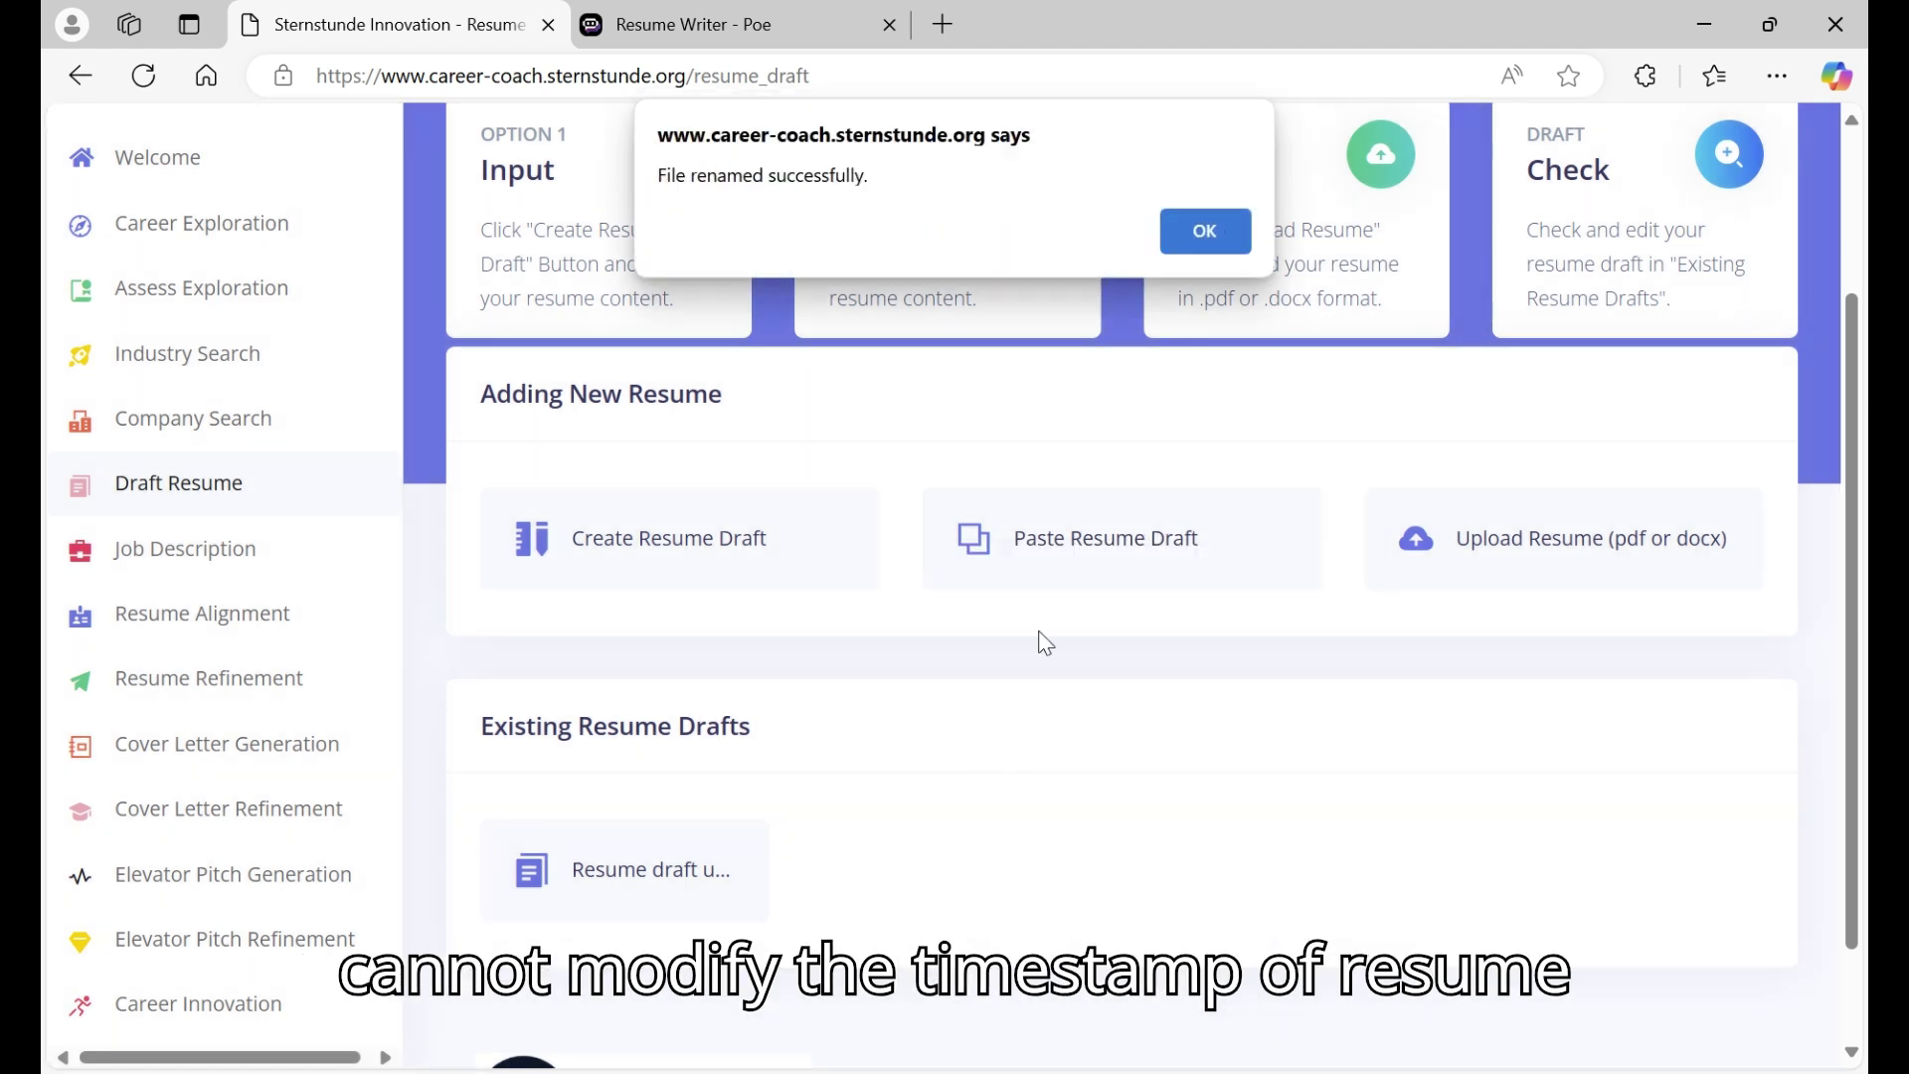
pyautogui.click(1211, 234)
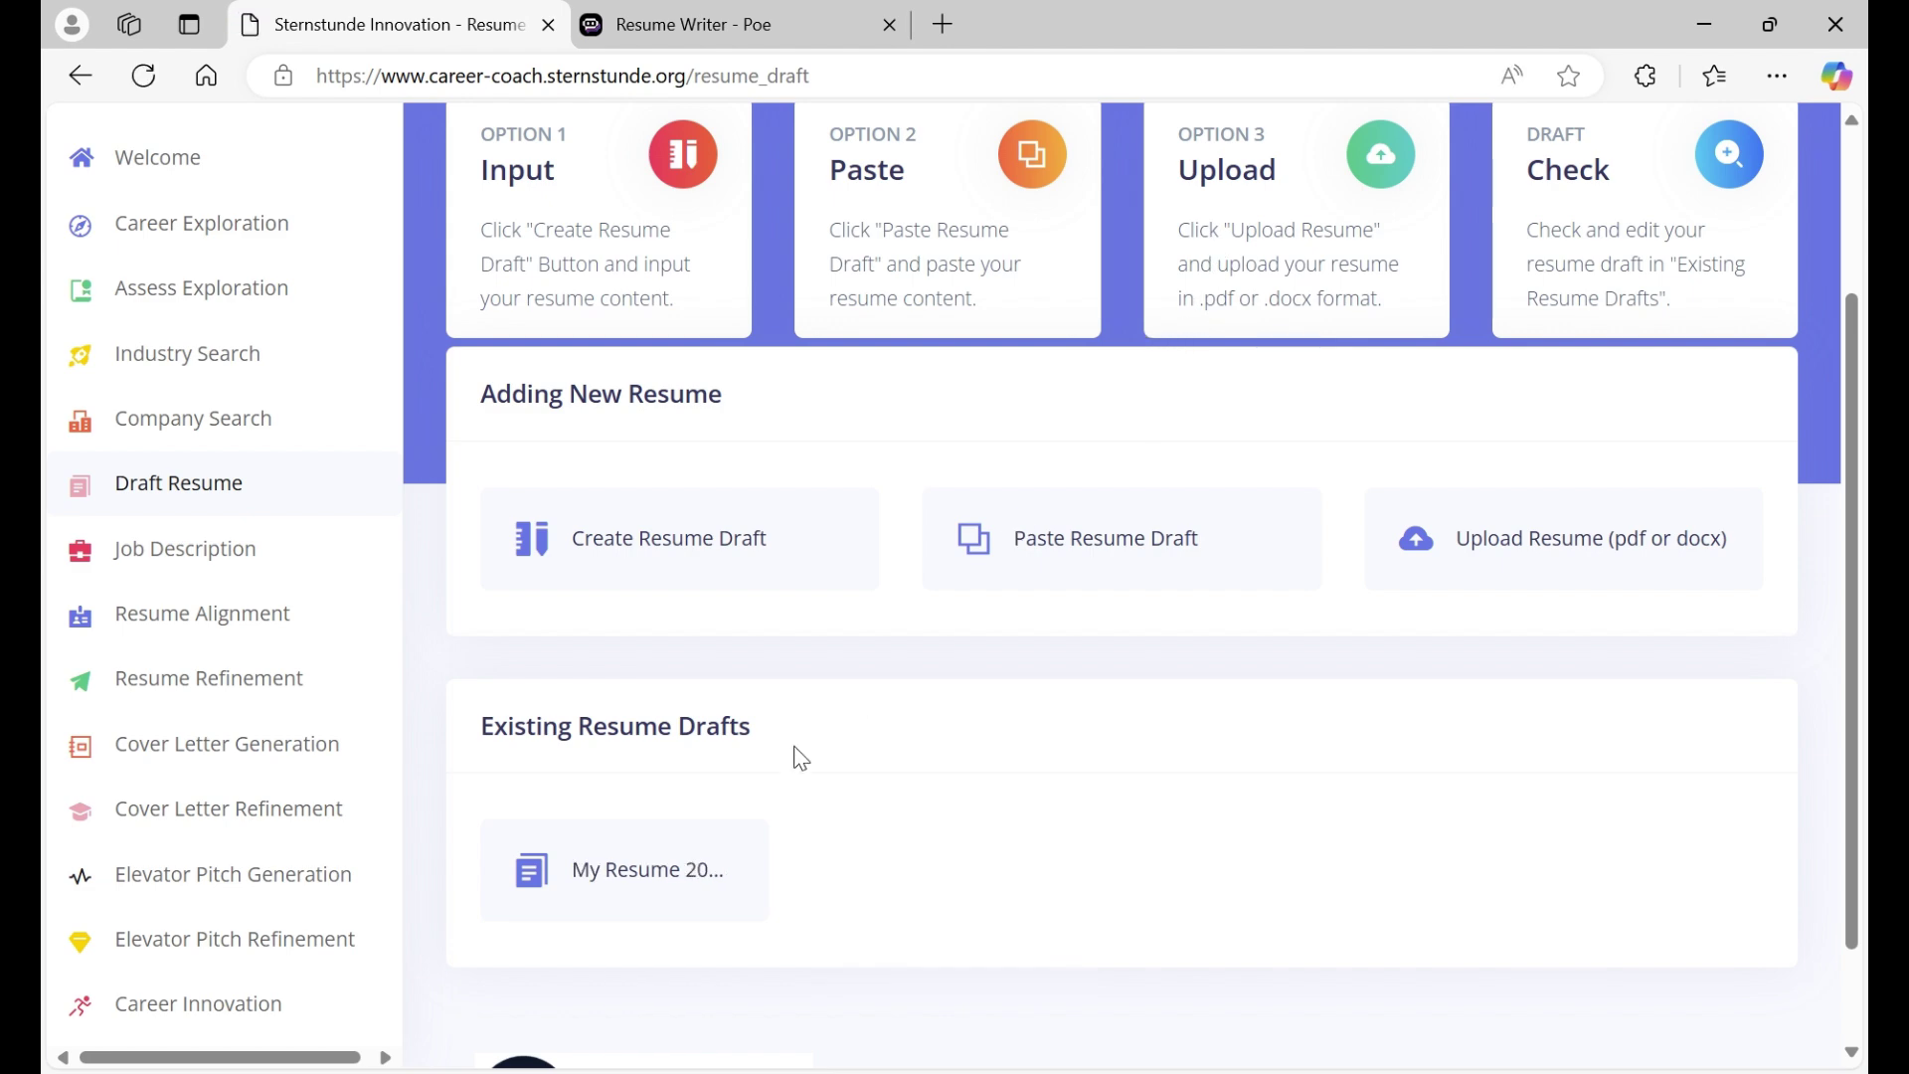
# Step: Open the "My Resume" draft for editing and examine its sections from Contact Information through Additional Sections for auto-filled and placeholder content
pyautogui.click(656, 871)
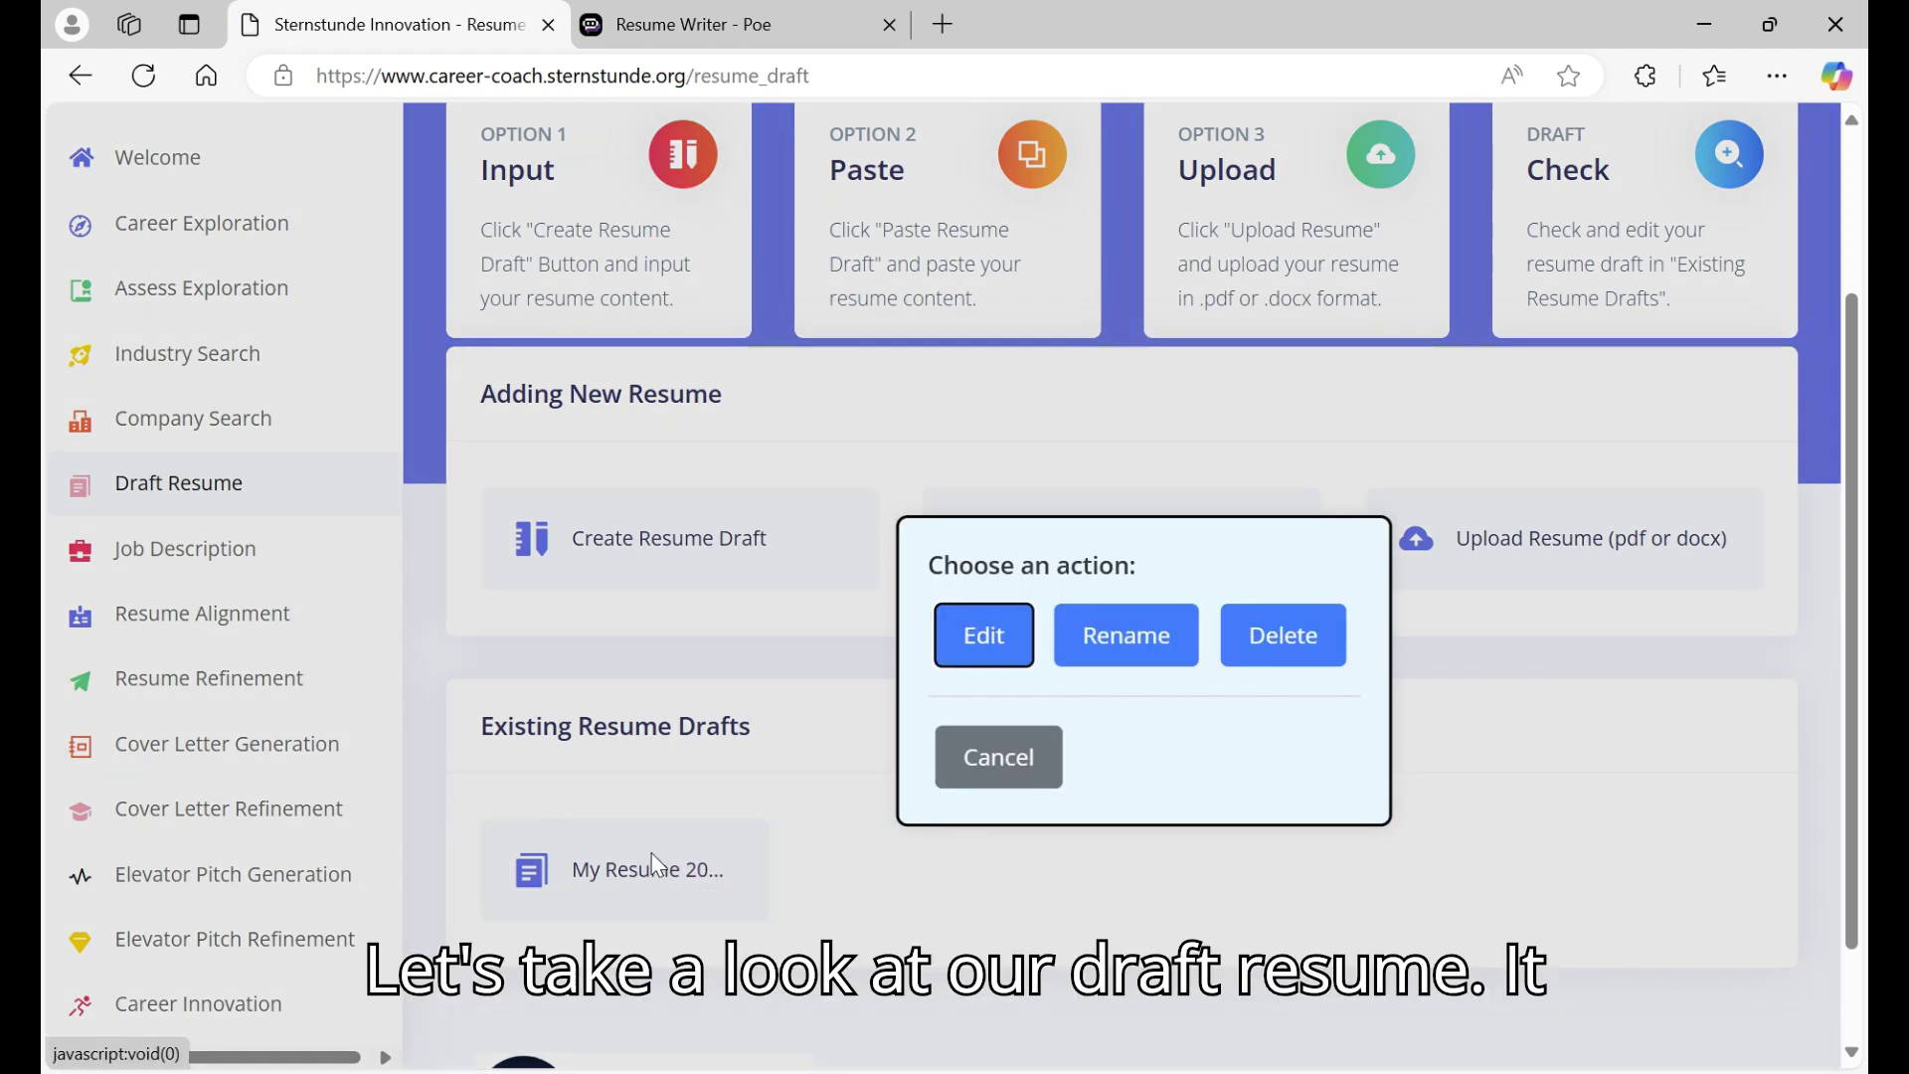
pyautogui.click(999, 635)
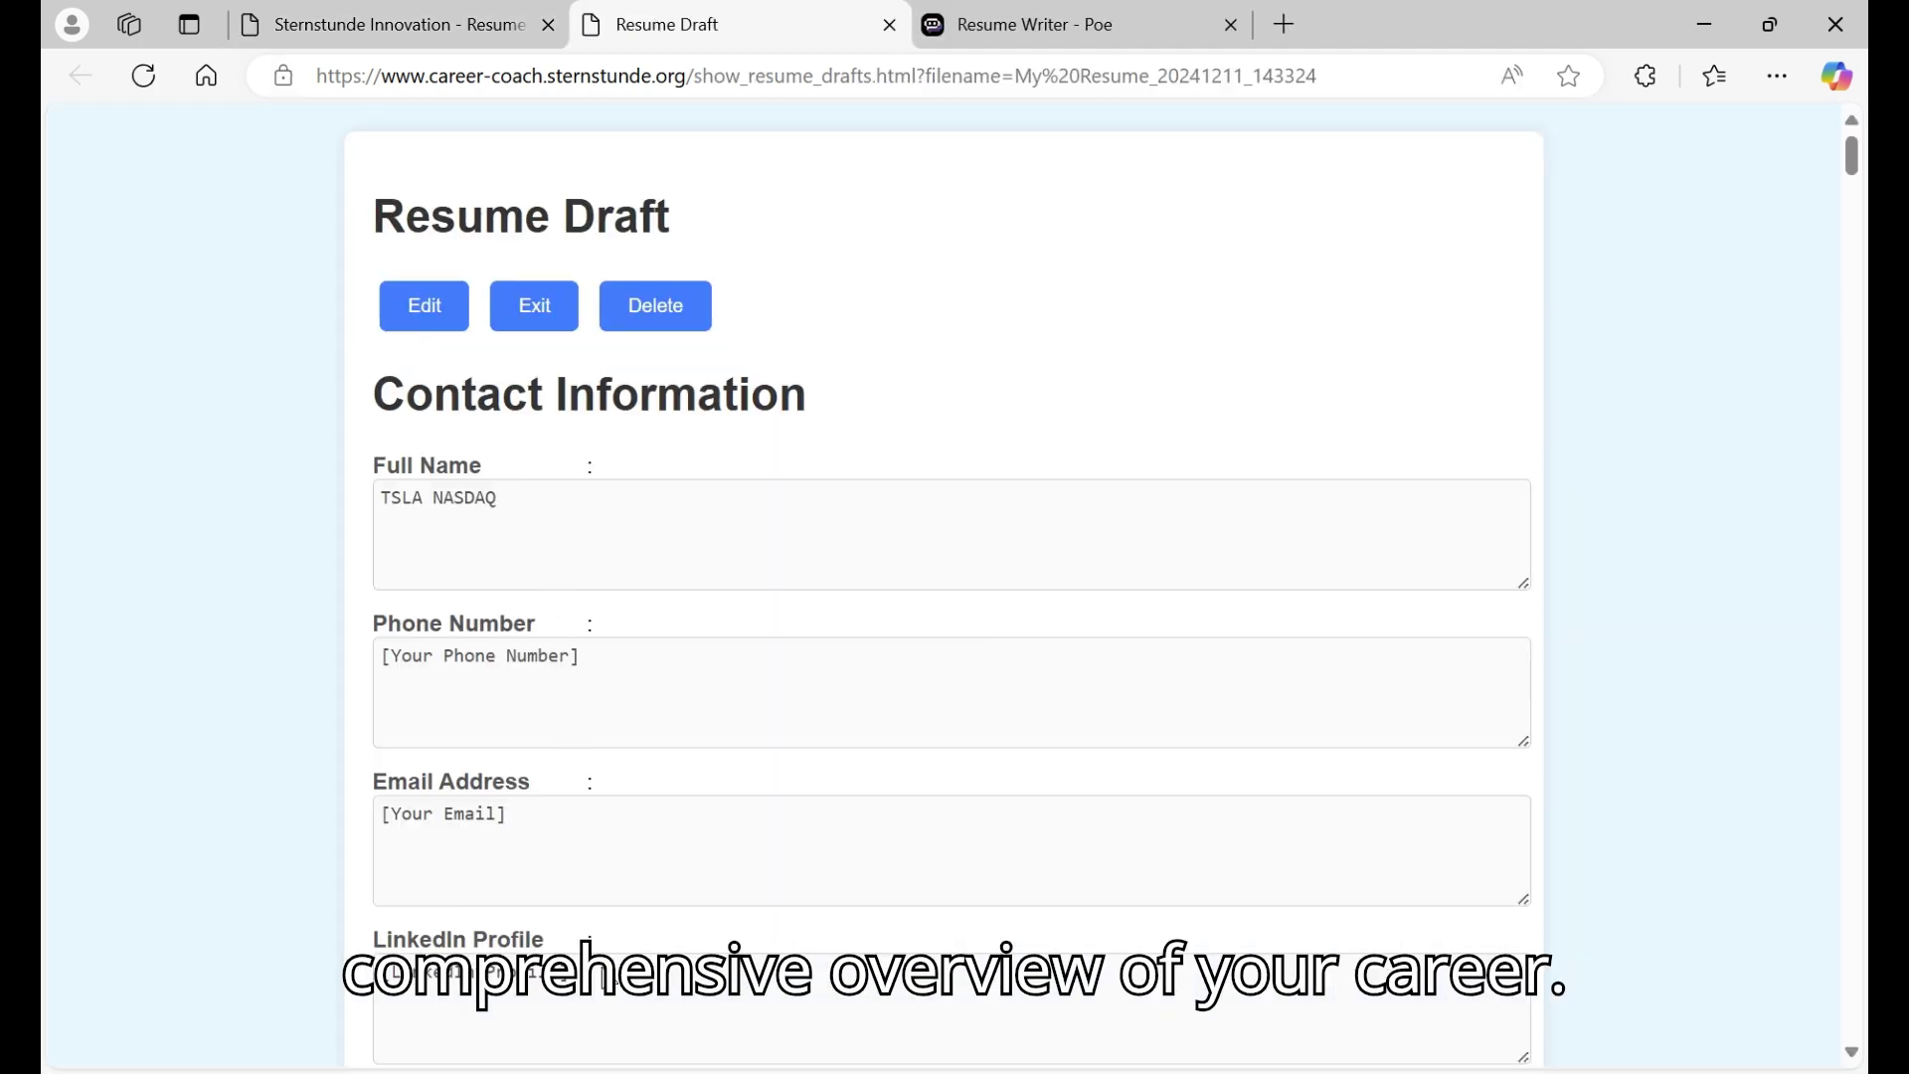
pyautogui.scroll(-5, 600, 952)
pyautogui.scroll(-3, 647, 805)
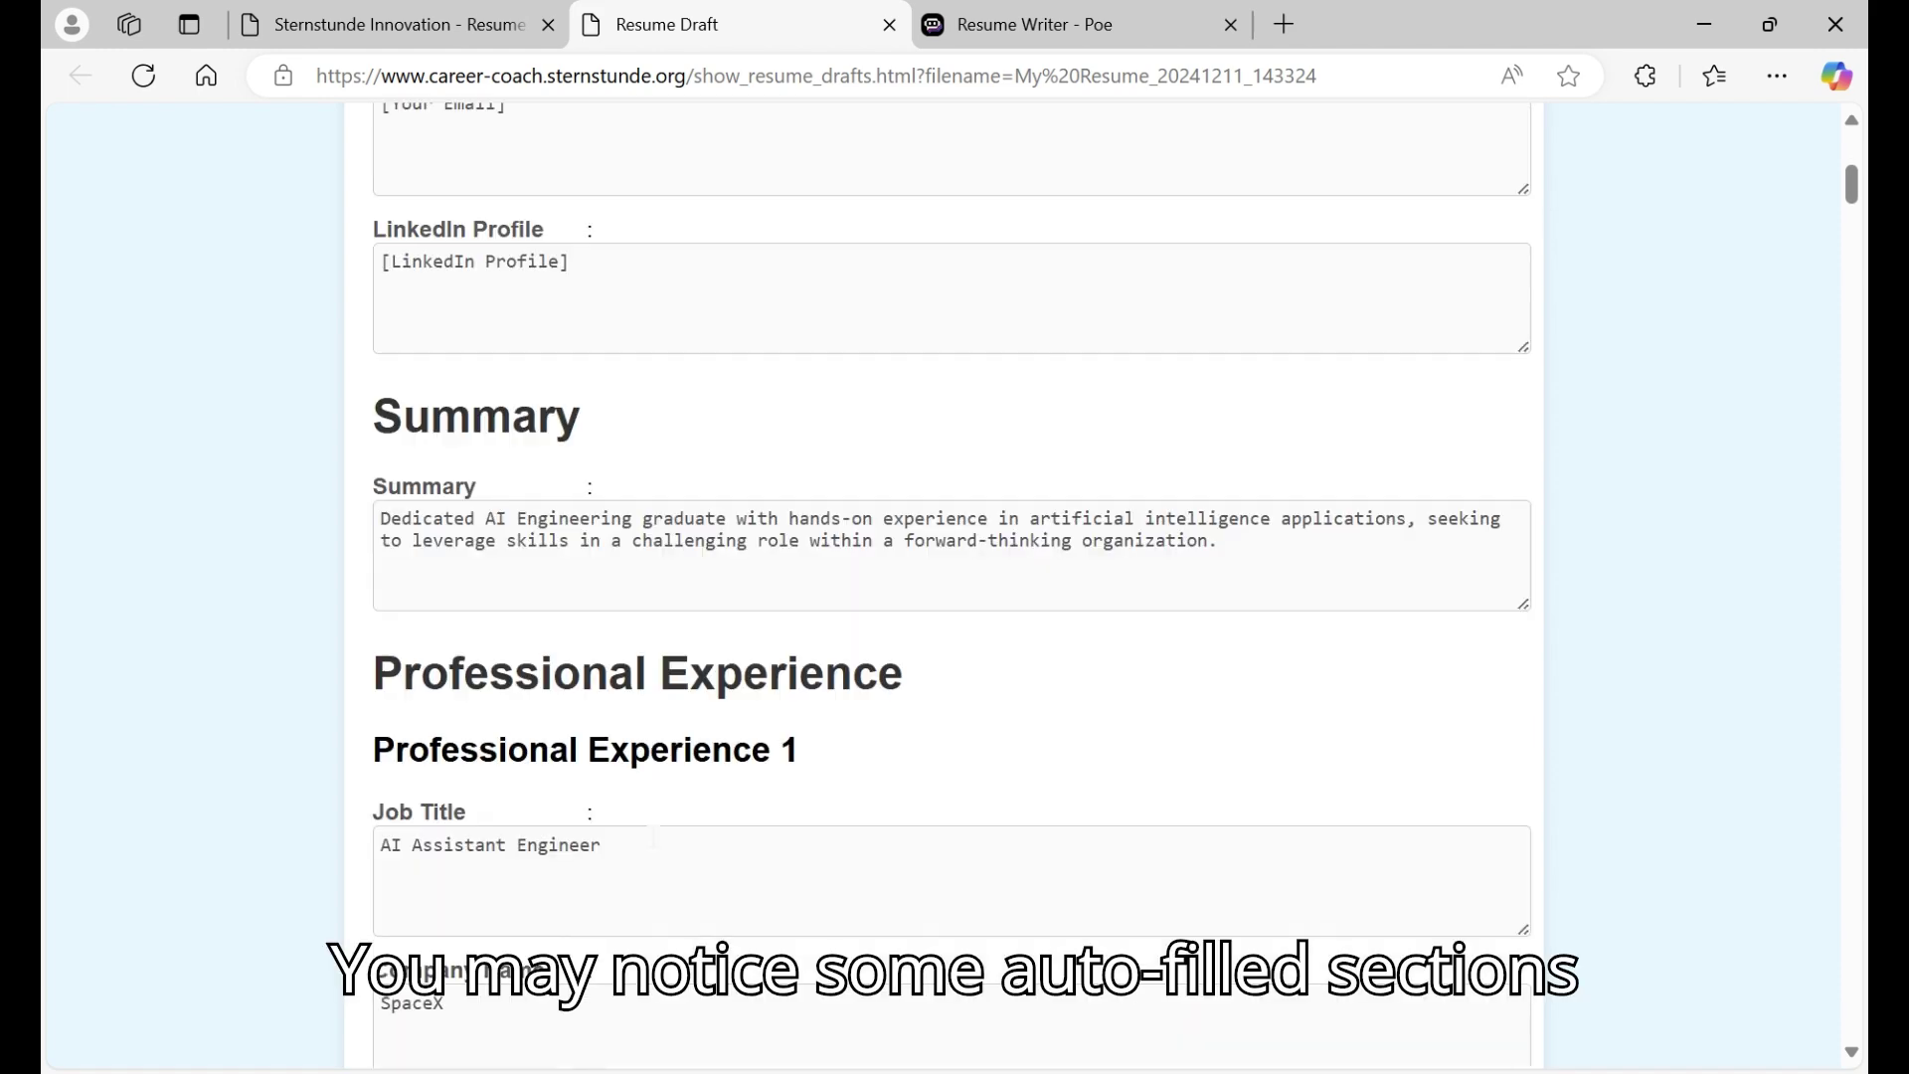
pyautogui.scroll(-12, 676, 696)
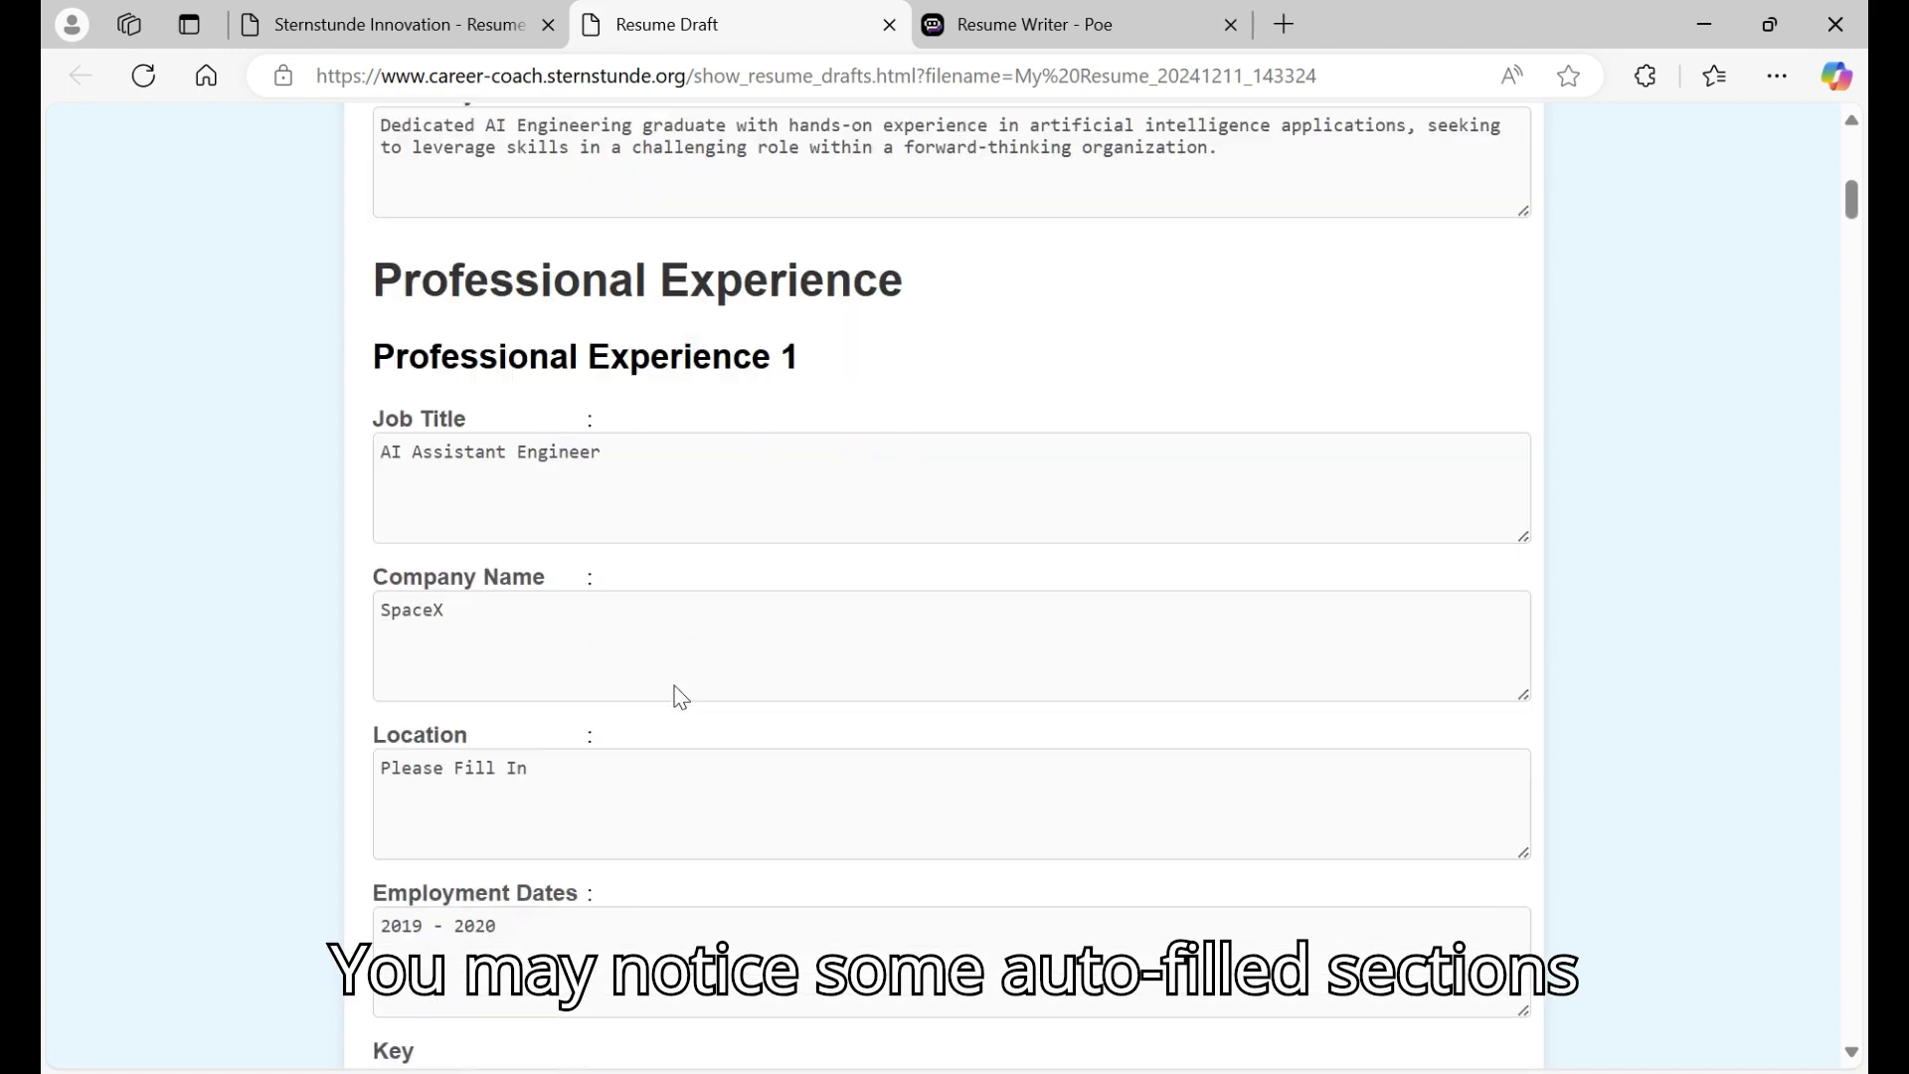
pyautogui.scroll(-16, 674, 687)
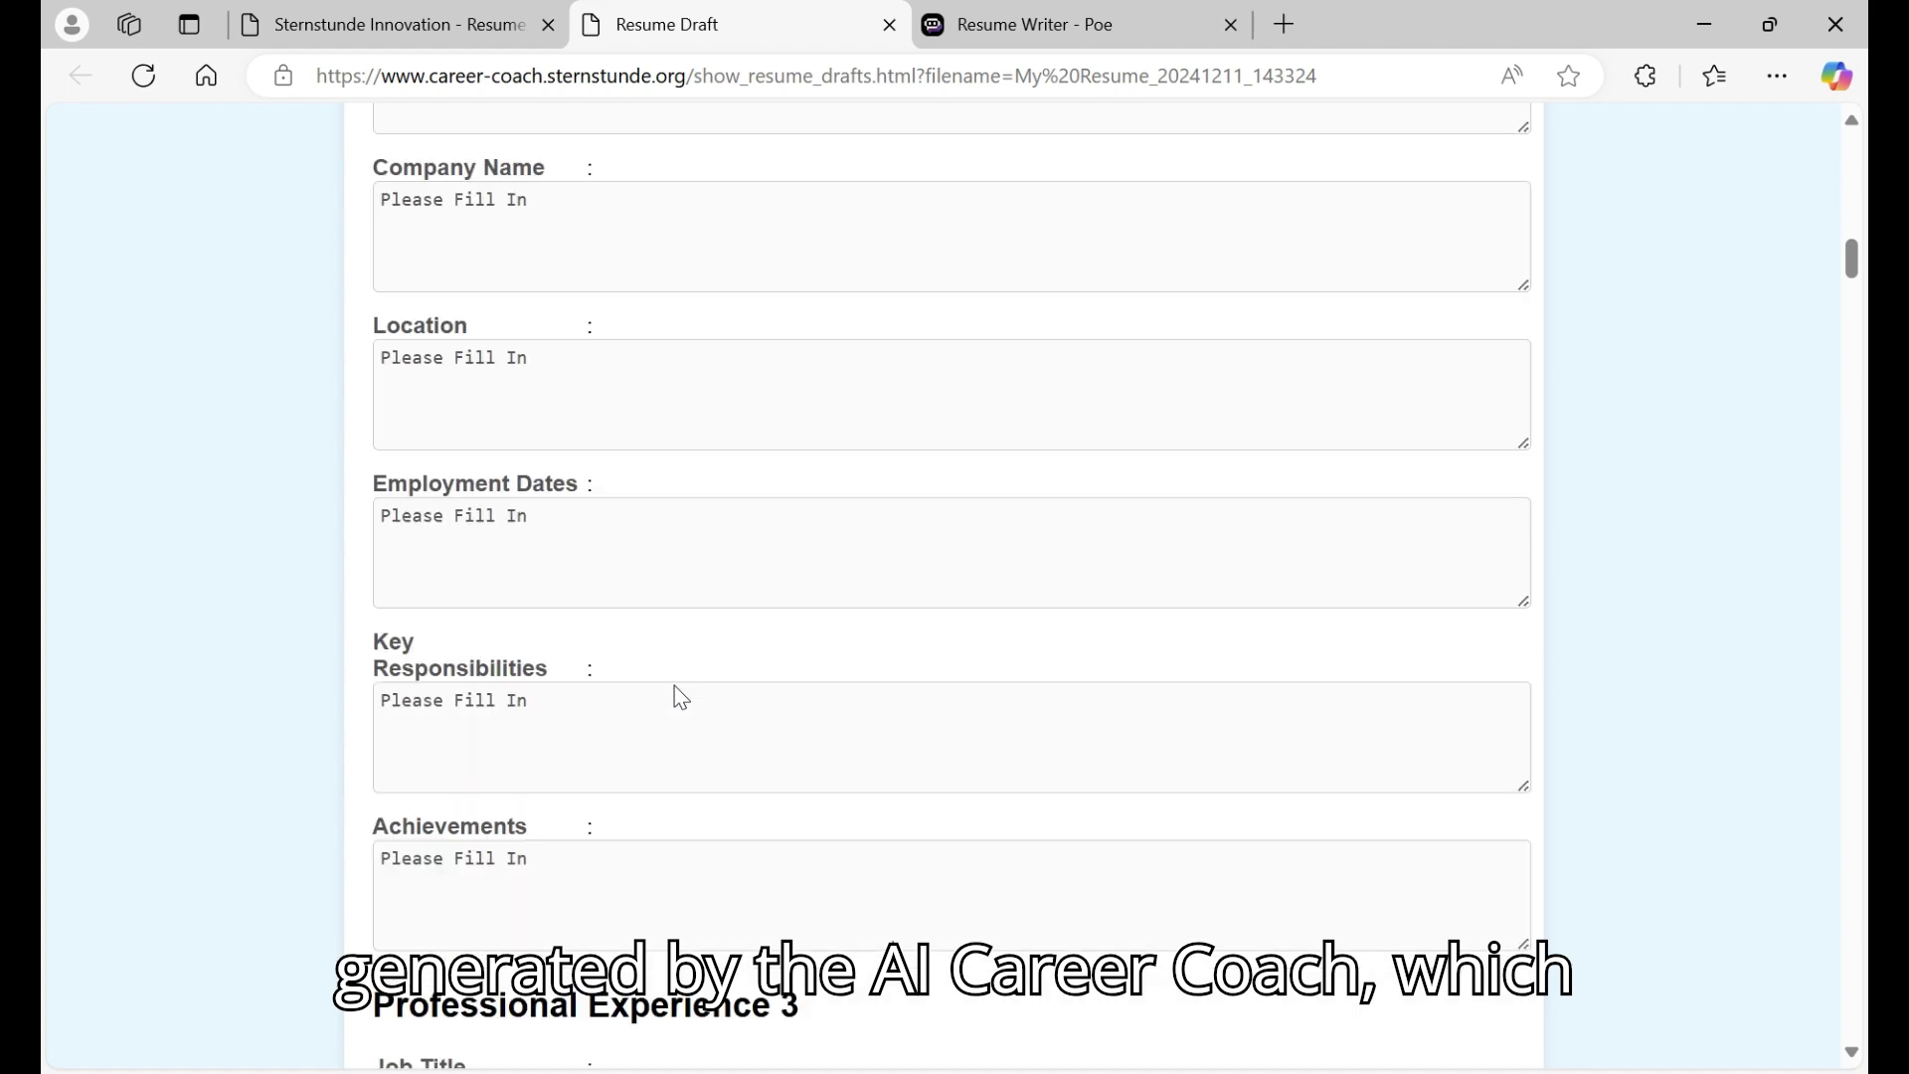
pyautogui.scroll(-20, 675, 686)
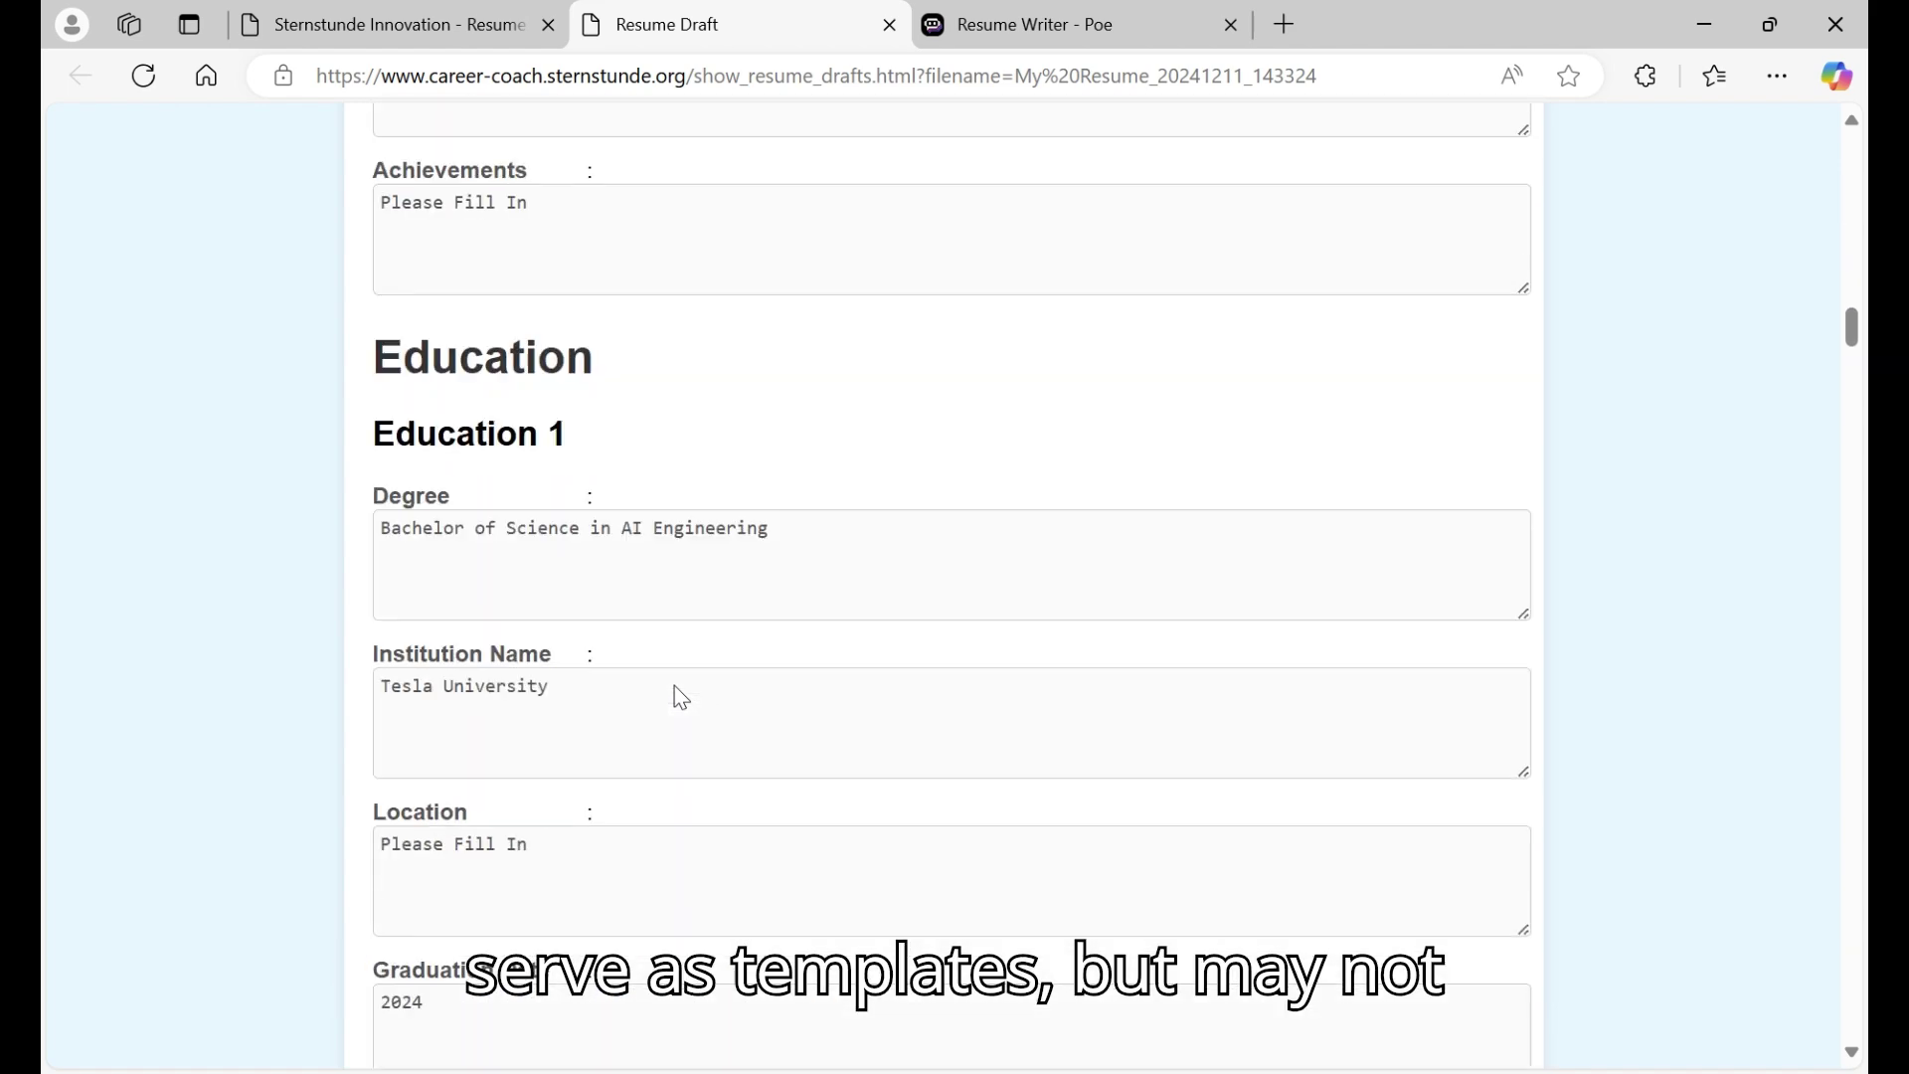
pyautogui.scroll(-20, 680, 696)
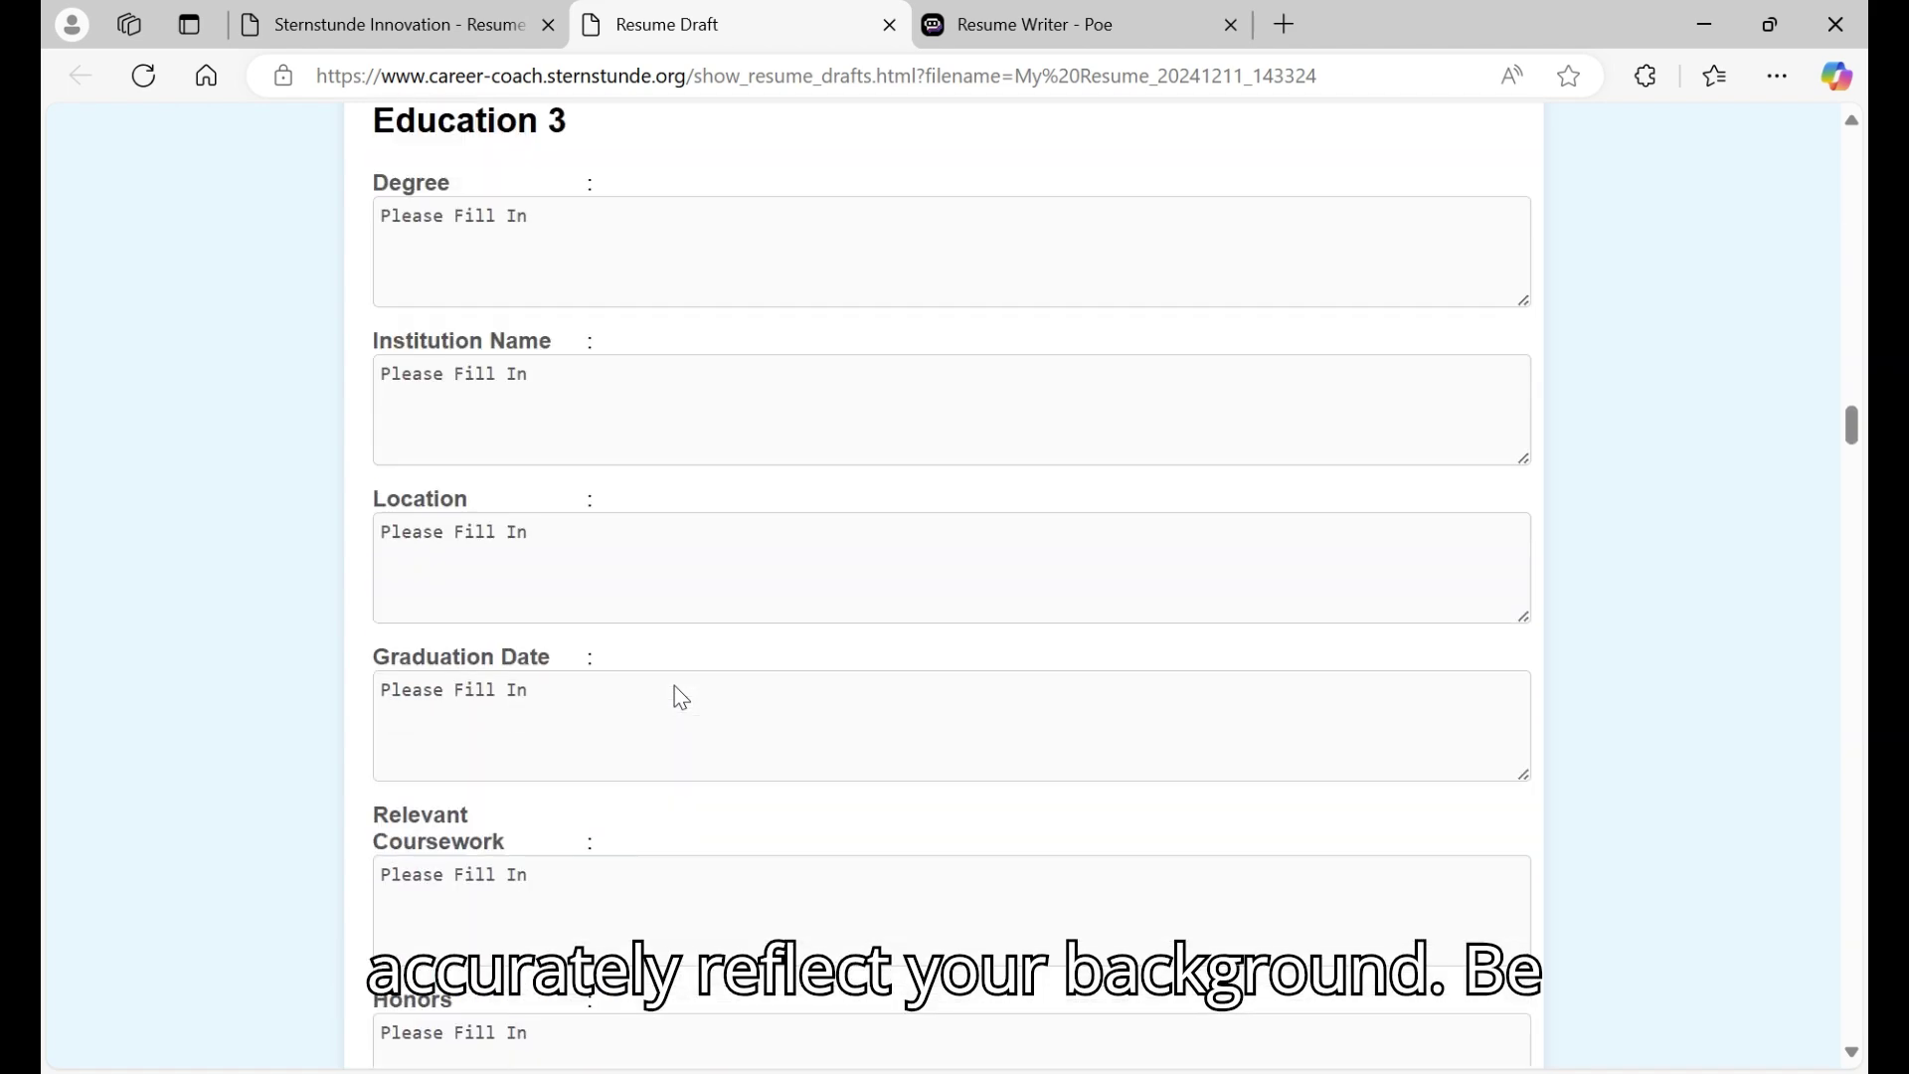
pyautogui.scroll(-20, 681, 696)
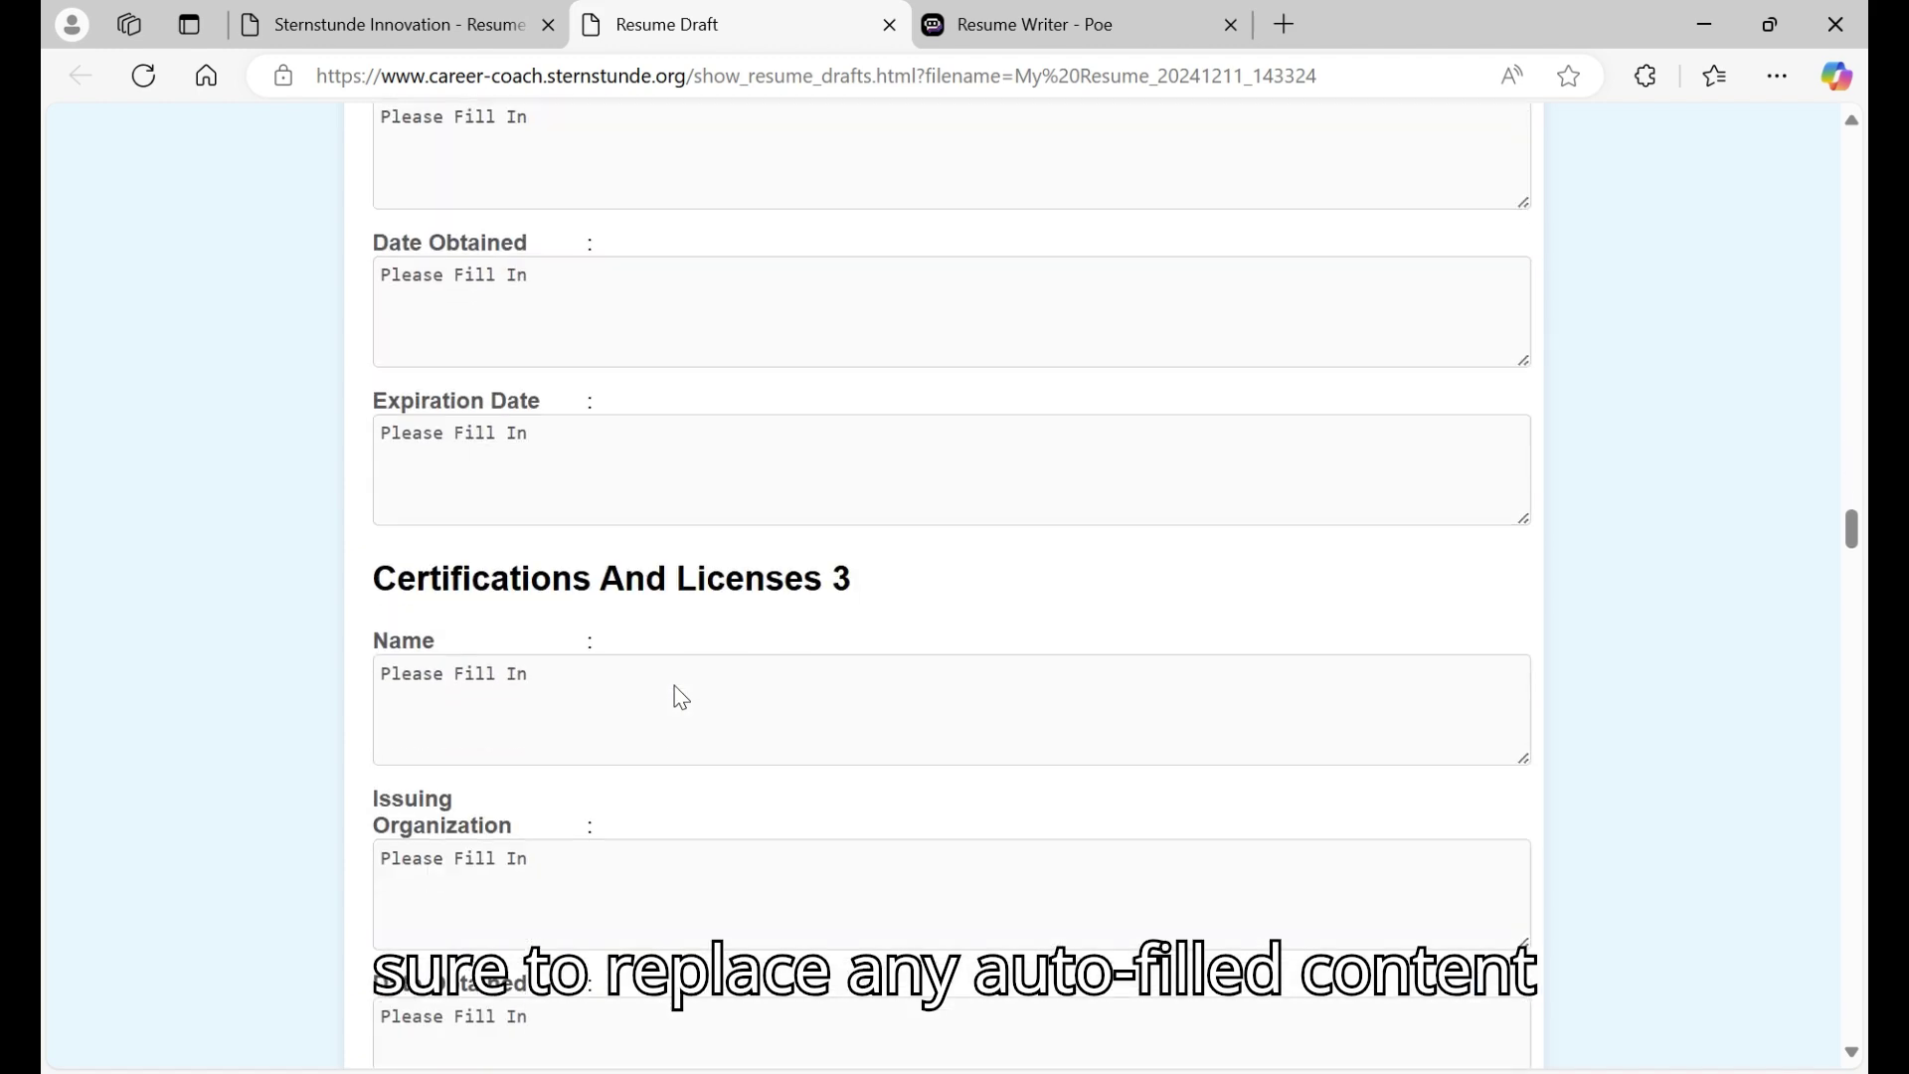
pyautogui.scroll(-20, 681, 696)
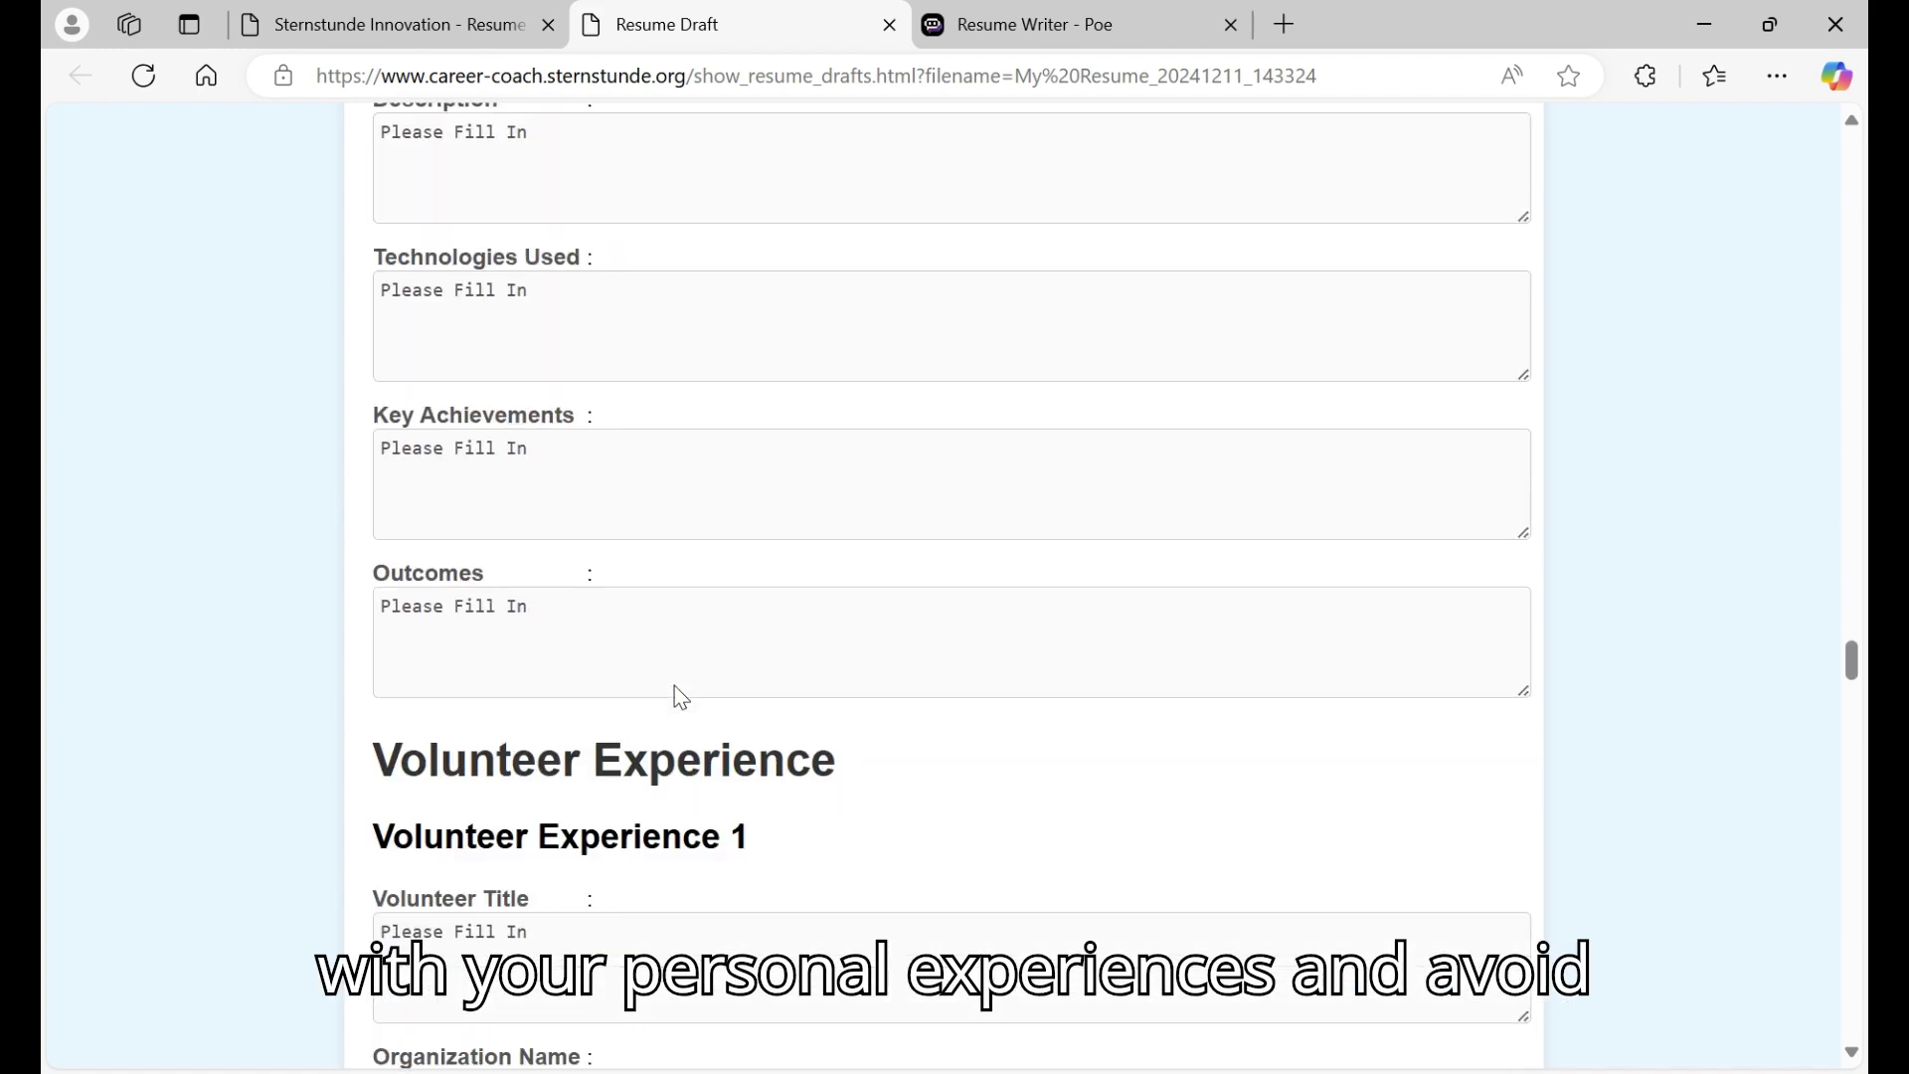
pyautogui.scroll(-20, 676, 695)
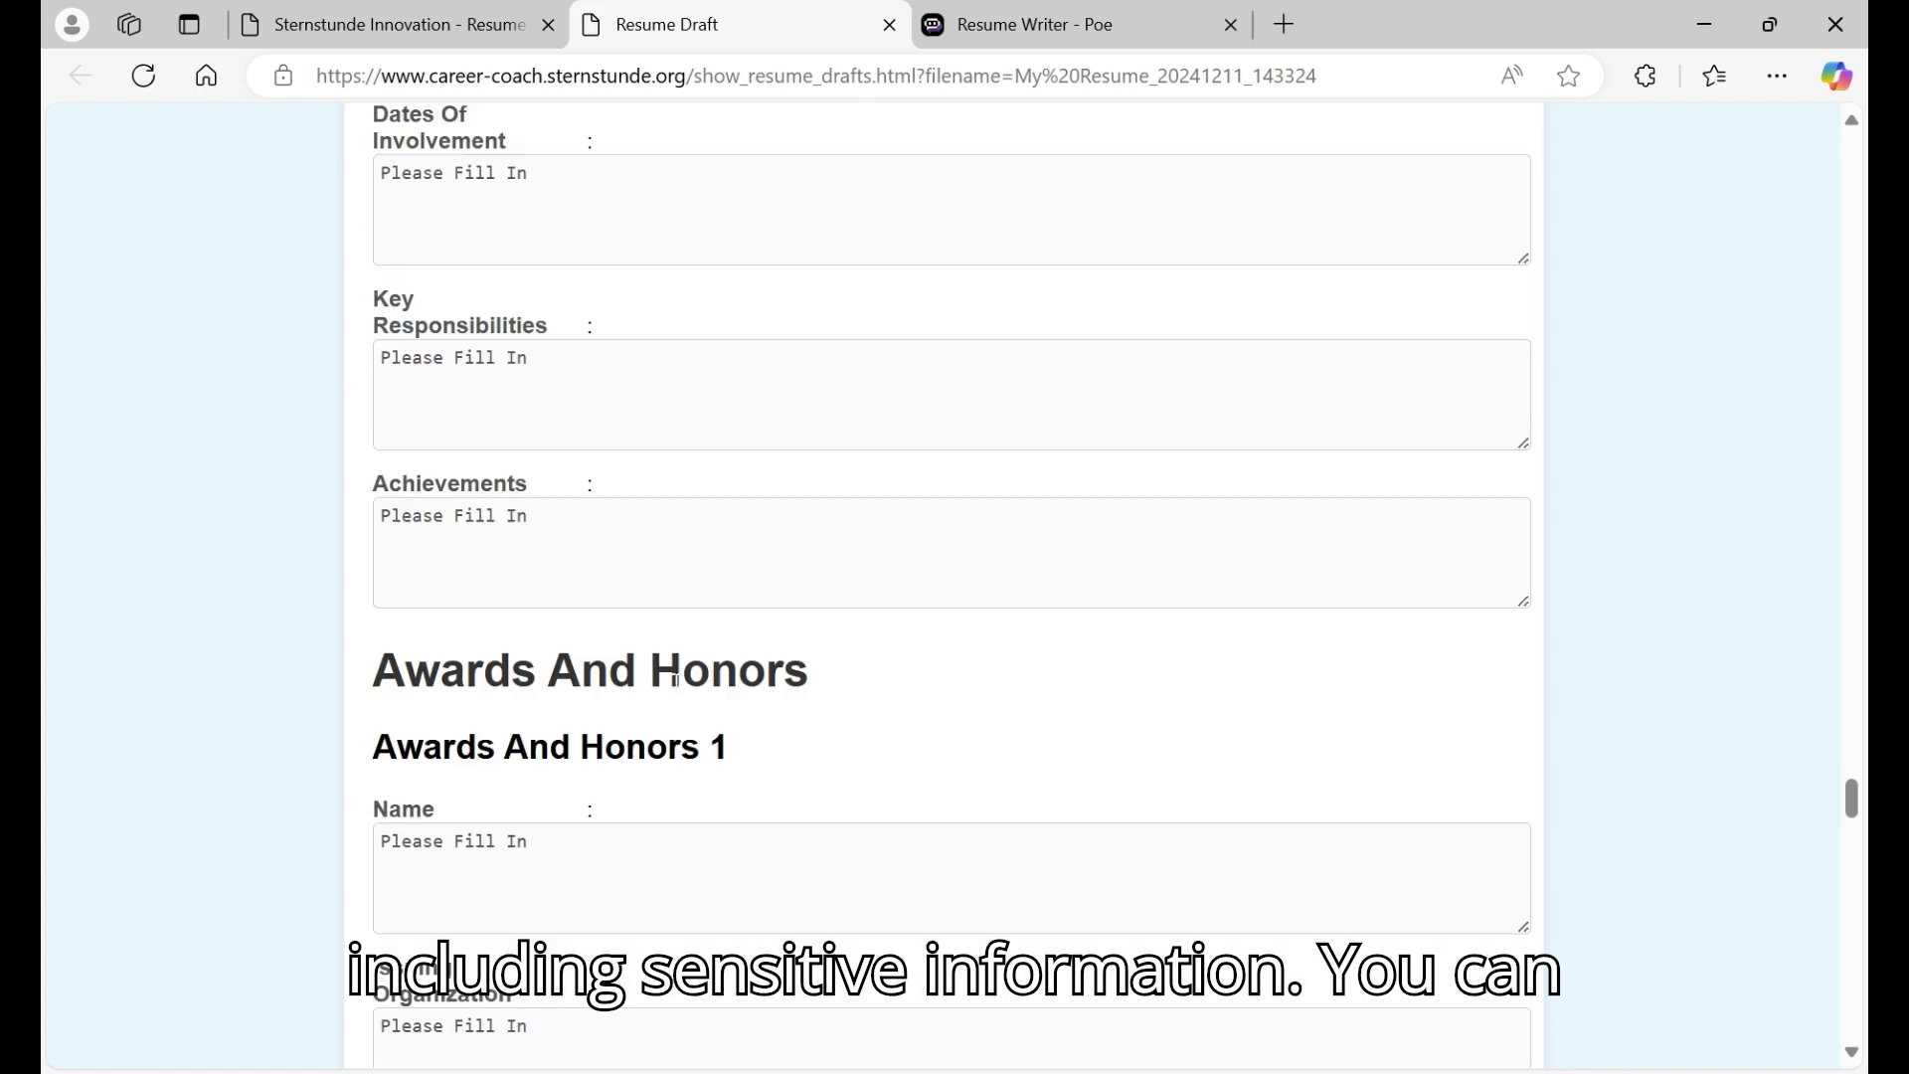
pyautogui.scroll(-20, 684, 696)
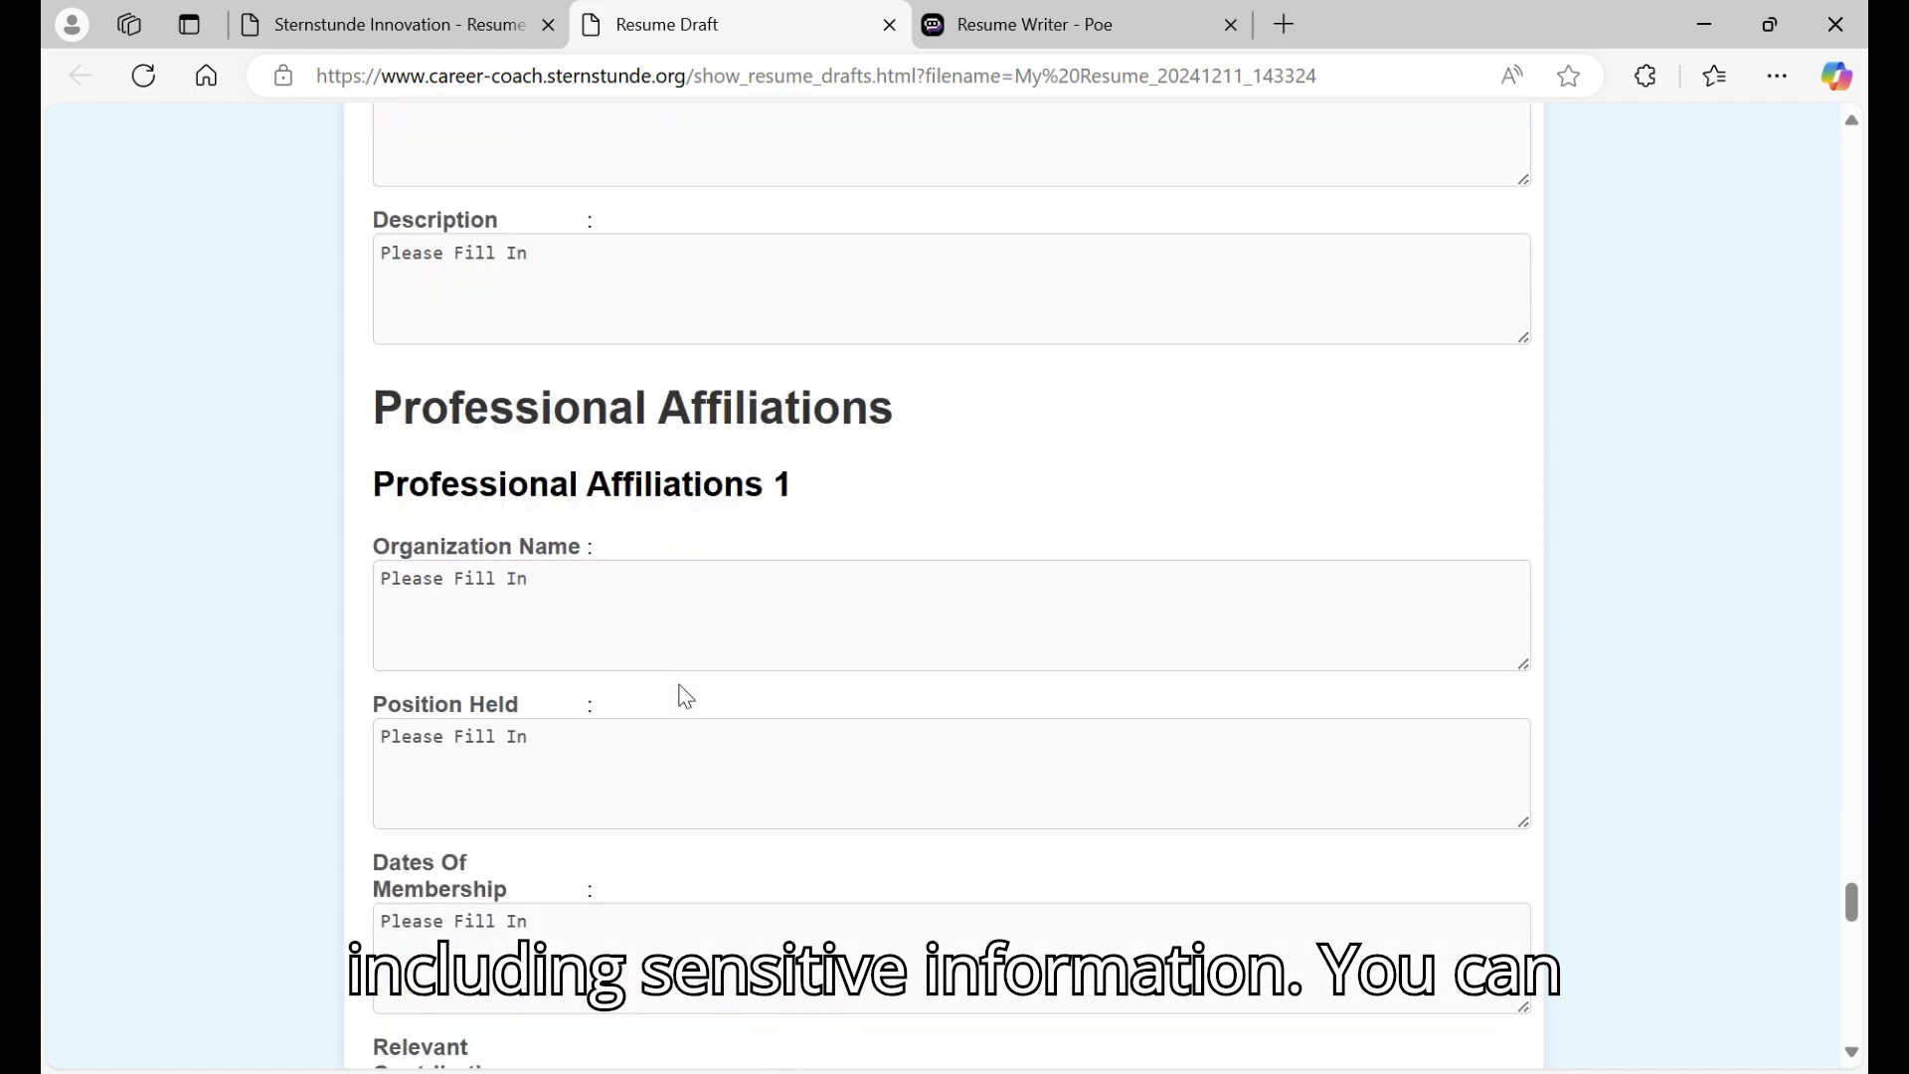
pyautogui.scroll(-8, 683, 686)
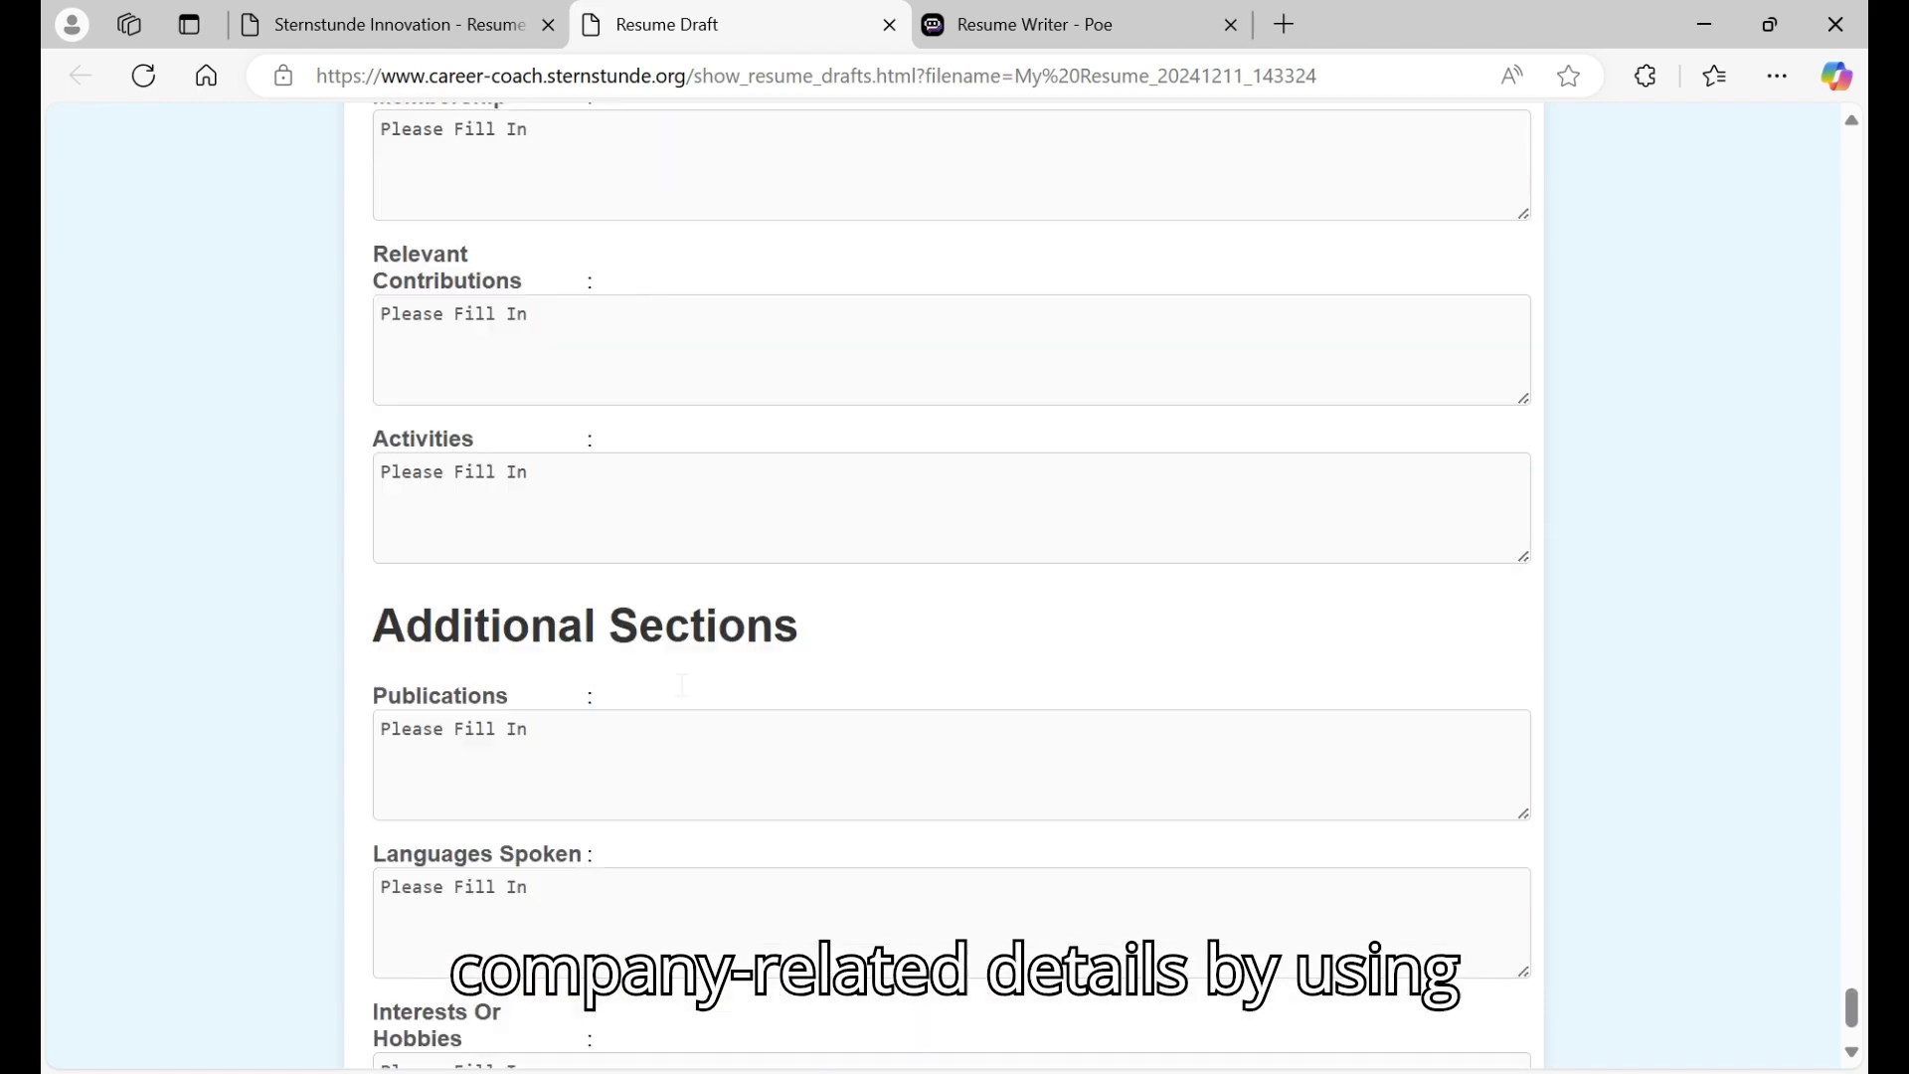
# Step: Exit the resume draft and confirm leaving it to return to the Draft Resume page
pyautogui.scroll(12, 682, 688)
pyautogui.press('Home')
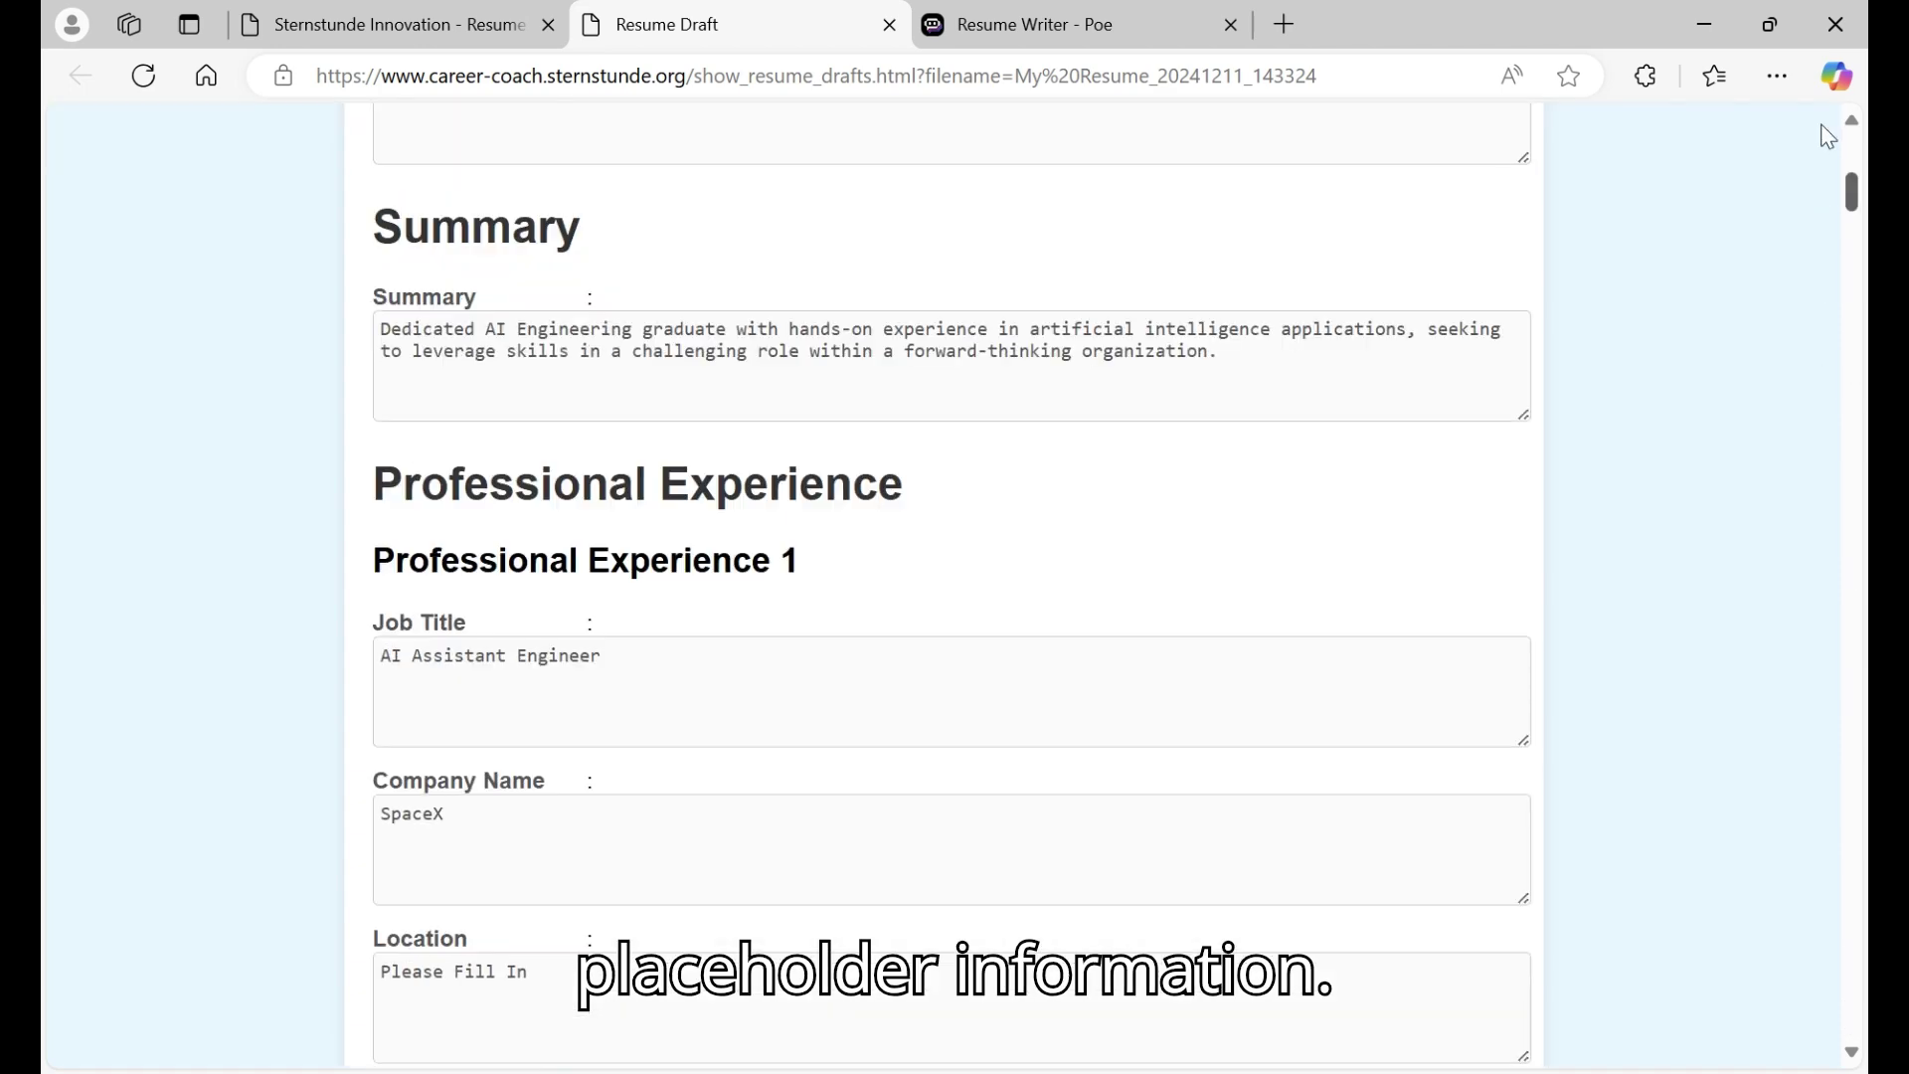
pyautogui.click(537, 307)
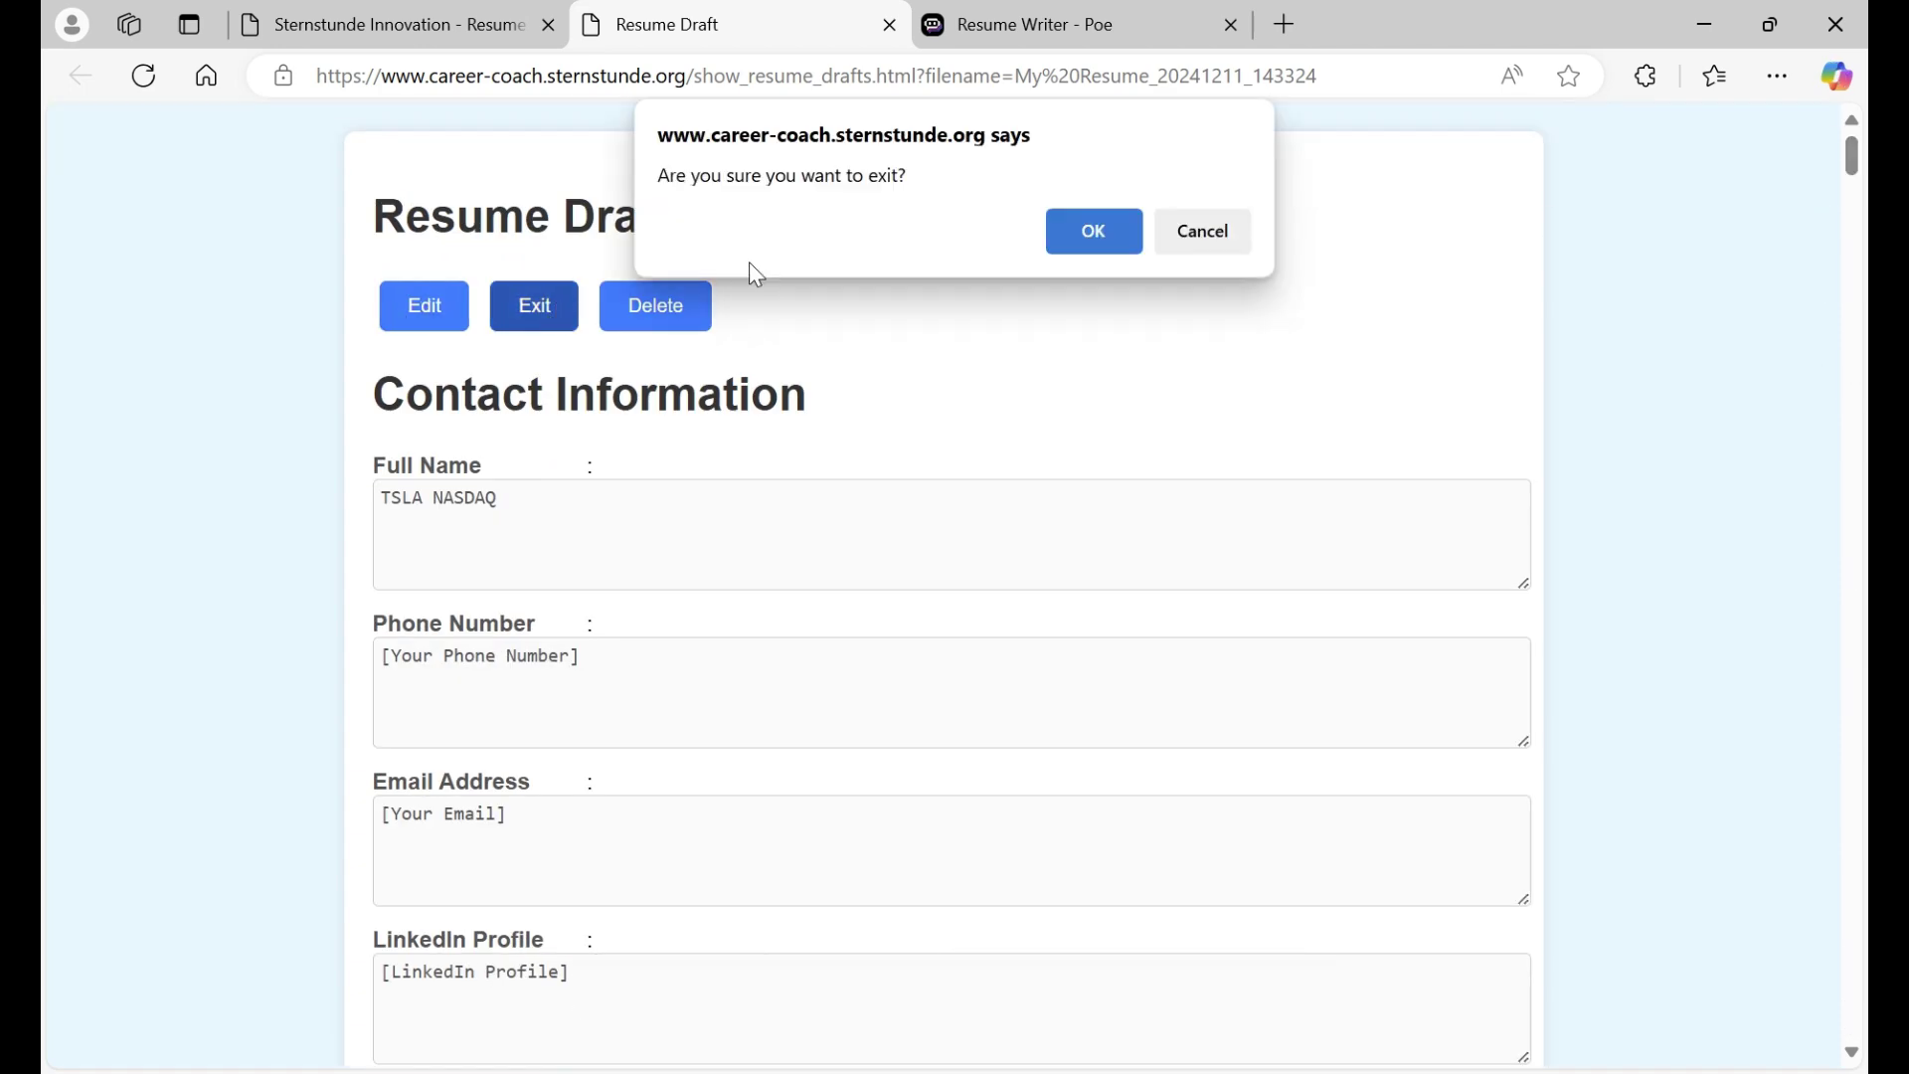
pyautogui.click(1091, 239)
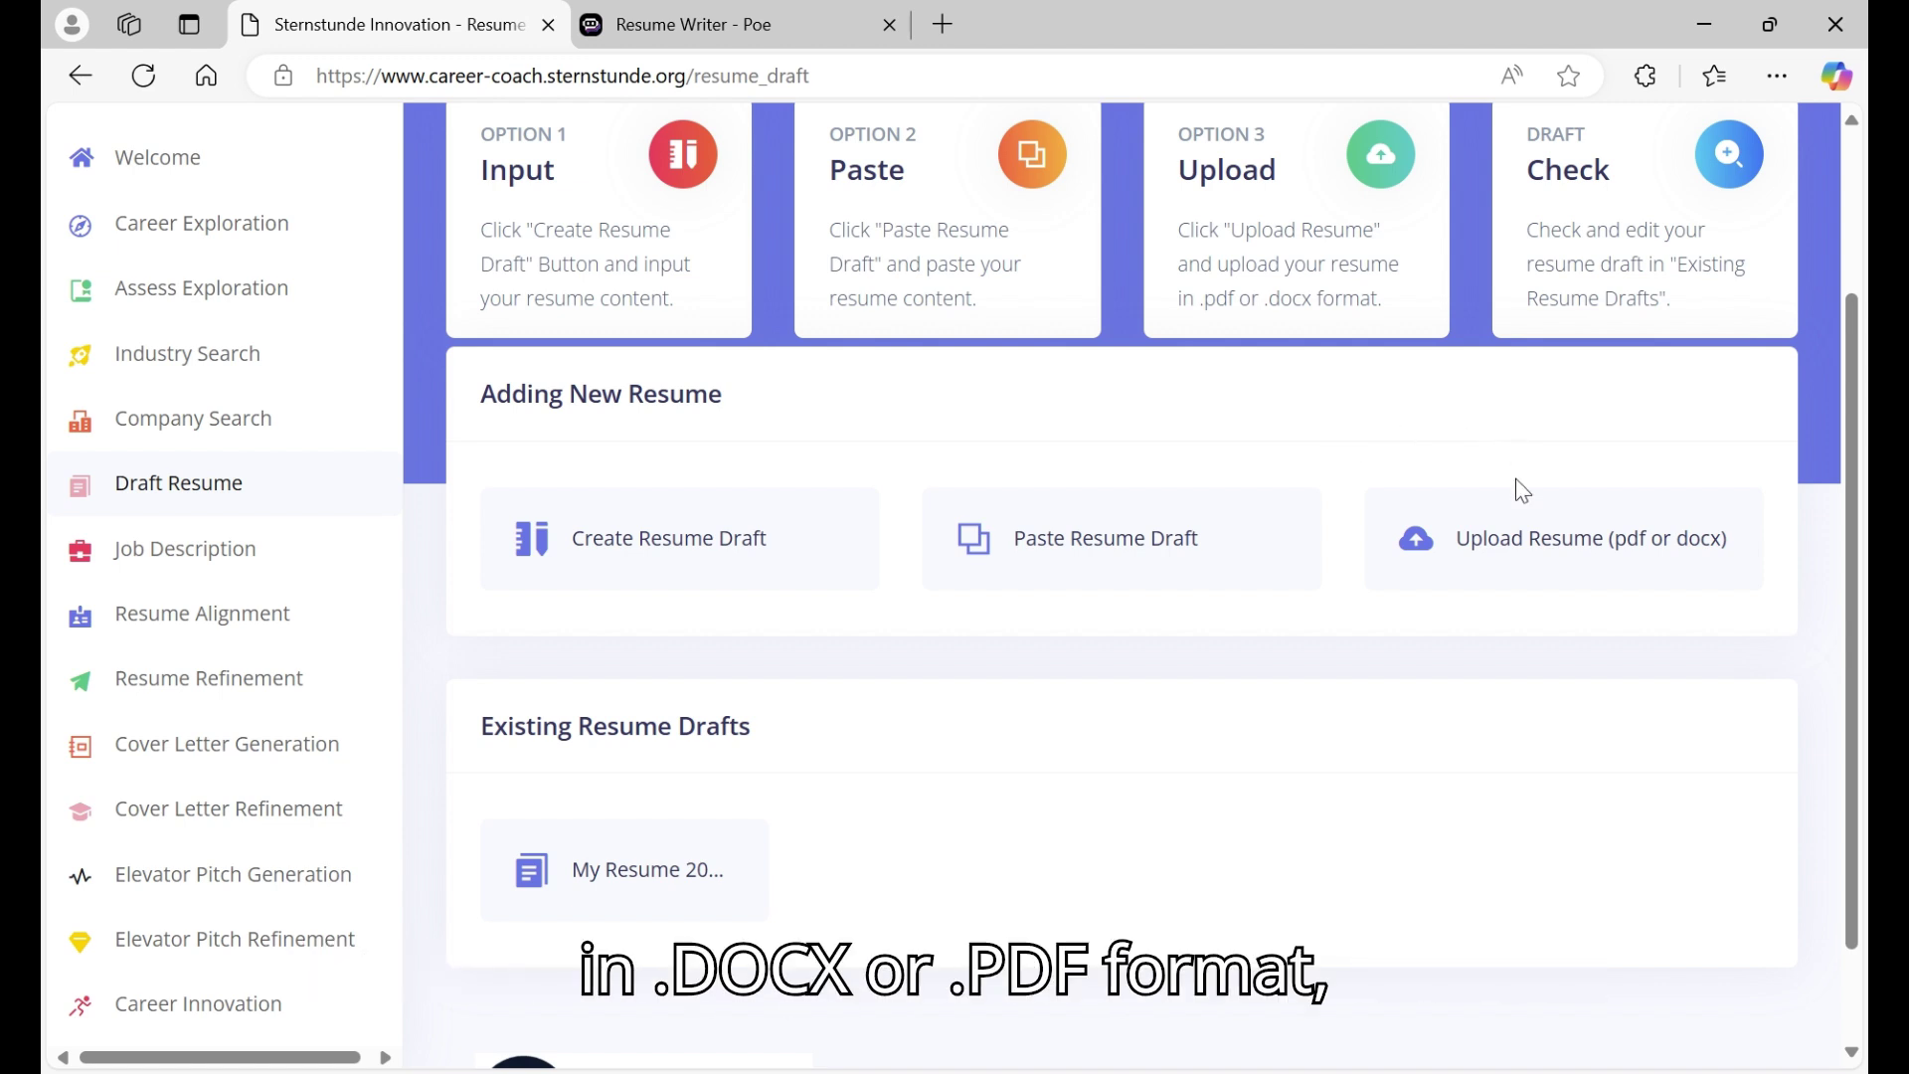
# Step: Look at the upload options for a PDF or DOCX resume, and close the dialog without choosing a file
pyautogui.click(1518, 534)
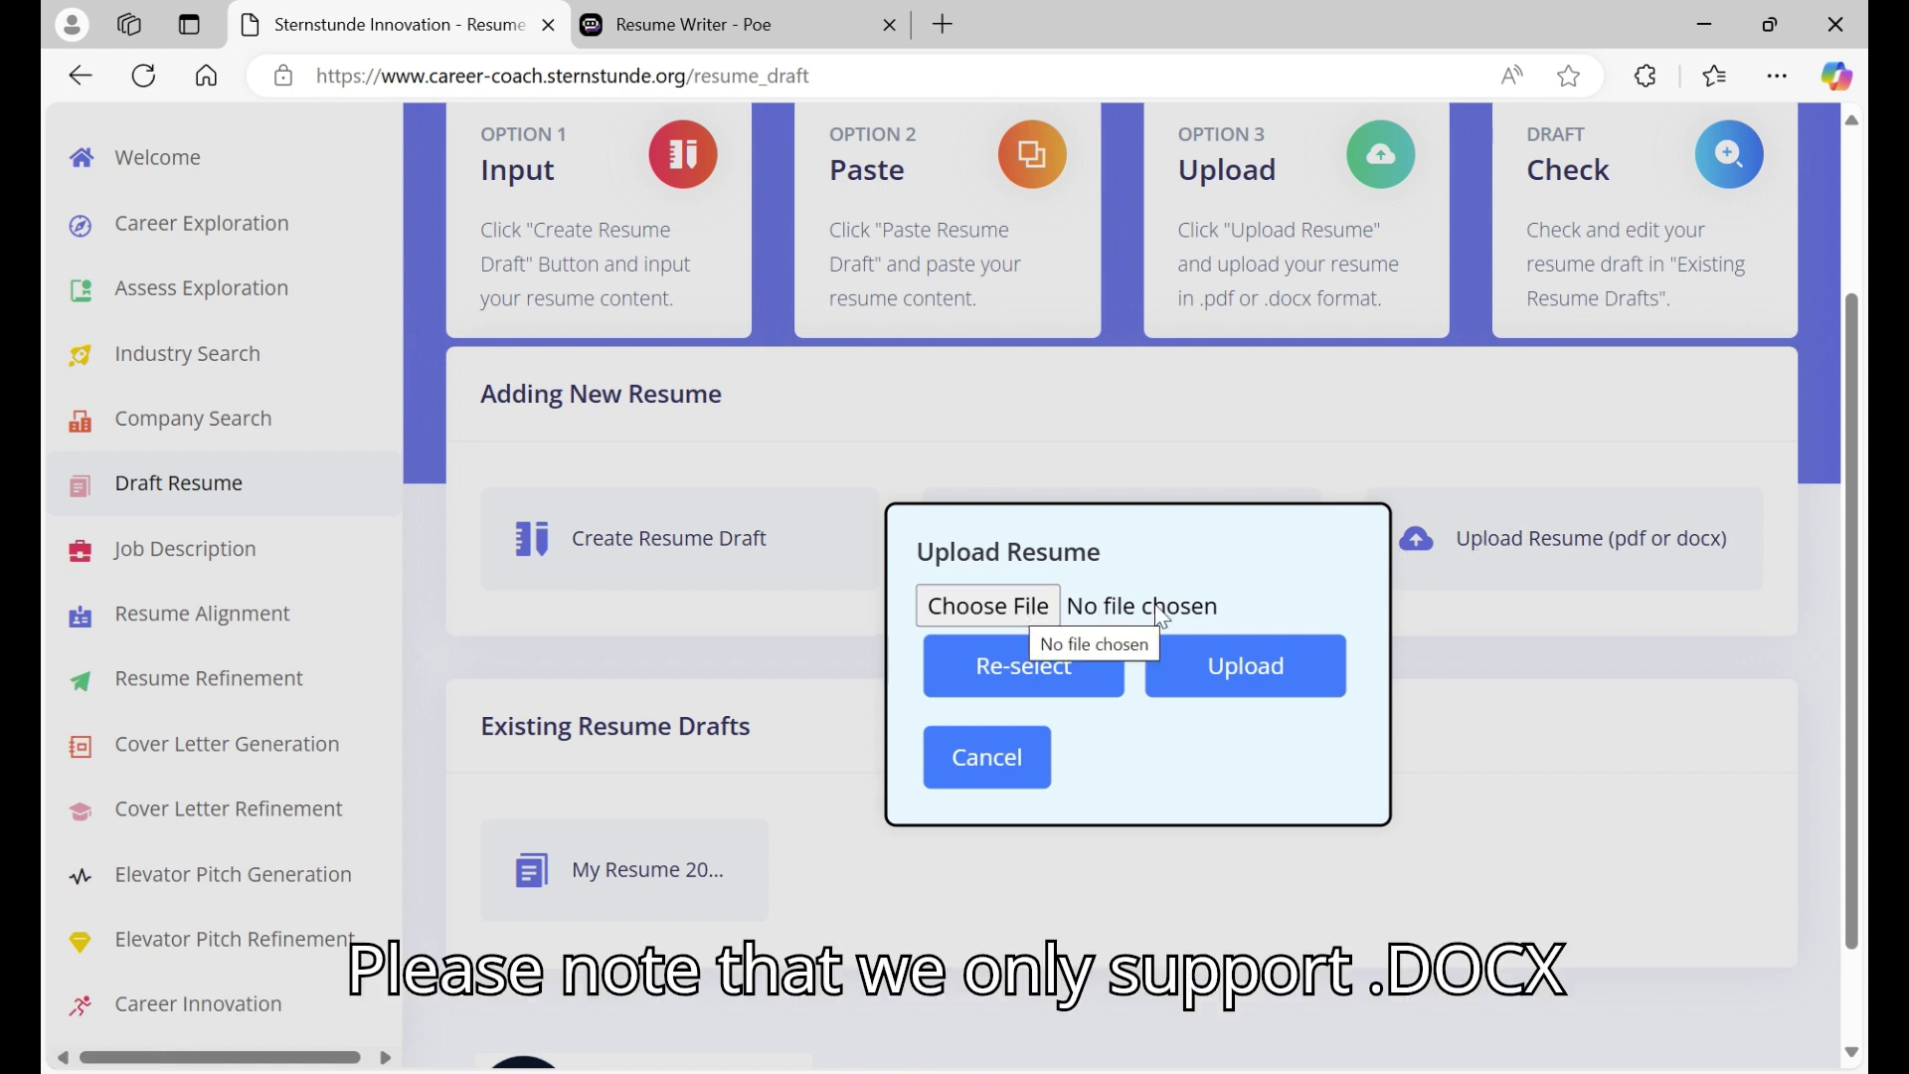
pyautogui.click(990, 775)
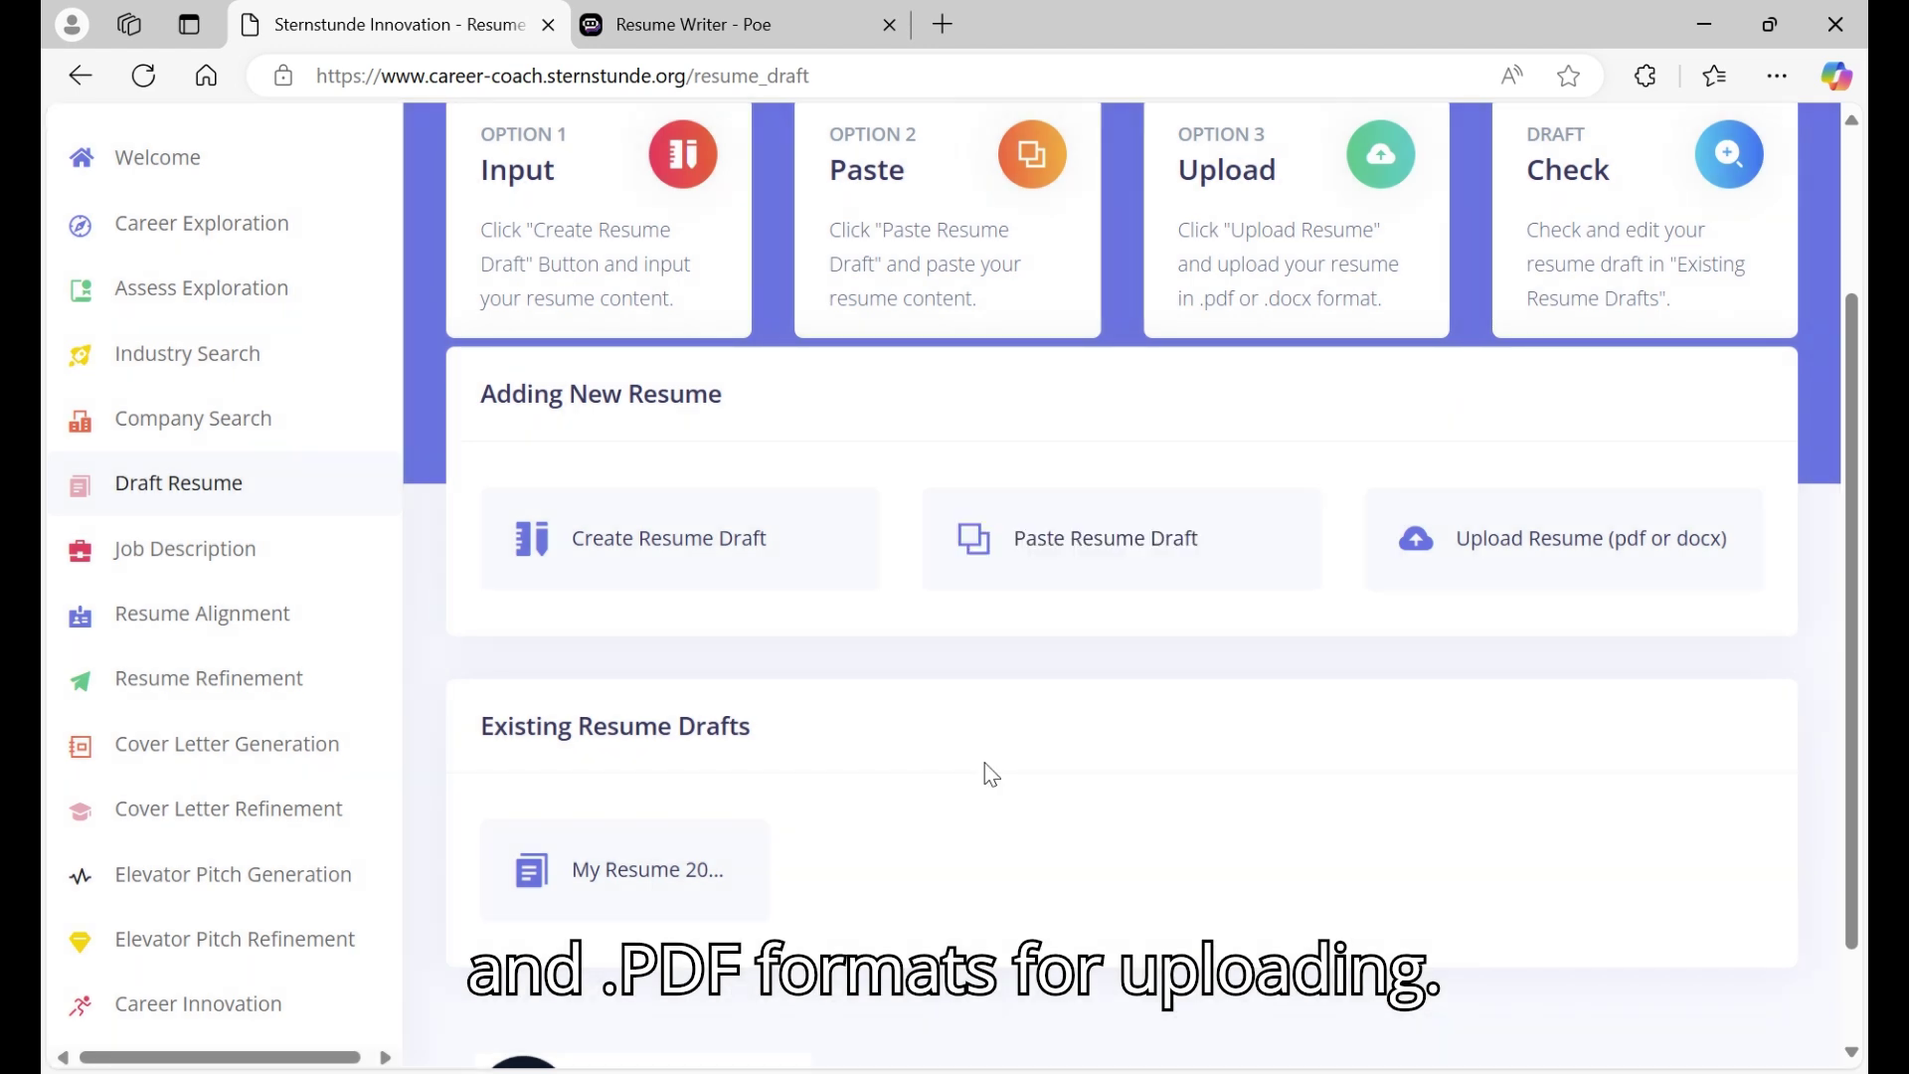